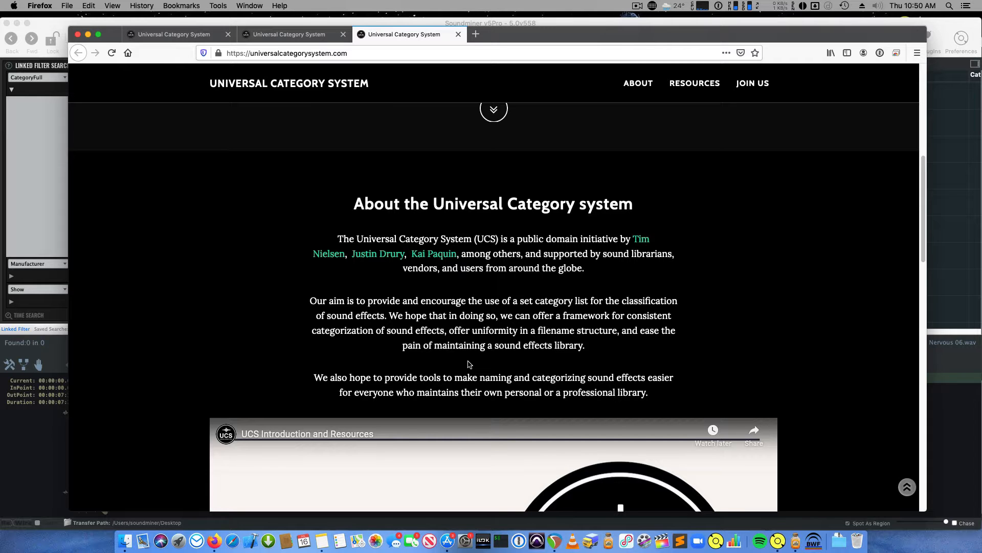
- Look through the About and Resources sections of the Universal Category System site
scroll(469, 364, "down", 10)
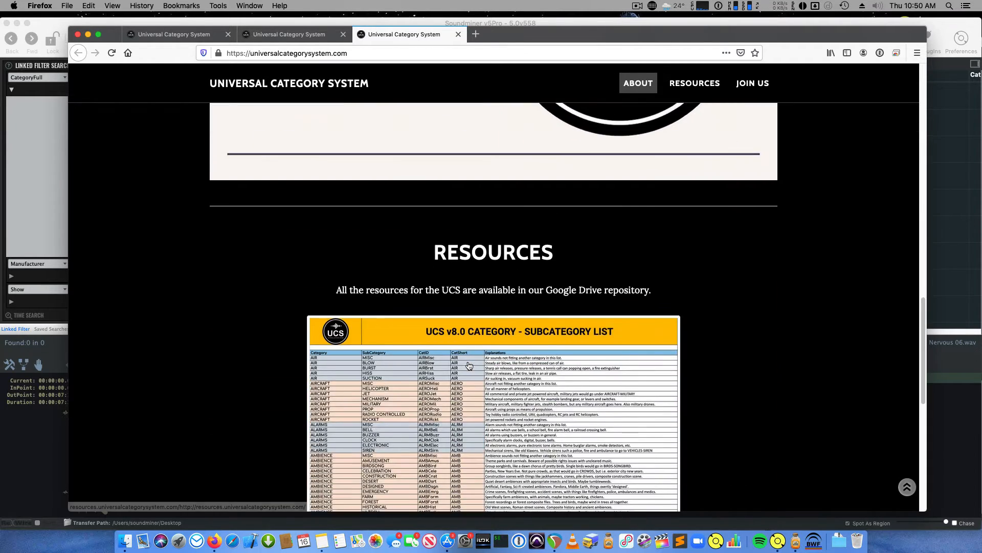
scroll(468, 364, "down", 4)
scroll(468, 360, "up", 2)
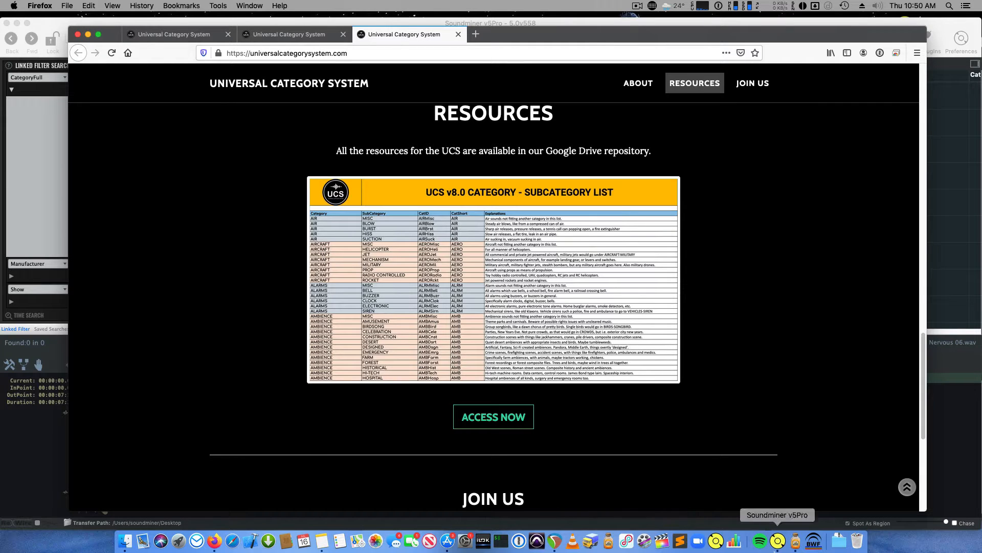
- Switch to REAPER, select about the first 0.43 s of the parrot clip, and set the render bounds to Time selection
left_click(556, 541)
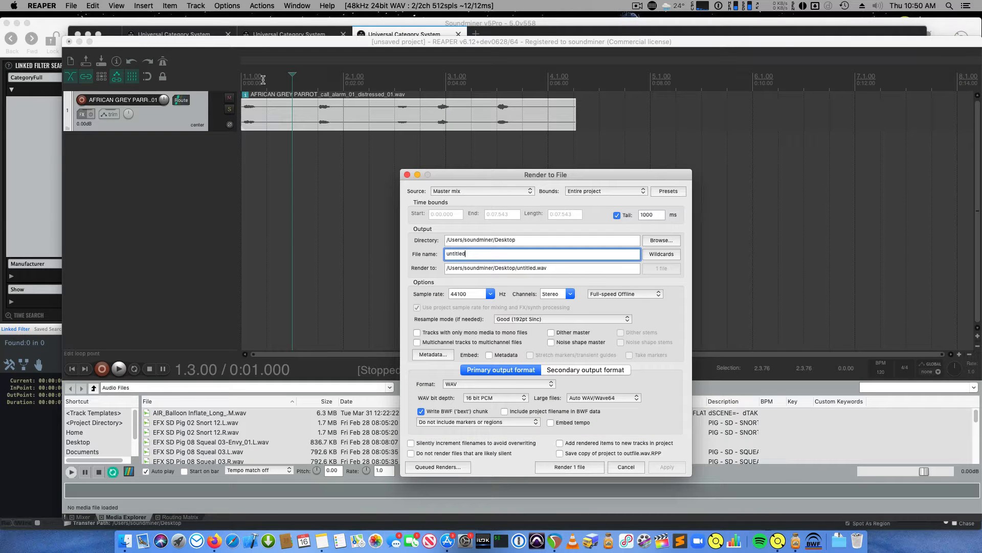
left_click_drag(263, 80, 229, 79)
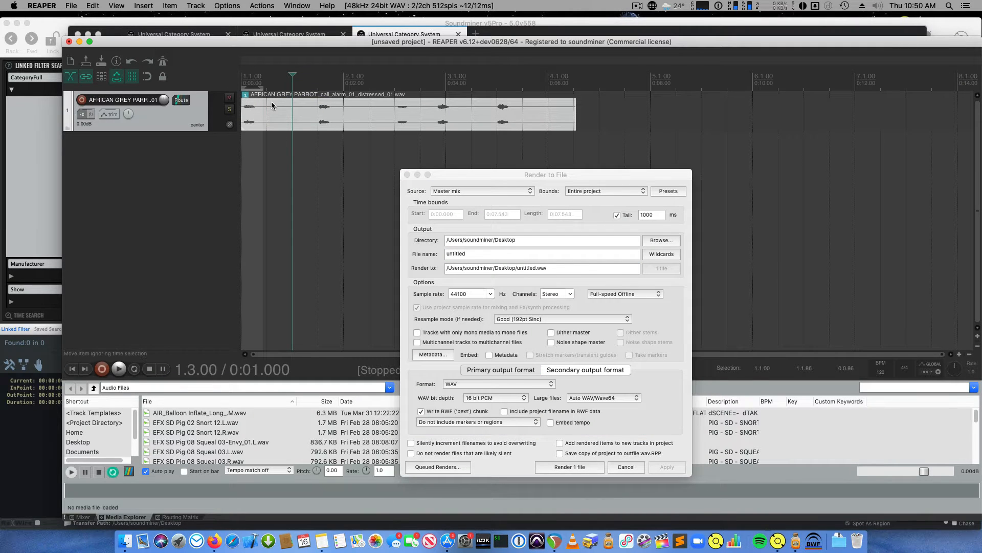
left_click(594, 190)
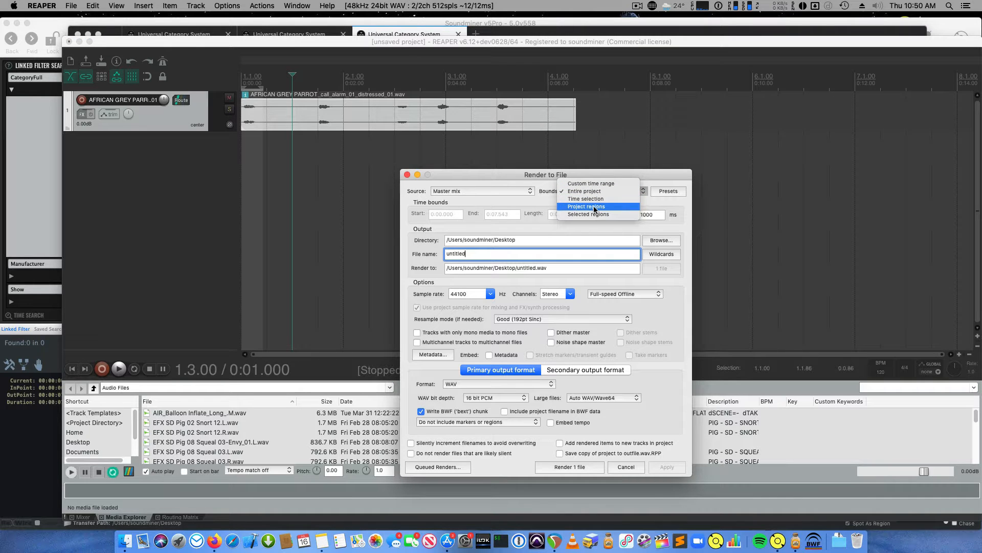
left_click(593, 198)
- Name the output file BIRDTrop_ParrotScreeching and render it as a WAV to the Desktop
left_click_drag(484, 255, 401, 255)
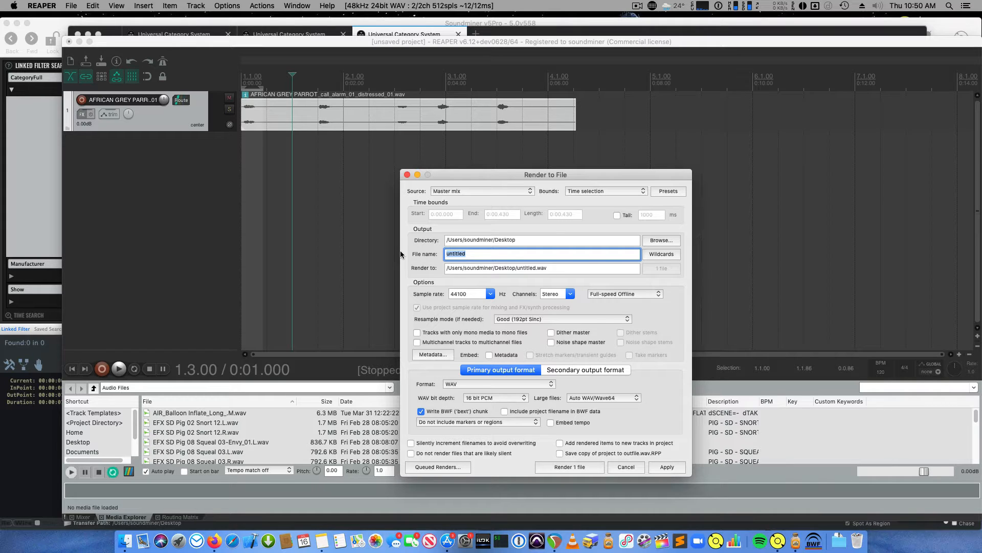
type("BIRDTrop")
type("A")
key("BackSpace")
type("arrotScreechi")
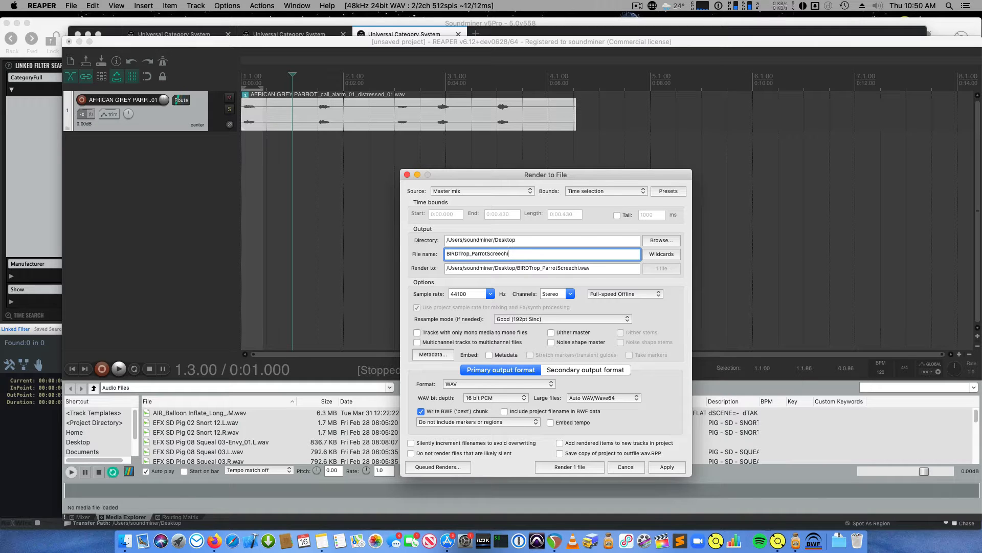
type("ng")
left_click(676, 468)
left_click(578, 467)
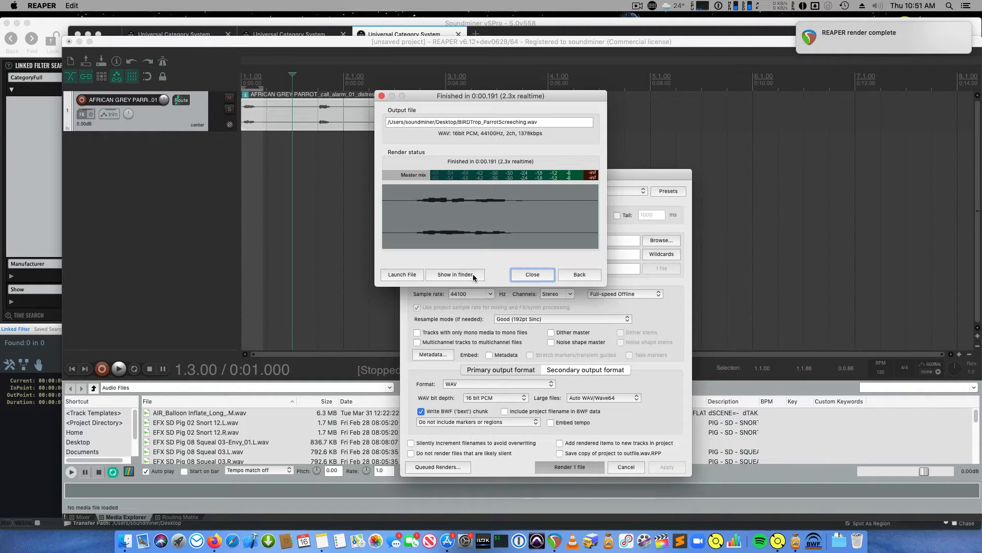
- Reveal the rendered file in Finder and delete BIRDTrop-Crow_Crow Squarking.wav and BIRDTrop-Parrot_Parrot Screeching.wav from the Desktop
left_click(473, 274)
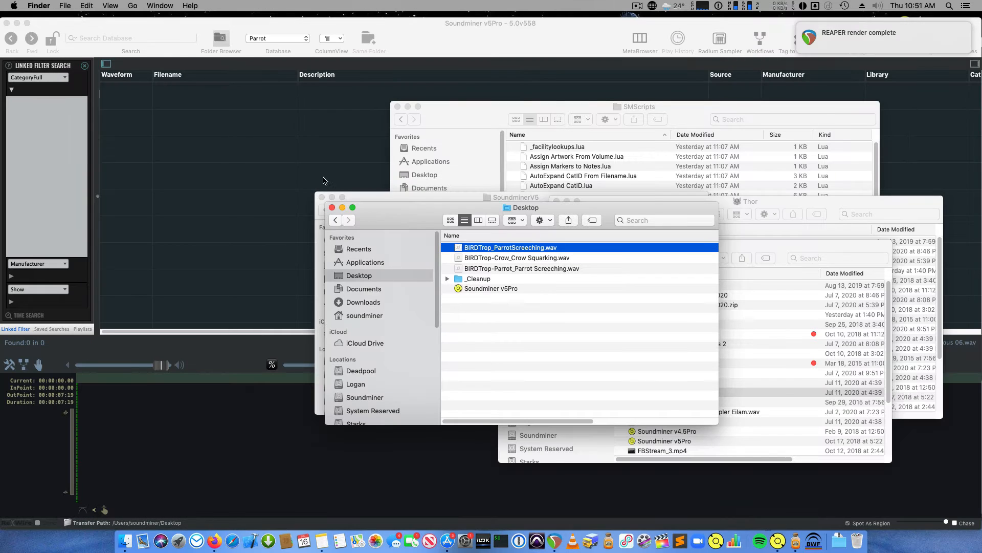
left_click(558, 258)
left_click(550, 268, "shift")
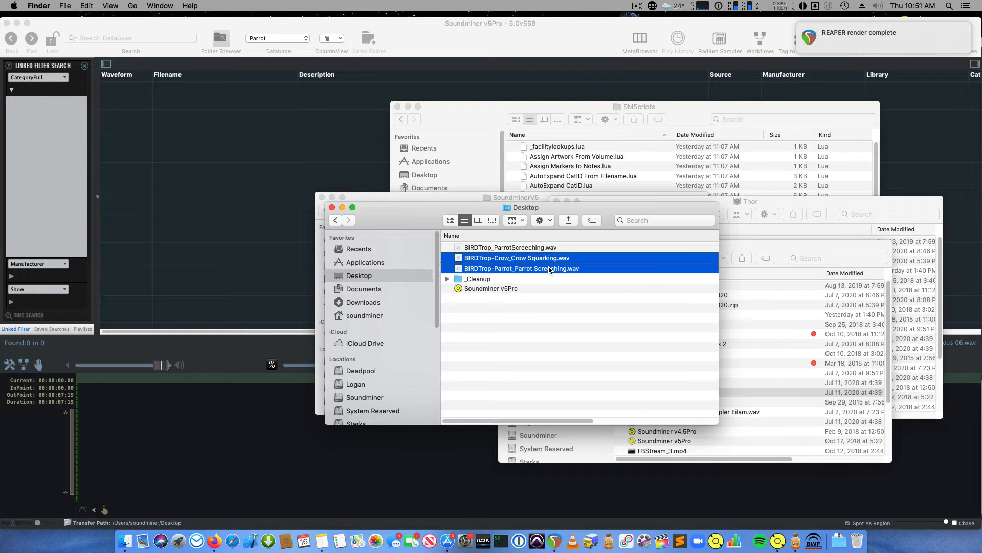
key("super+BackSpace")
- Import BIRDTrop_ParrotScreeching.wav from the Desktop into Soundminer's Parrot database and check its metadata columns
left_click_drag(517, 248, 275, 163)
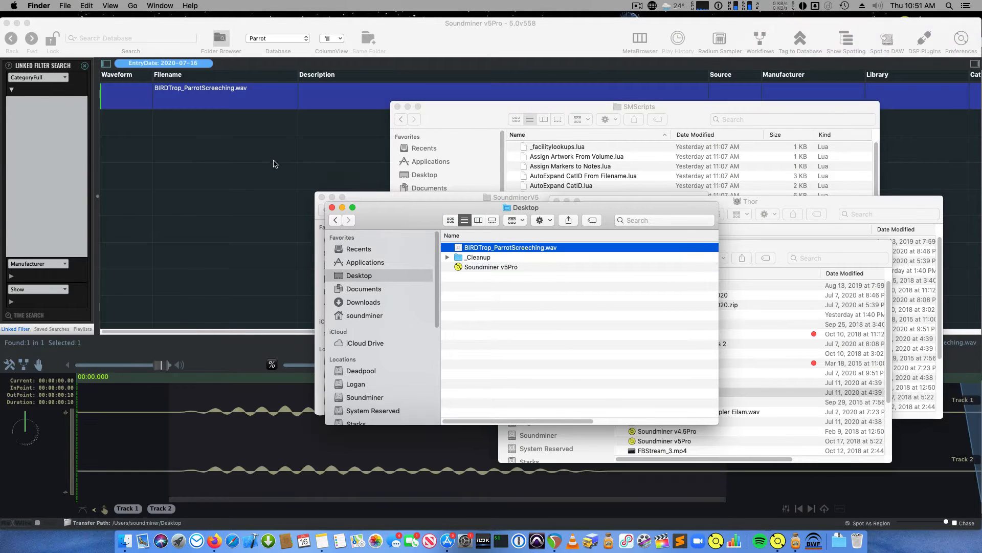
left_click(286, 95)
left_click_drag(428, 110, 375, 171)
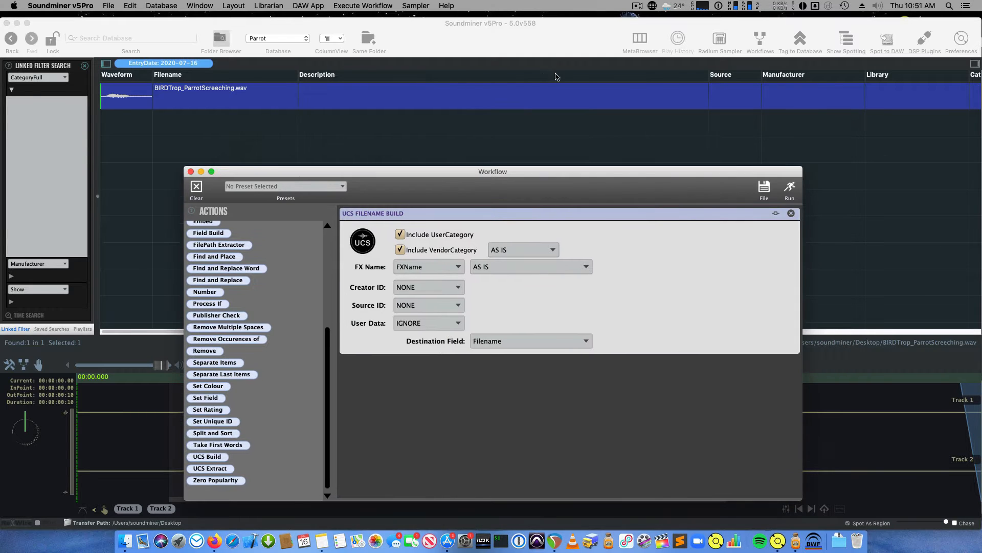
scroll(555, 76, "right", 10)
scroll(557, 77, "left", 8)
scroll(556, 76, "left", 3)
- Replace the UCS Filename Build action in the workflow with UCS Extract, keeping the FX Name case AS IS
left_click_drag(341, 173, 376, 119)
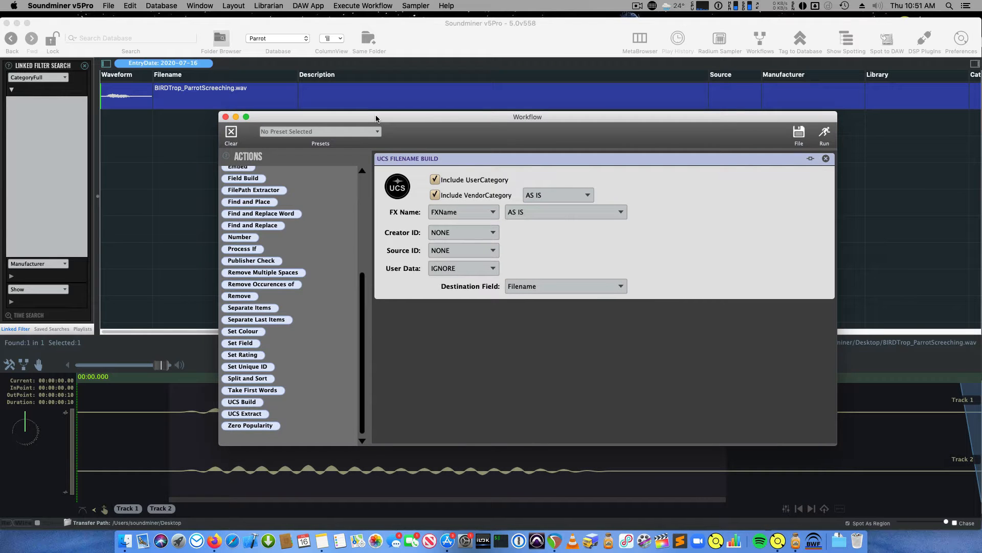
left_click(826, 158)
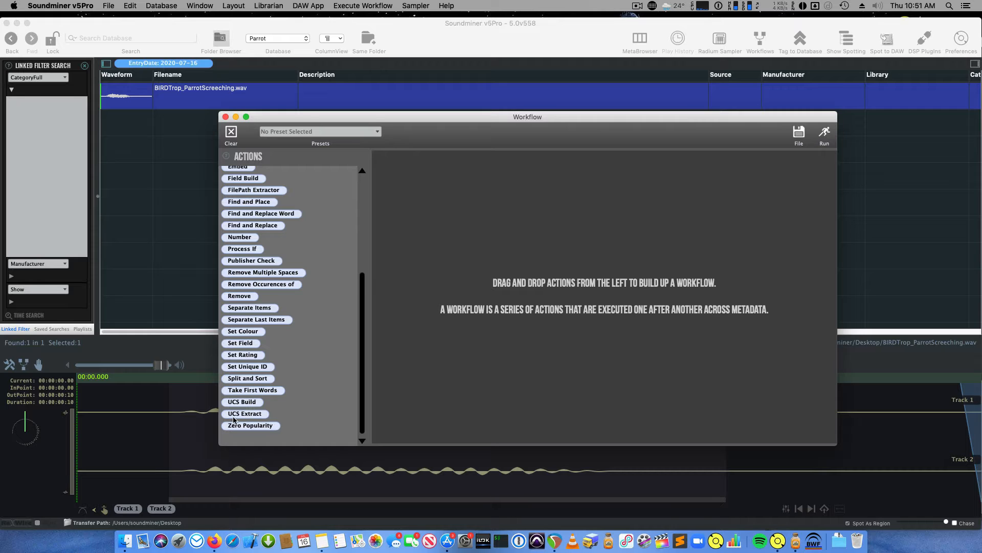
left_click_drag(237, 420, 443, 330)
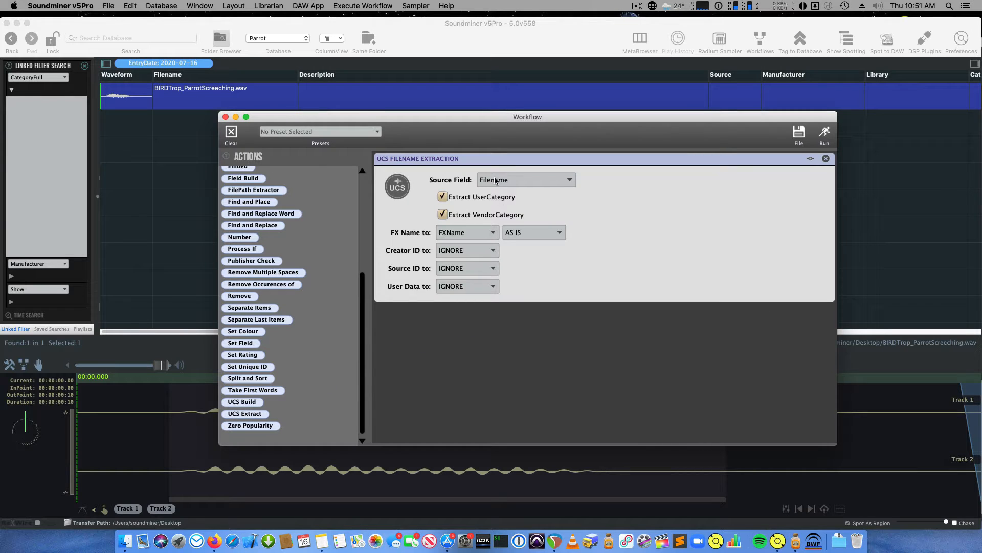
left_click(538, 236)
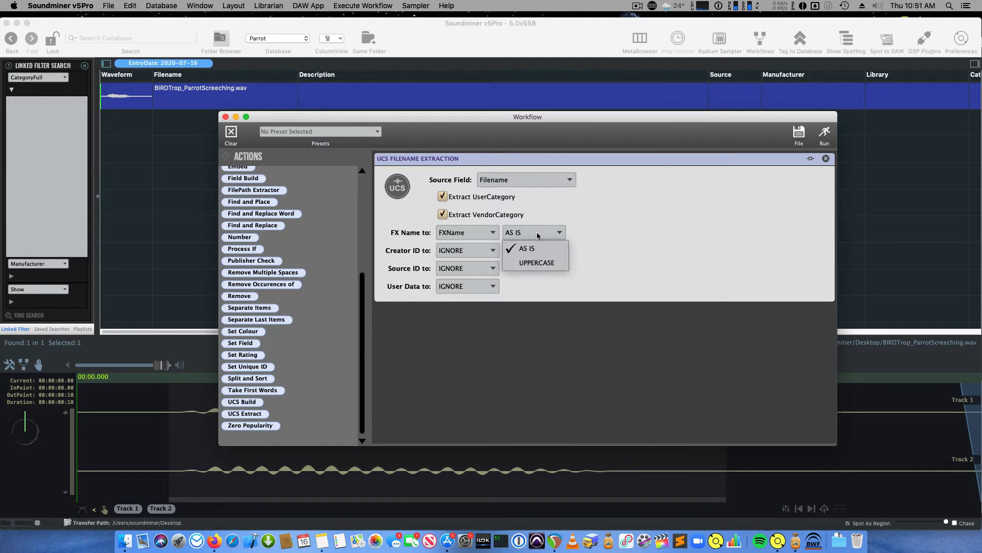
left_click(542, 234)
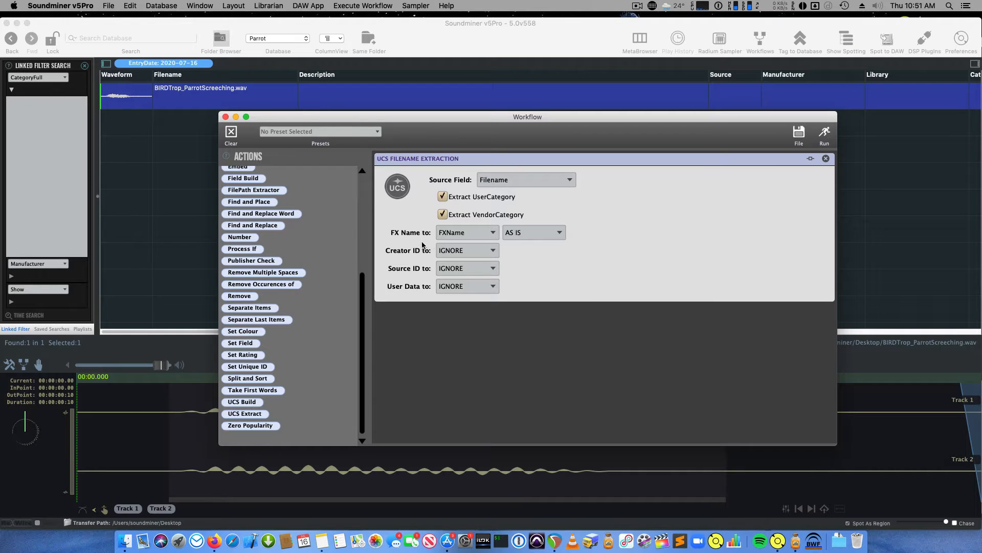
- Try to run the UCS filename extraction on the parrot recording with Extract UserCategory enabled
left_click_drag(426, 115, 373, 167)
scroll(436, 129, "right", 10)
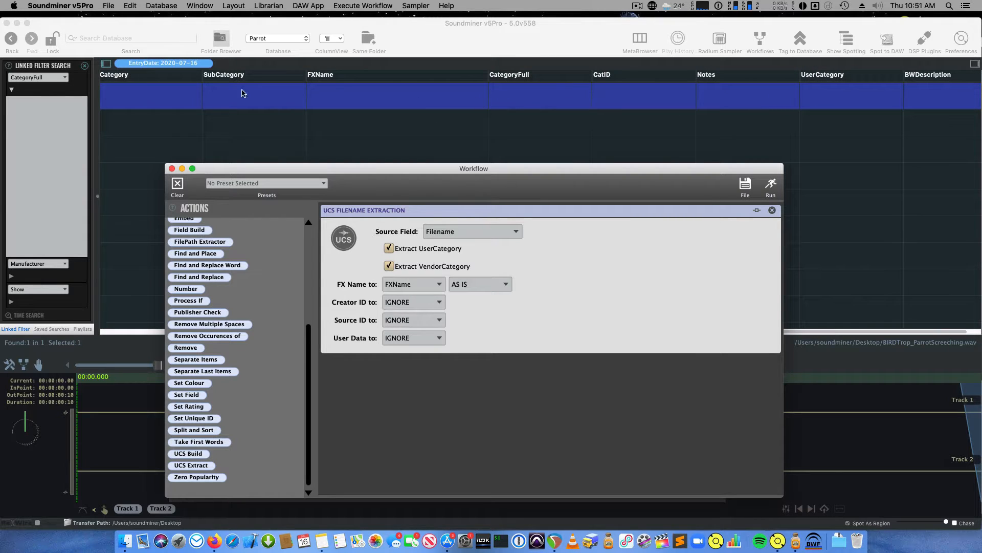
left_click(770, 185)
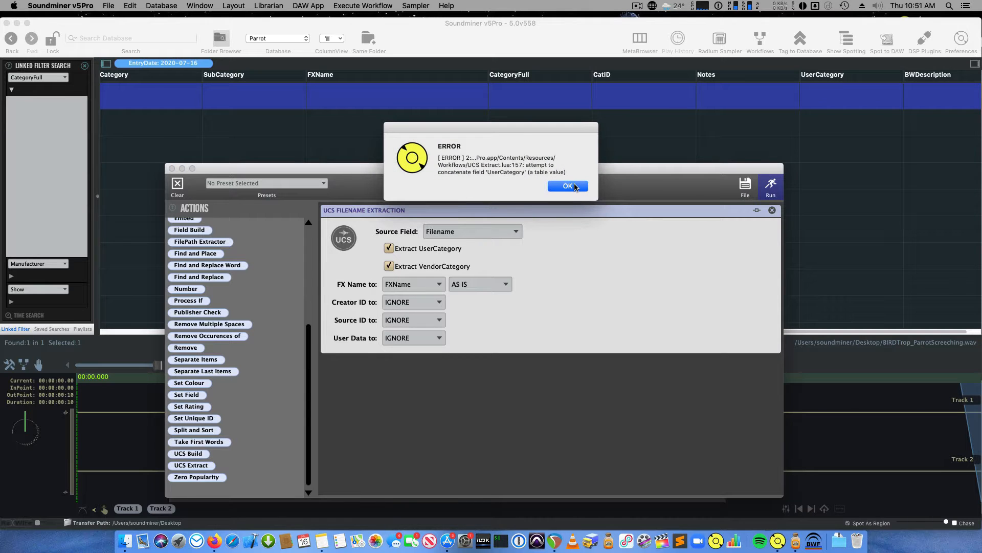
left_click(568, 186)
- Turn off Extract UserCategory and run the UCS filename extraction on the parrot recording
left_click(389, 248)
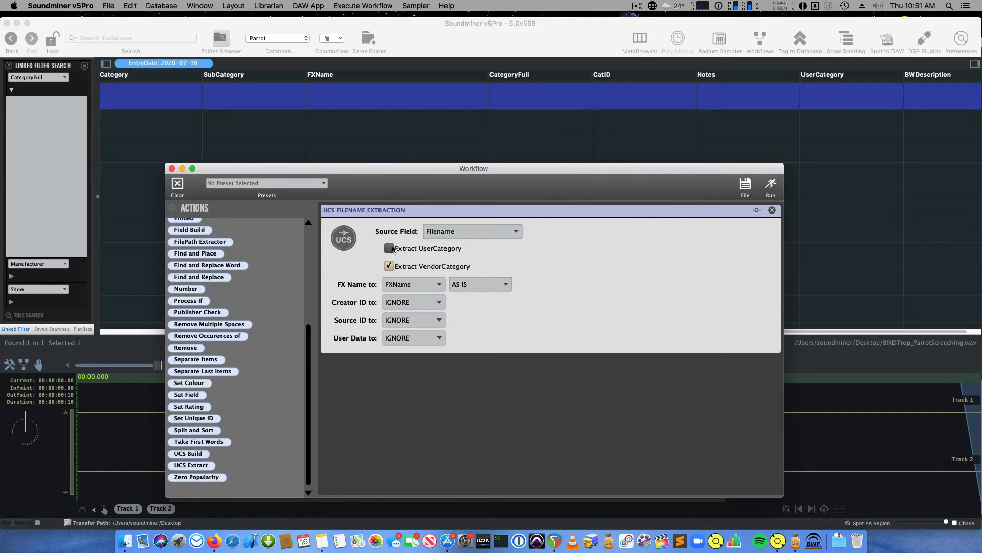
left_click(770, 186)
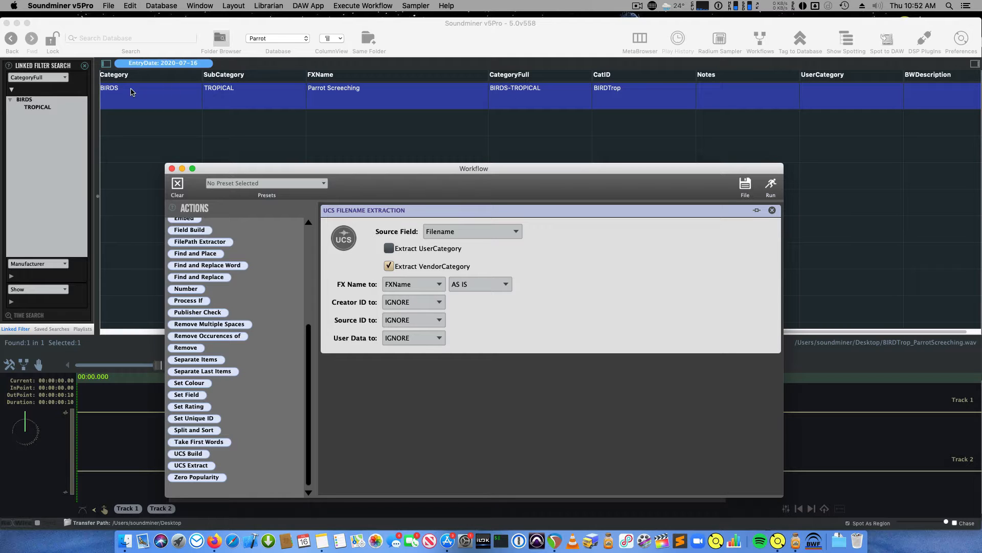
- Switch to the CatID_French database and import BIRDTrop_ParrotScreeching.wav into it from the Desktop in Finder
left_click(276, 38)
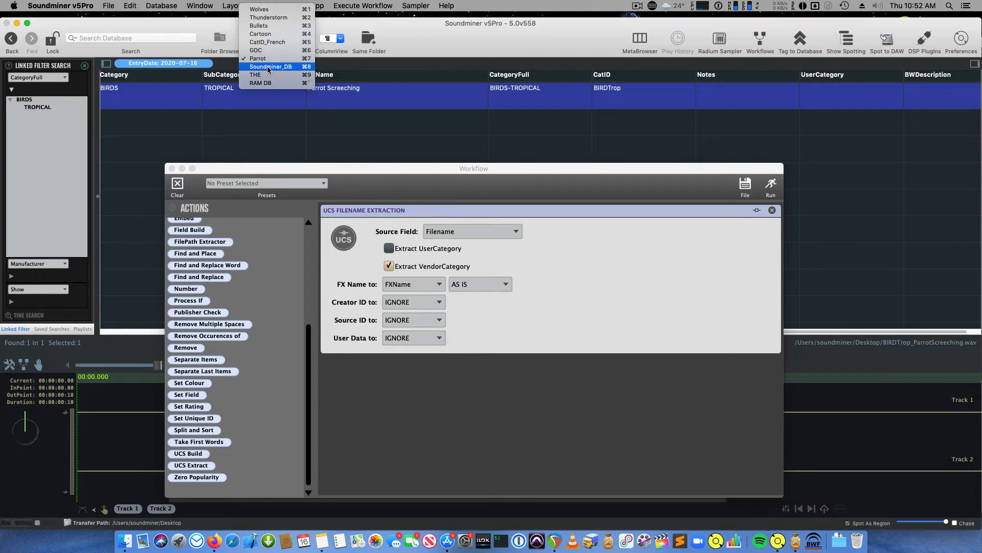
left_click(267, 42)
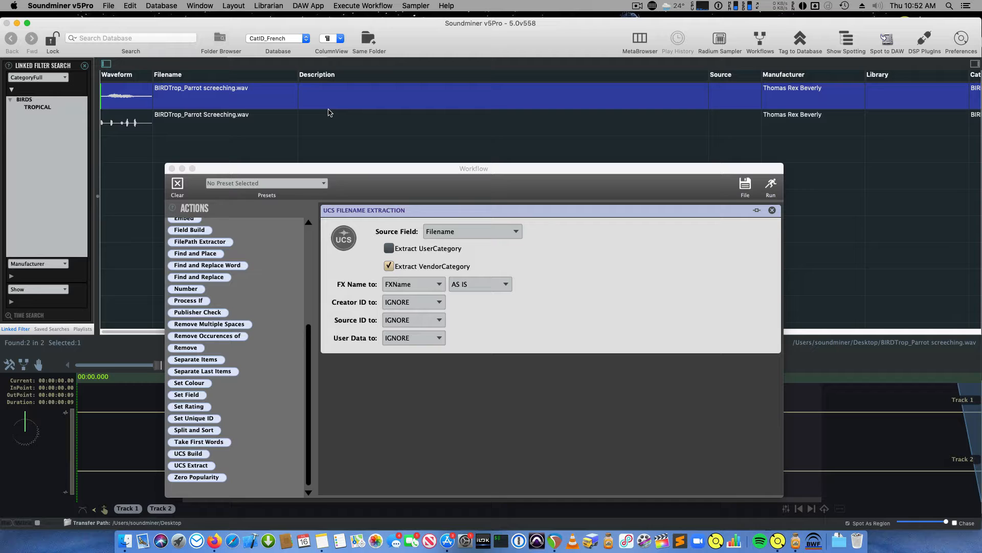
left_click(124, 541)
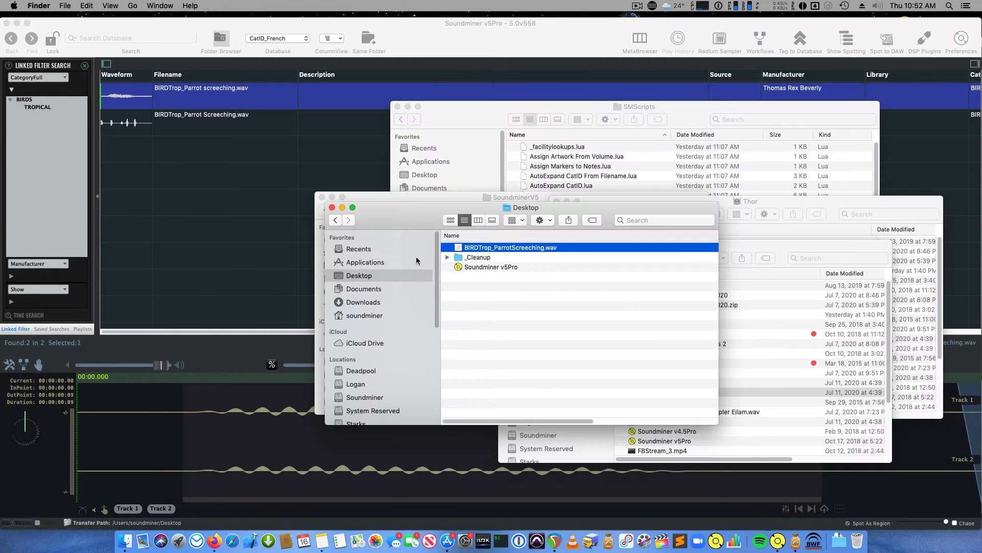
left_click_drag(464, 248, 220, 184)
left_click(231, 93)
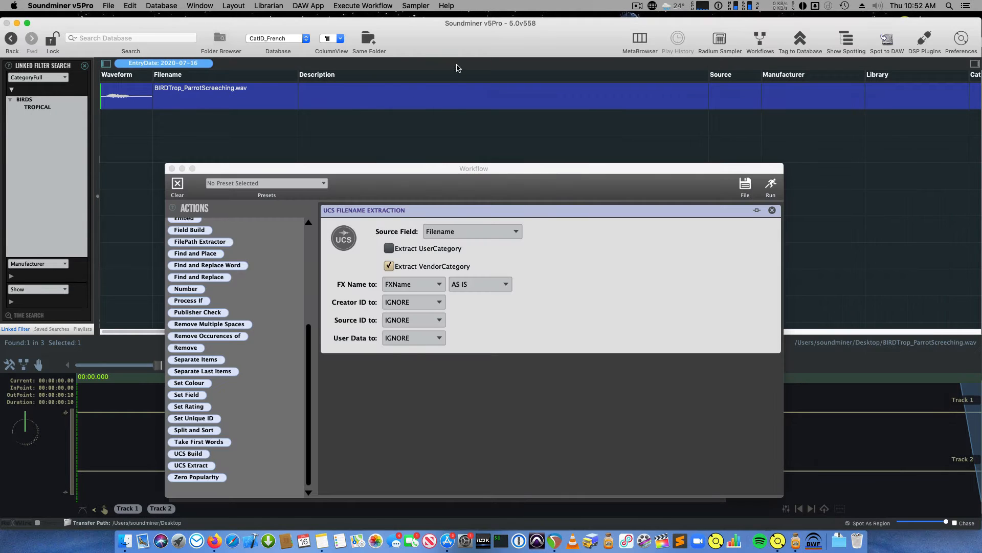
- Show the CategoryFull_fr column and run the UCS filename extraction on the file imported into CatID_French
left_click(330, 39)
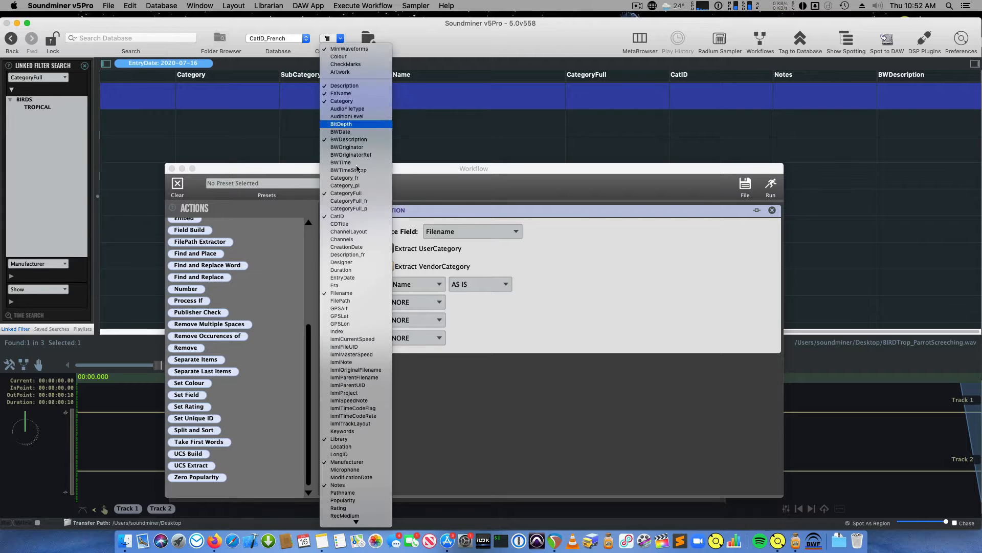
left_click(361, 202)
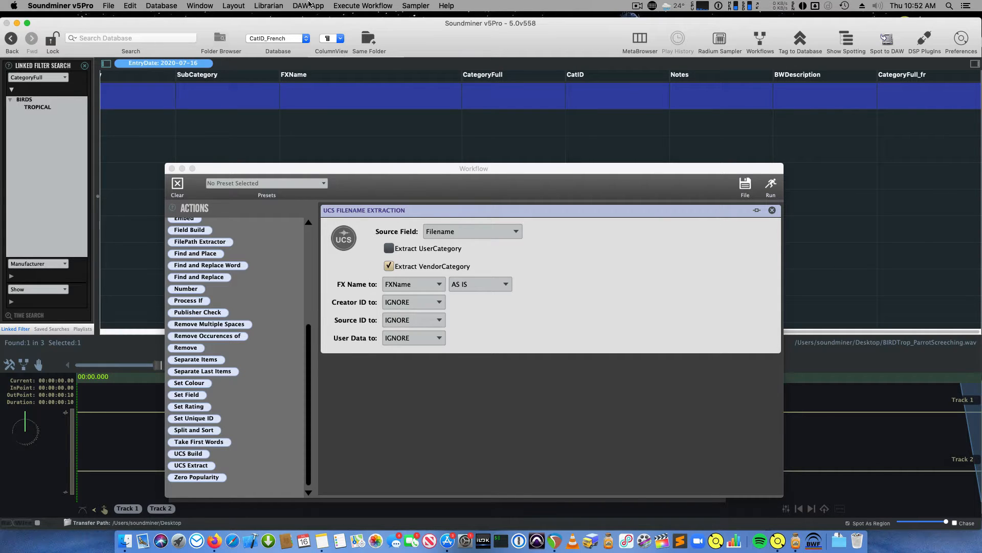
left_click(255, 5)
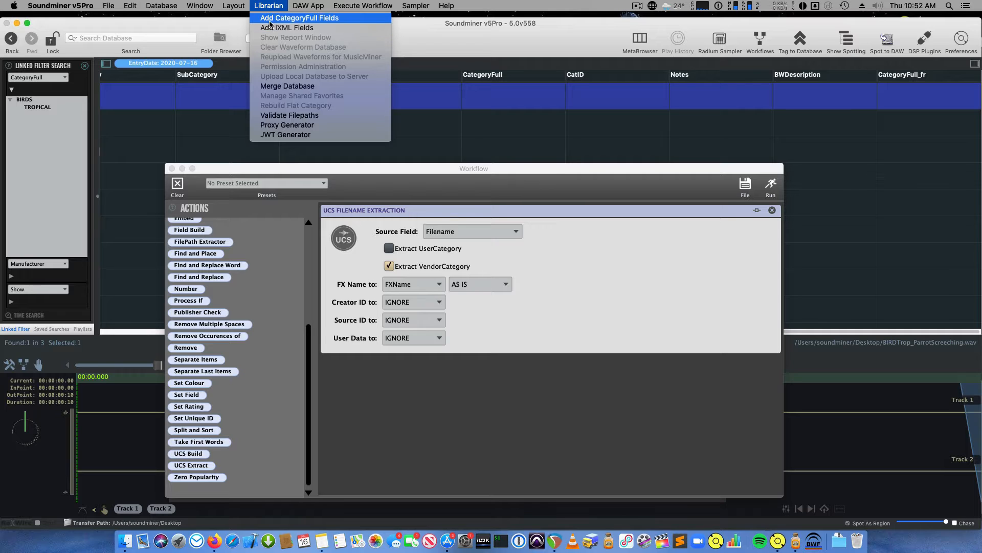
left_click(270, 4)
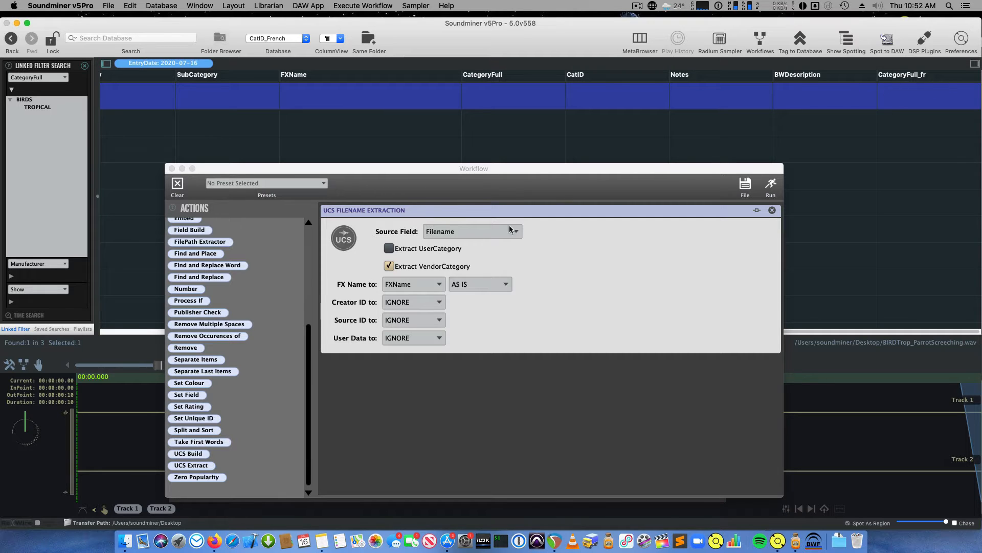
left_click(771, 185)
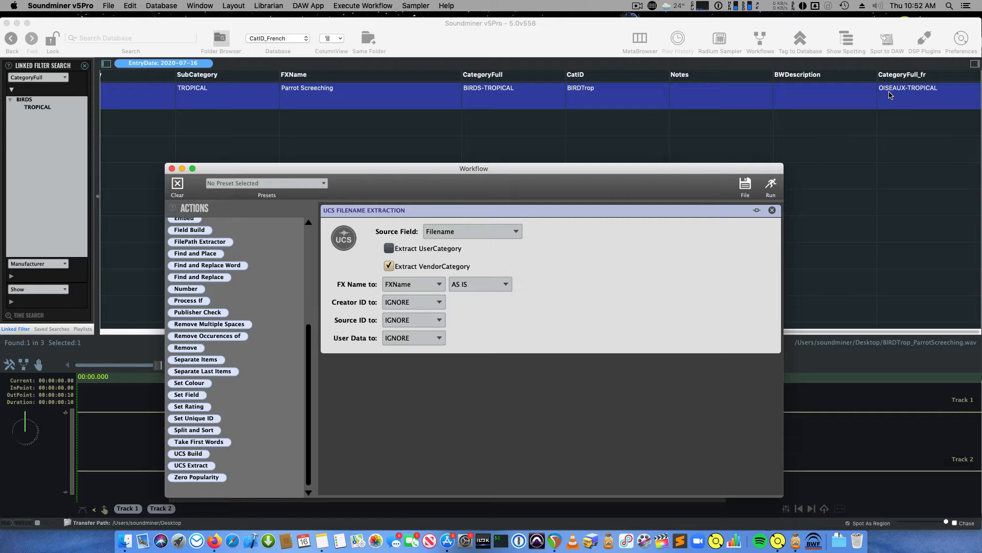
- In Finder, go to the SoundminerV5 folder, preview _categorylist.csv, and examine the subcategories and synonyms of the BIRDS category
left_click(125, 540)
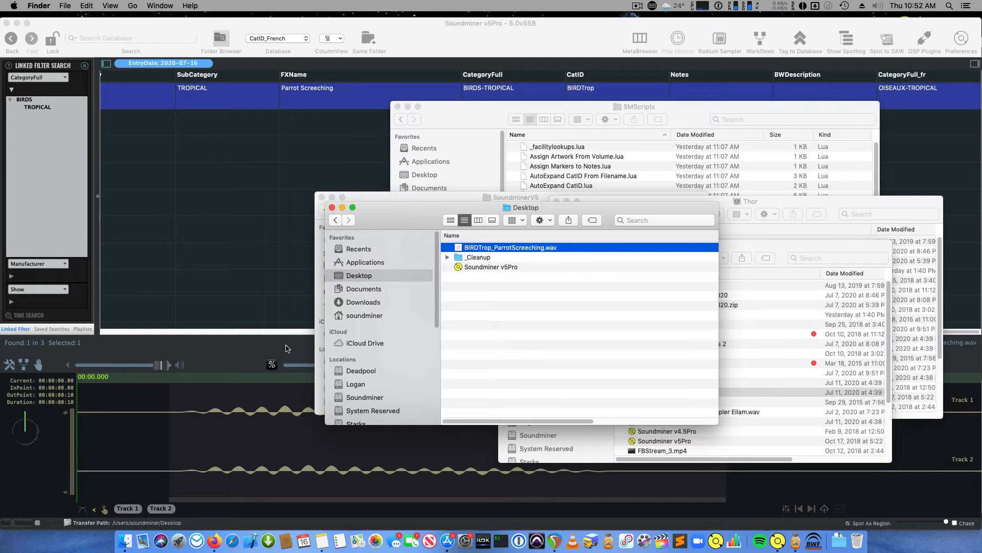
key("super+shift+g")
key("Return")
left_click(489, 249)
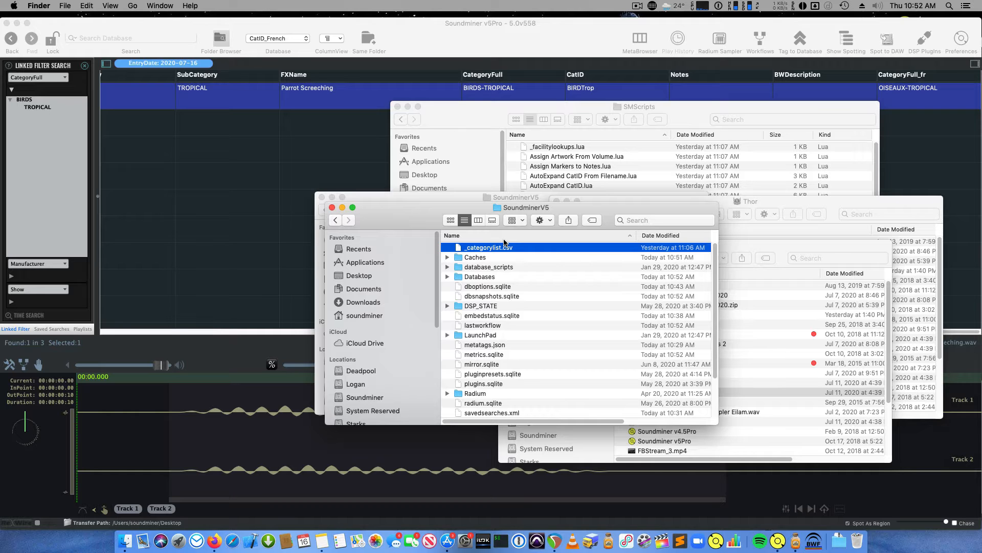
key("space")
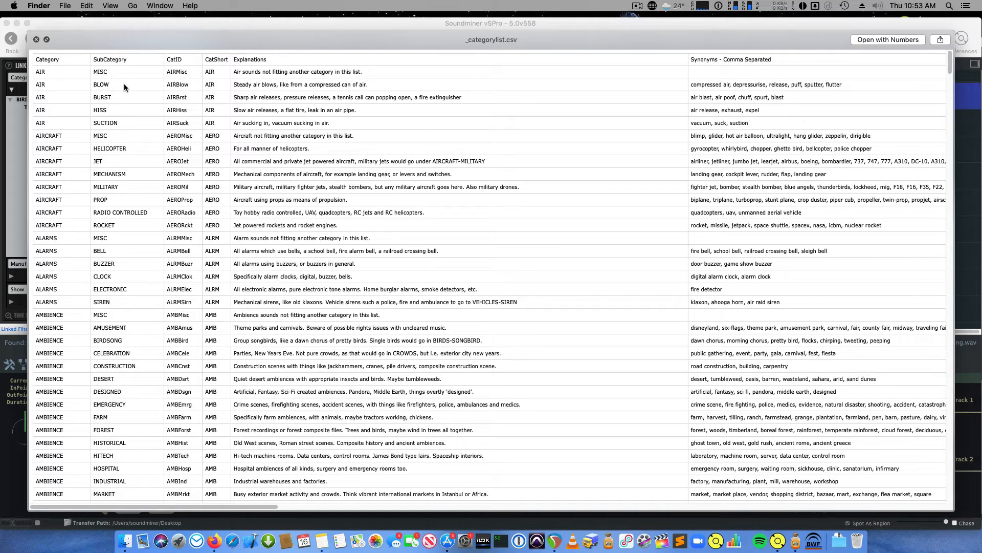
scroll(109, 237, "down", 20)
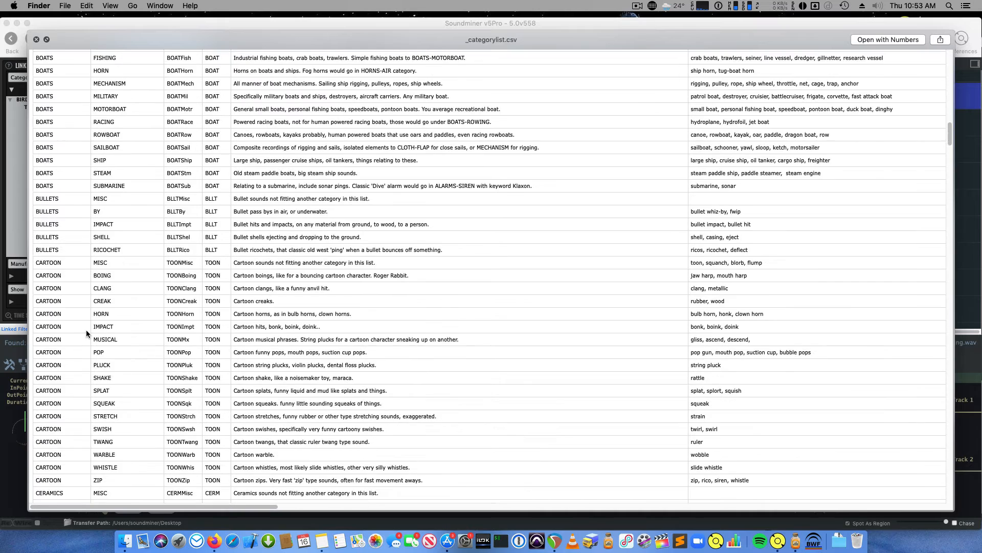
scroll(85, 334, "up", 6)
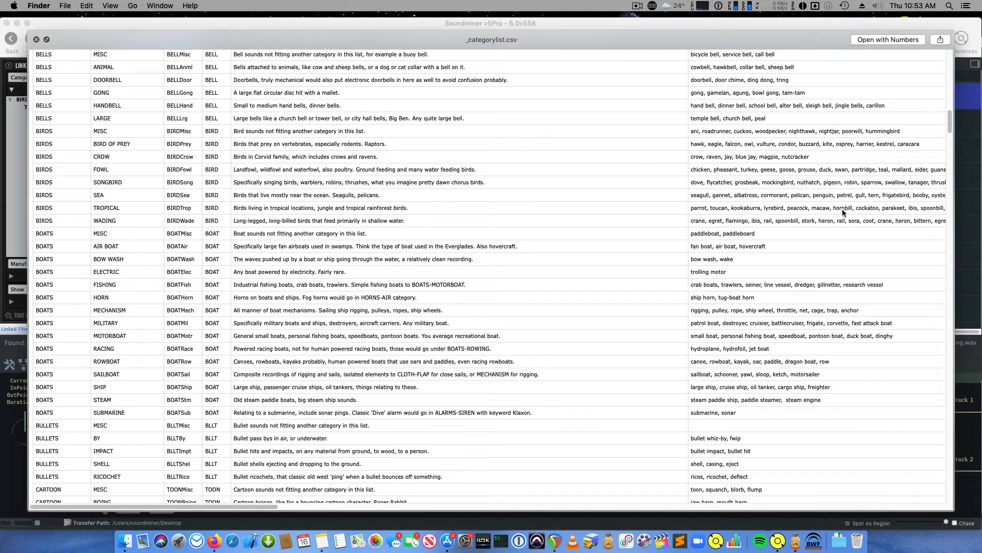
- Examine the translated category and subcategory columns across _categorylist.csv, from French to Finnish, and close the preview
scroll(898, 214, "up", 20)
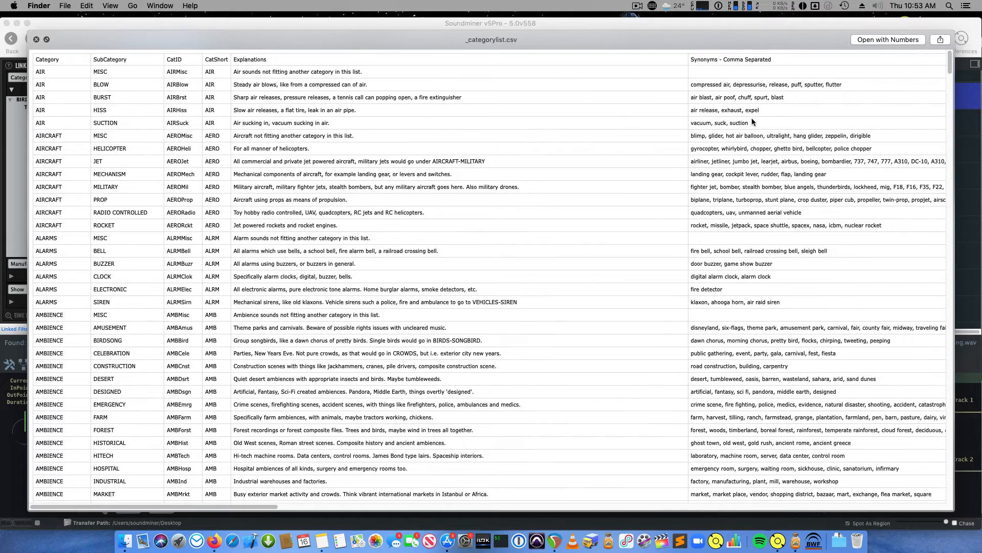
scroll(751, 120, "right", 15)
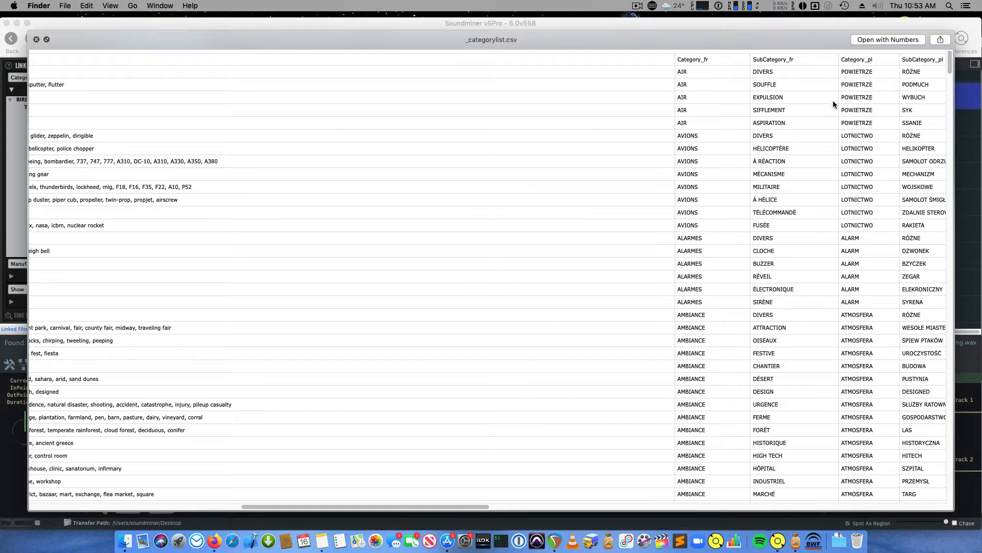
scroll(742, 202, "right", 10)
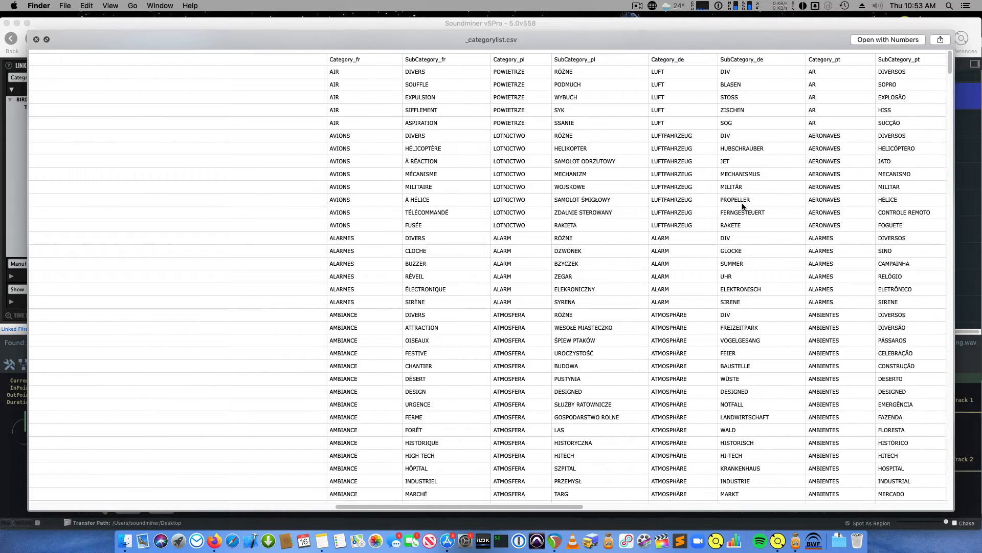
scroll(735, 197, "right", 10)
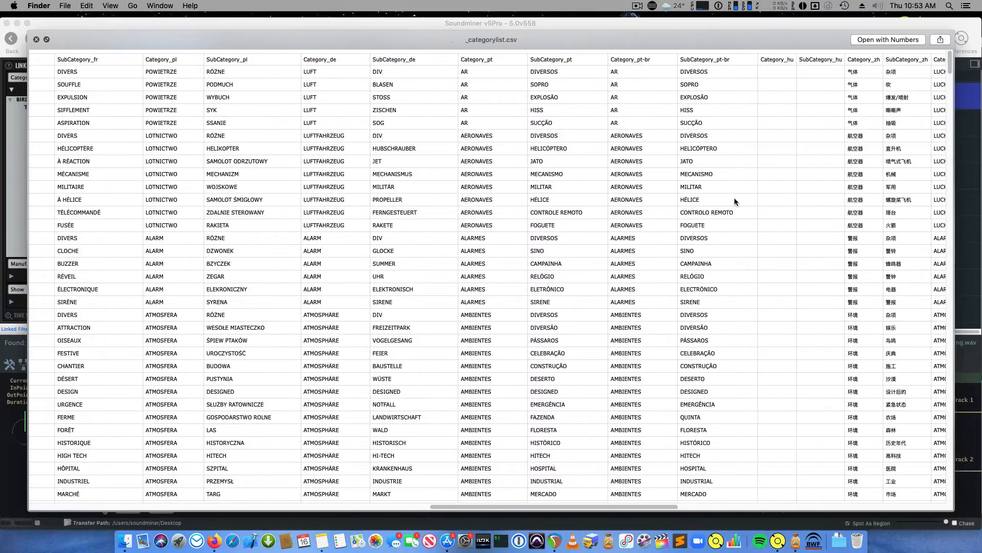
scroll(734, 198, "right", 5)
scroll(706, 157, "right", 5)
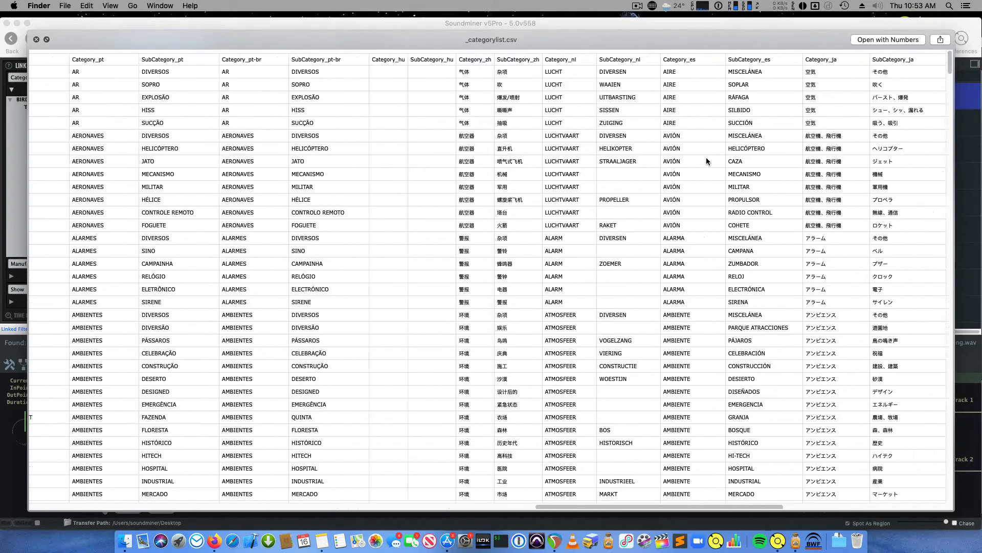
scroll(755, 161, "right", 13)
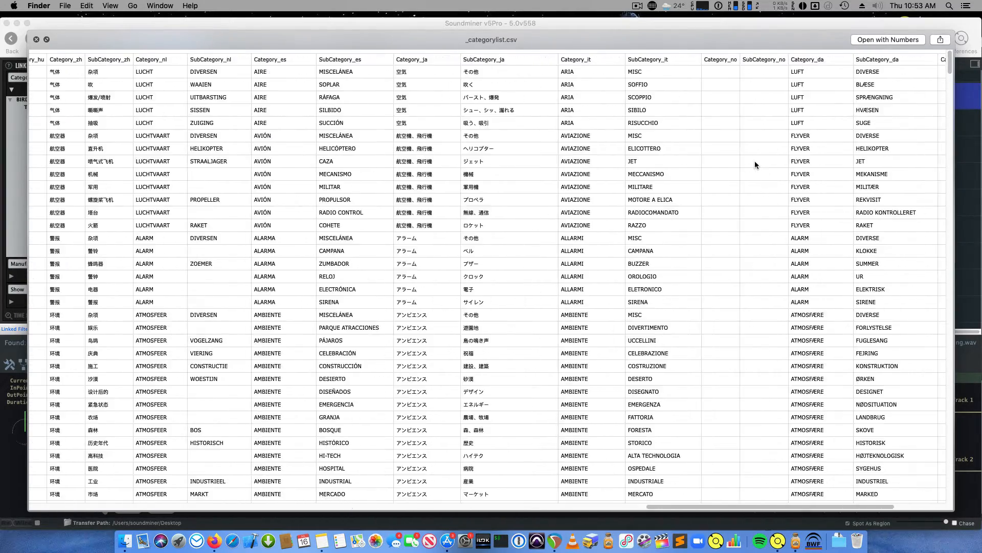
scroll(774, 210, "right", 4)
scroll(775, 215, "right", 1)
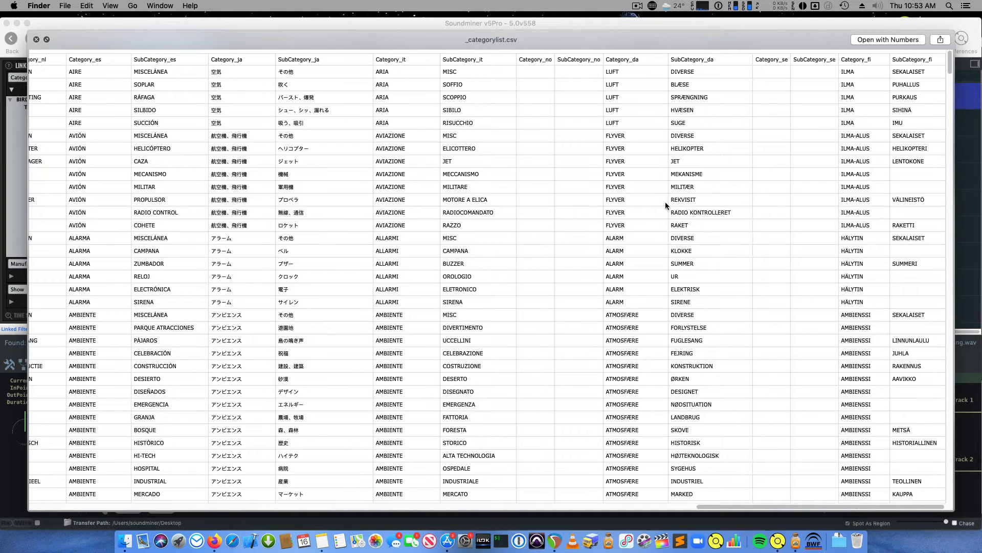
key("space")
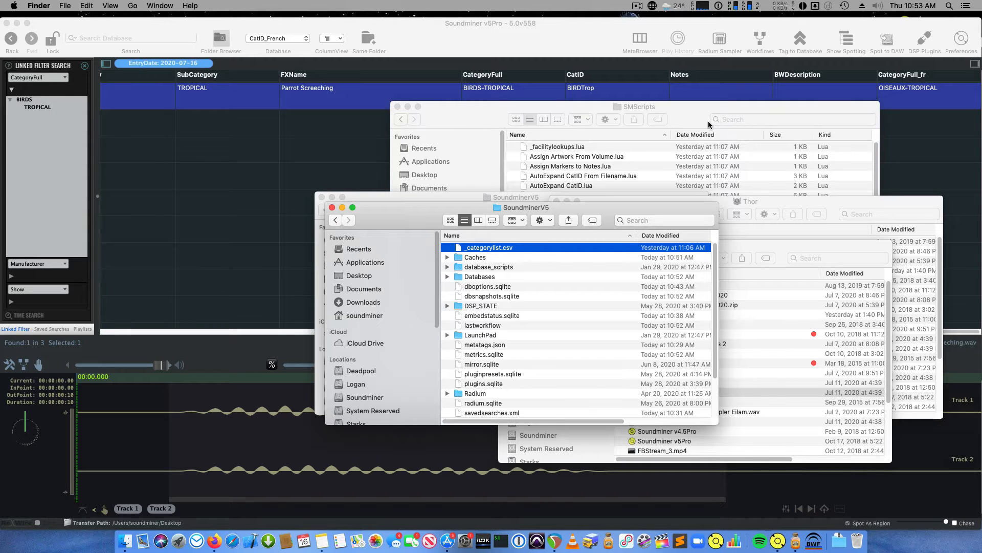
- Reveal the parrot recording from Soundminer in Finder and load it into BWF MetaEdit to examine its existing metadata
left_click(298, 104)
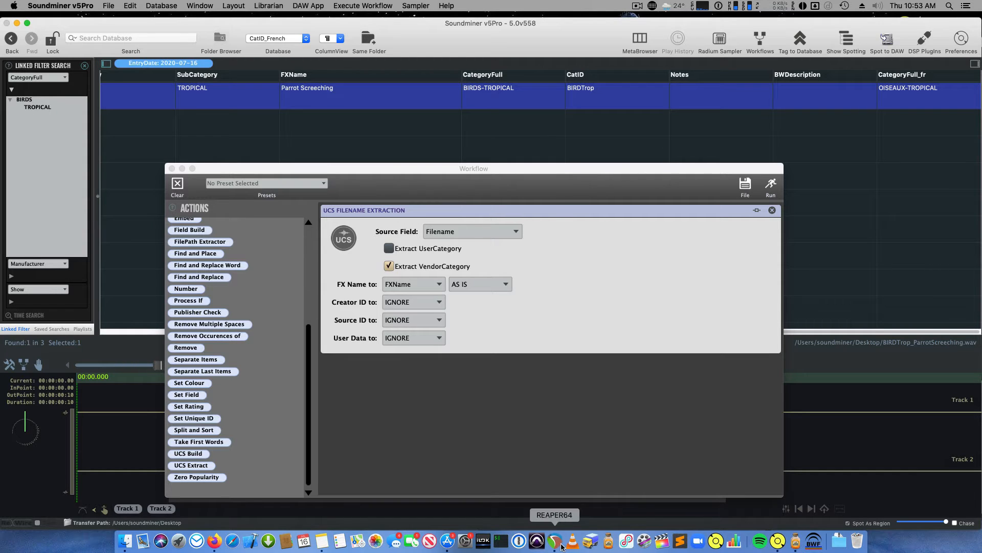
right_click(428, 88)
left_click(409, 92)
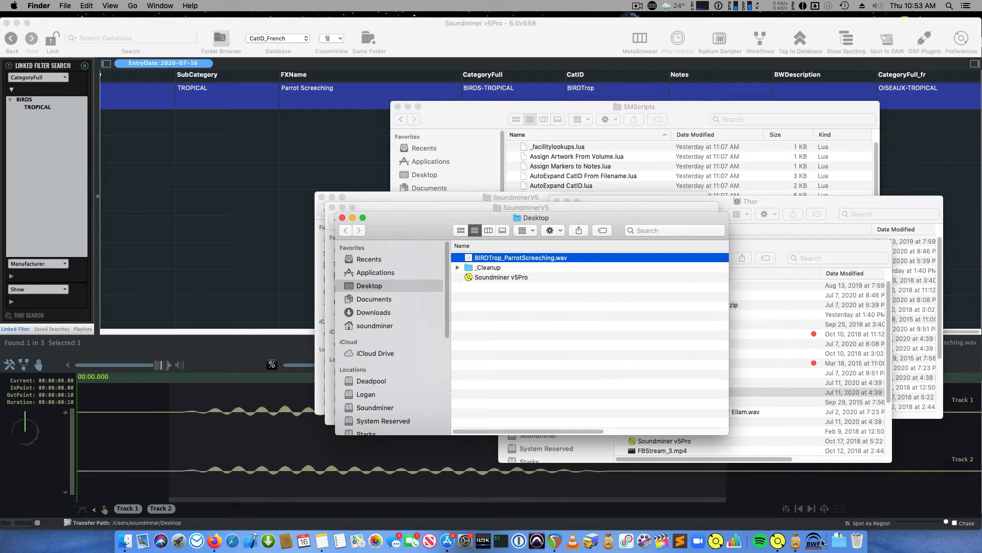
left_click(815, 541)
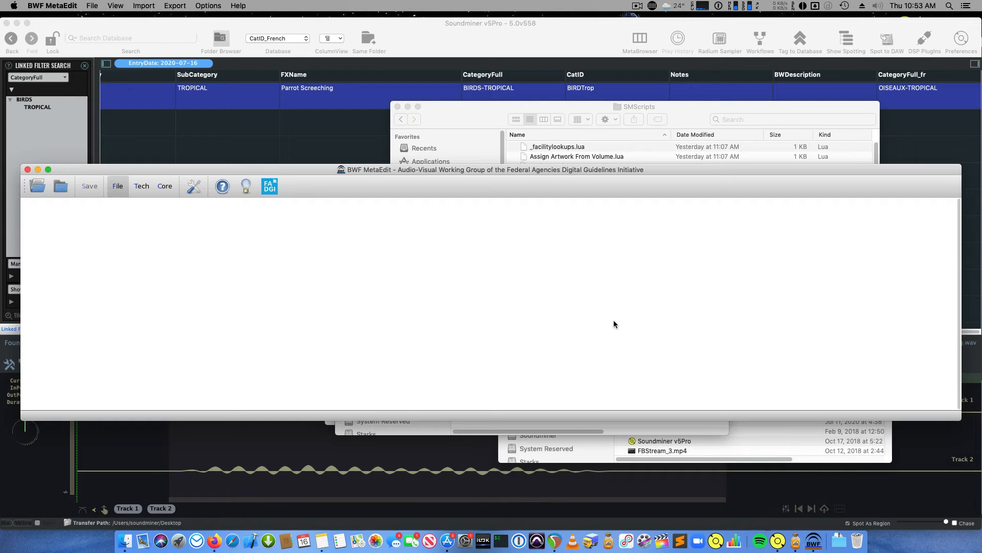
left_click(614, 431)
left_click_drag(520, 258, 246, 232)
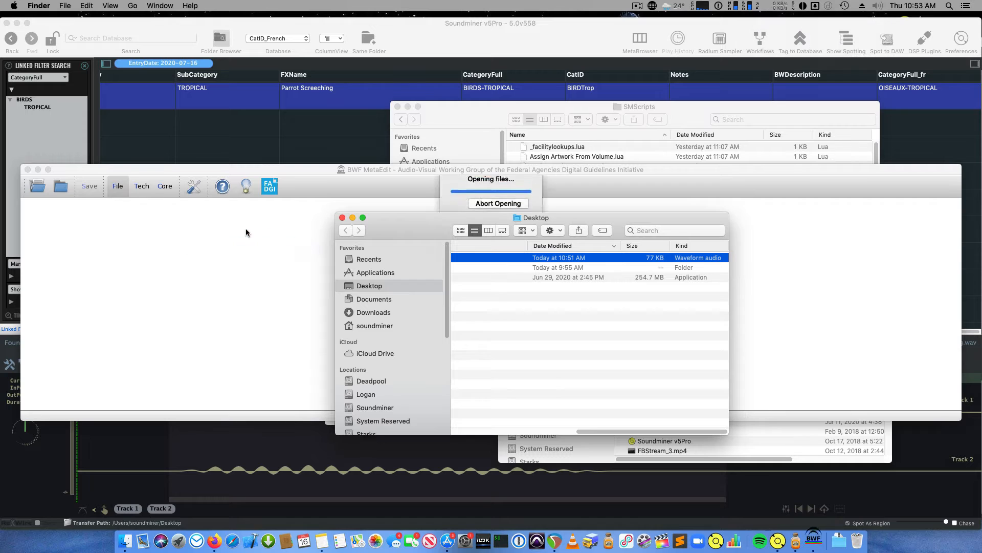
left_click(261, 282)
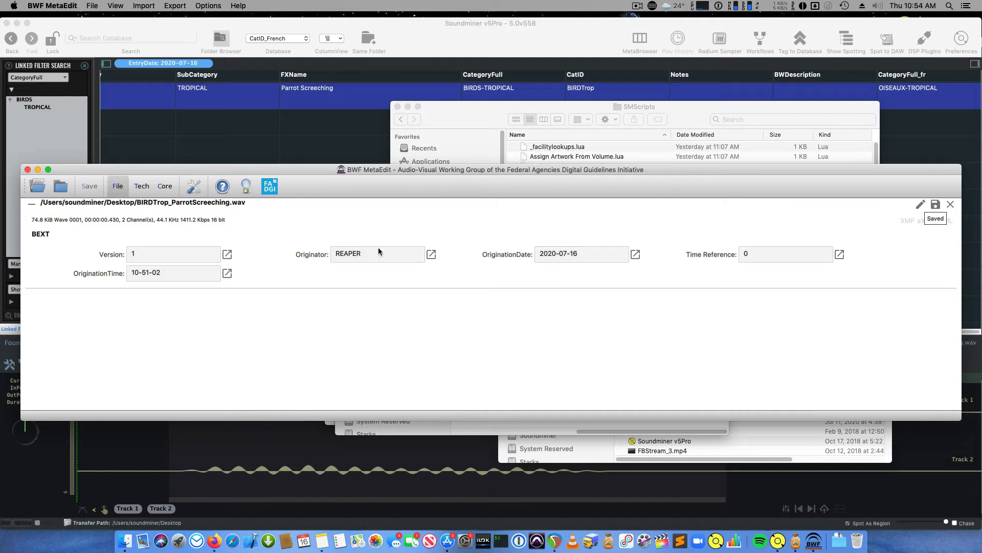
- Embed the selected parrot record's metadata in Soundminer, and load the recording again in a restarted BWF MetaEdit
right_click(350, 95)
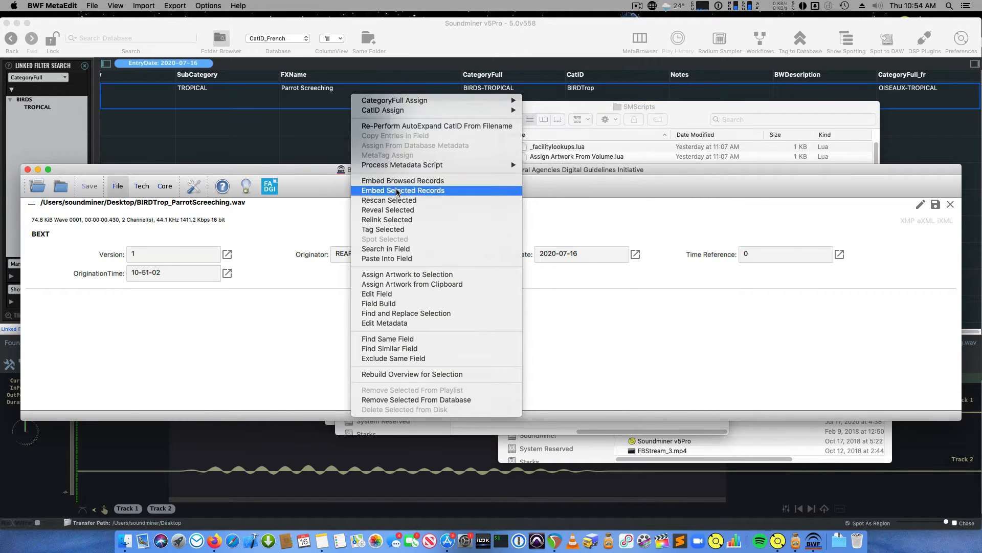
left_click(396, 190)
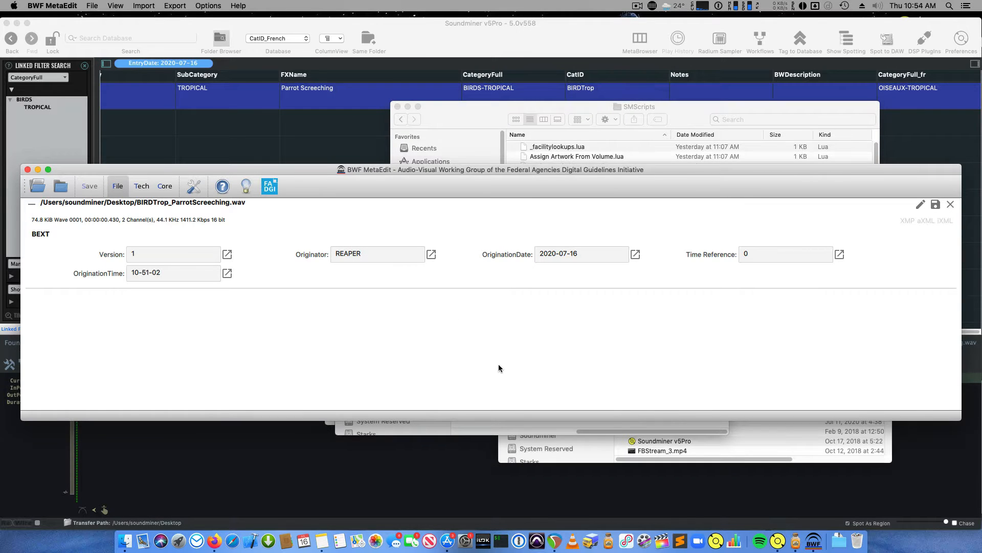
key("super+q")
left_click(813, 540)
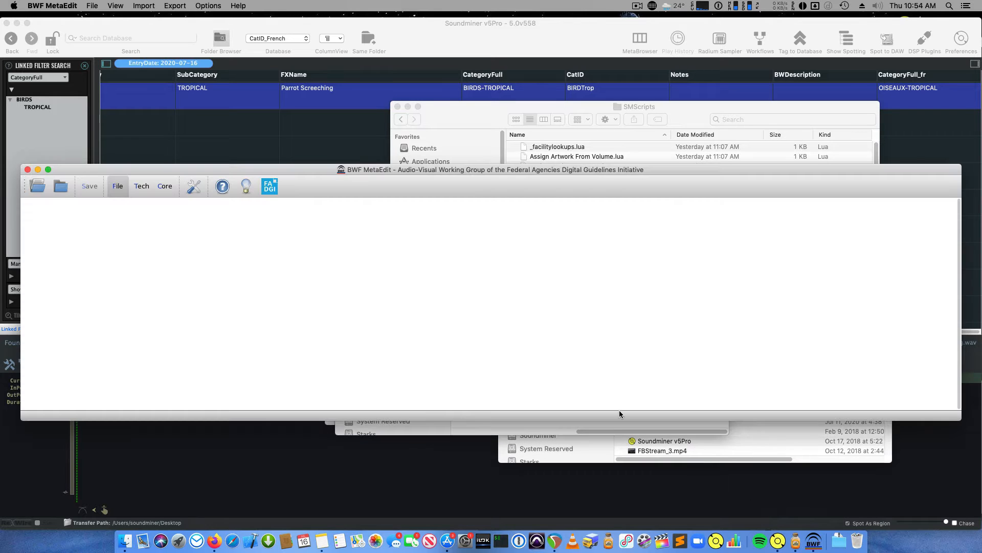
left_click_drag(552, 167, 551, 287)
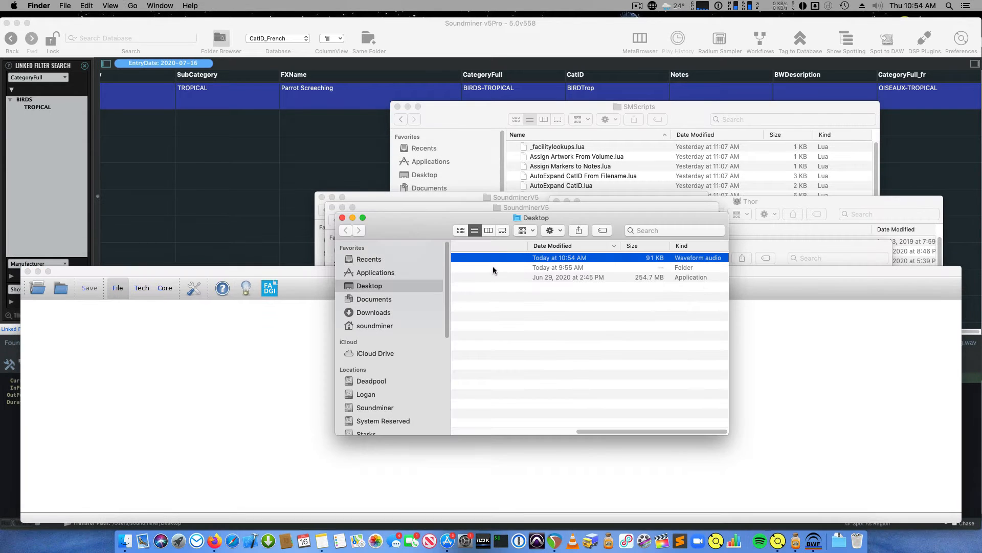
left_click_drag(493, 266, 302, 354)
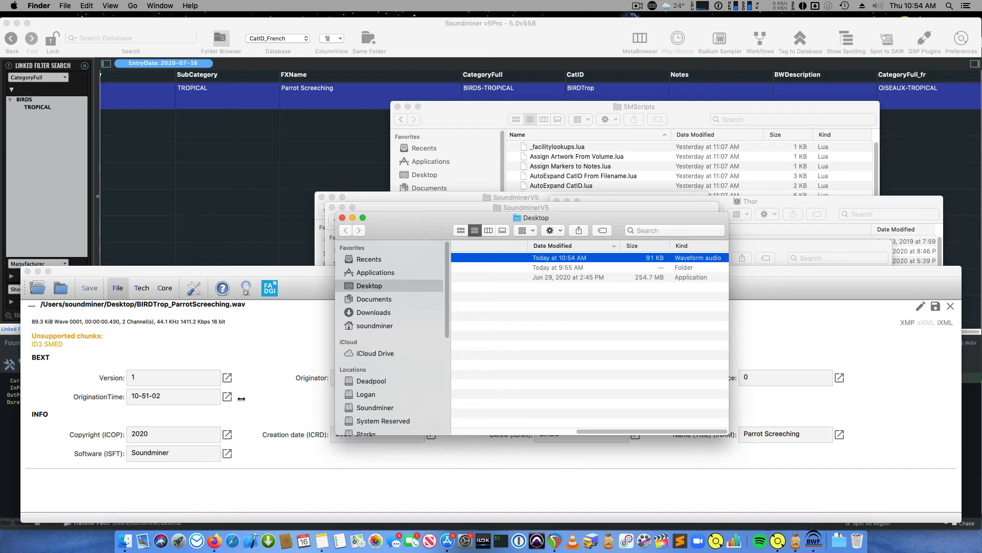
- View the XMP chunk of BIRDTrop_ParrotScreeching.wav in BWF MetaEdit and close it
left_click(786, 284)
left_click(907, 323)
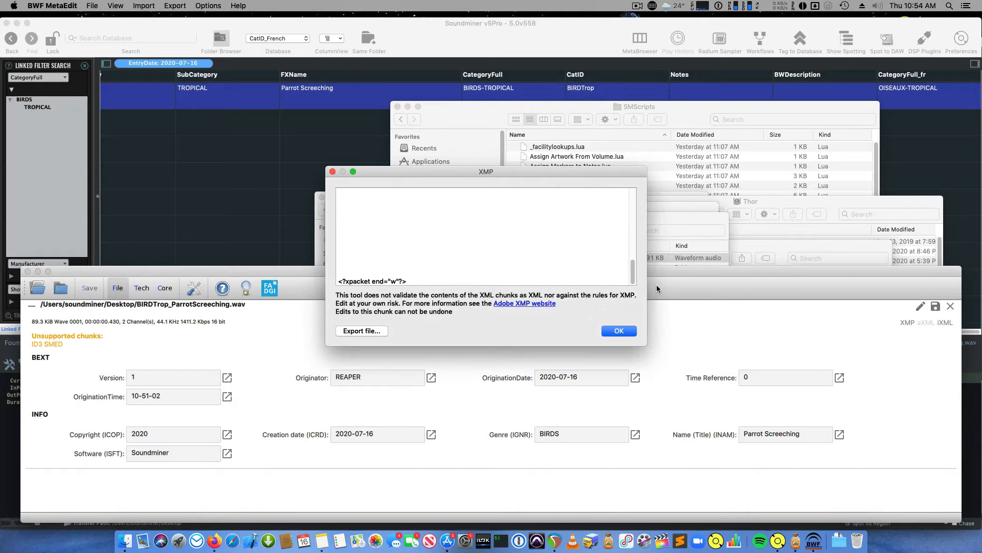
mouse_move(633, 273)
left_mouse_down()
mouse_move(627, 190)
mouse_move(633, 278)
left_mouse_up()
left_click(627, 331)
- Examine the Steinberg attributes and USER fields in the recording's iXML chunk, and close it
left_click(944, 323)
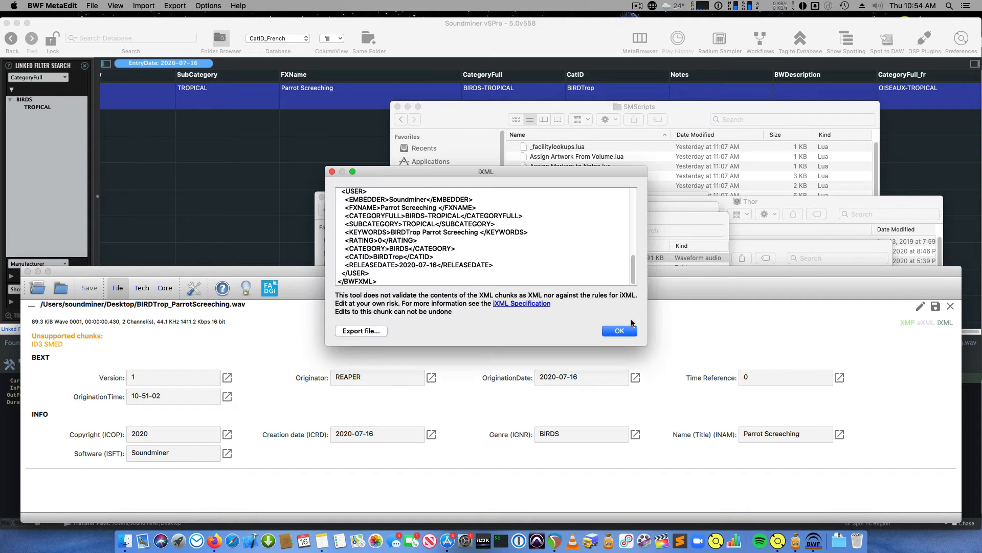
left_click_drag(633, 273, 633, 194)
left_click_drag(358, 210, 380, 279)
scroll(617, 229, "down", 5)
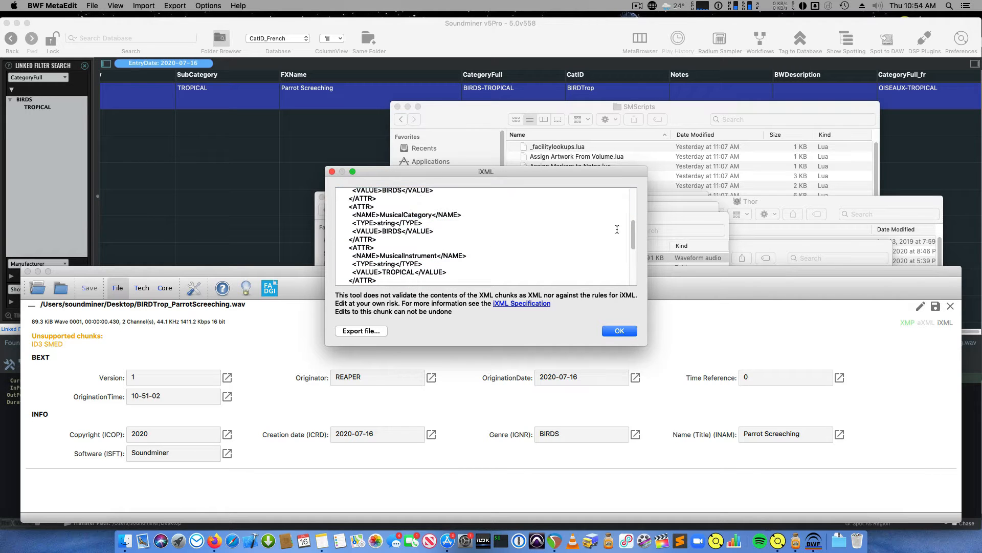
left_click_drag(632, 239, 631, 270)
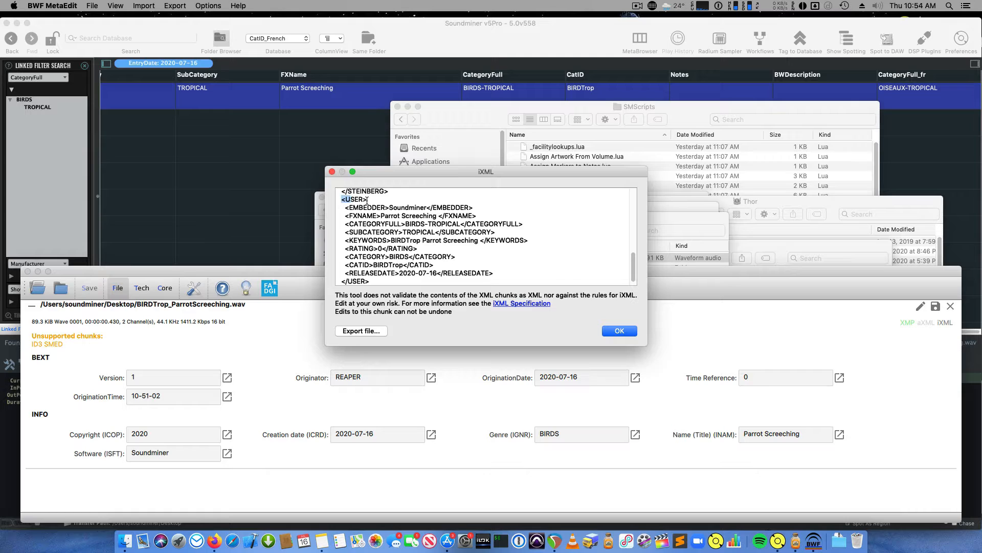
left_click_drag(367, 200, 369, 199)
left_click_drag(380, 280, 320, 281)
left_click_drag(345, 207, 512, 271)
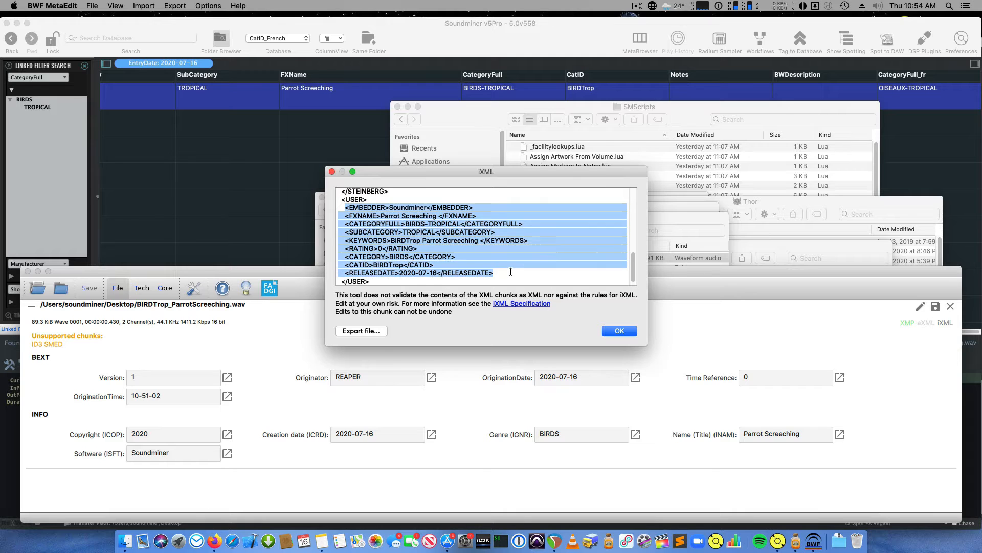
left_click(510, 272)
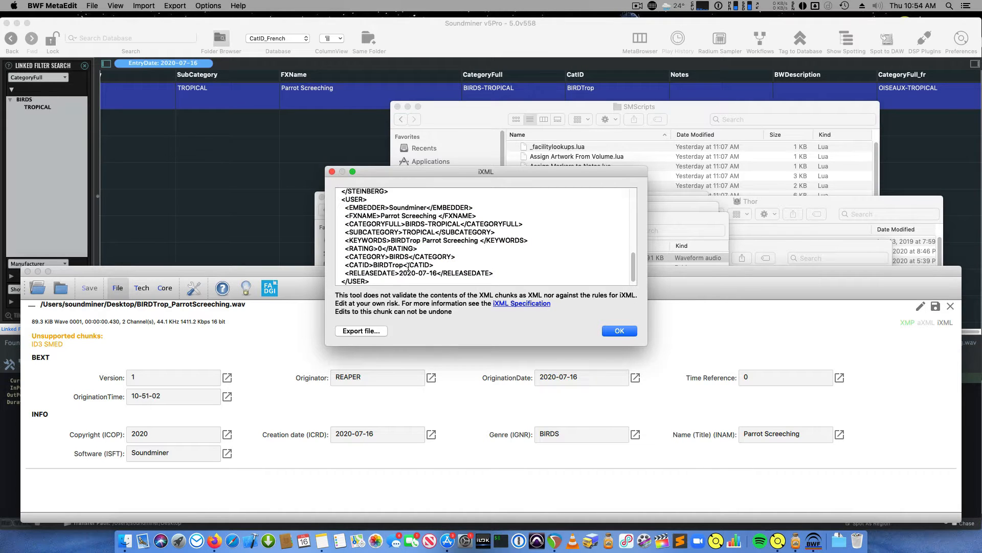
left_click_drag(346, 207, 511, 273)
left_click(509, 274)
left_click(624, 331)
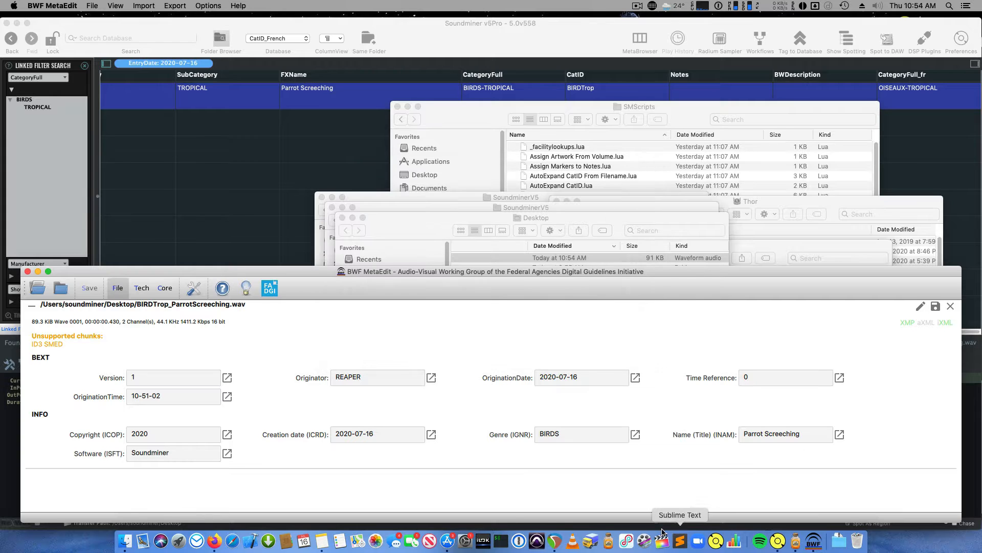
- Switch to REAPER, dismiss the finished render report, and place BIRDTrop_ParrotScreeching.wav from the Desktop on the existing track after the parrot item
left_click(556, 543)
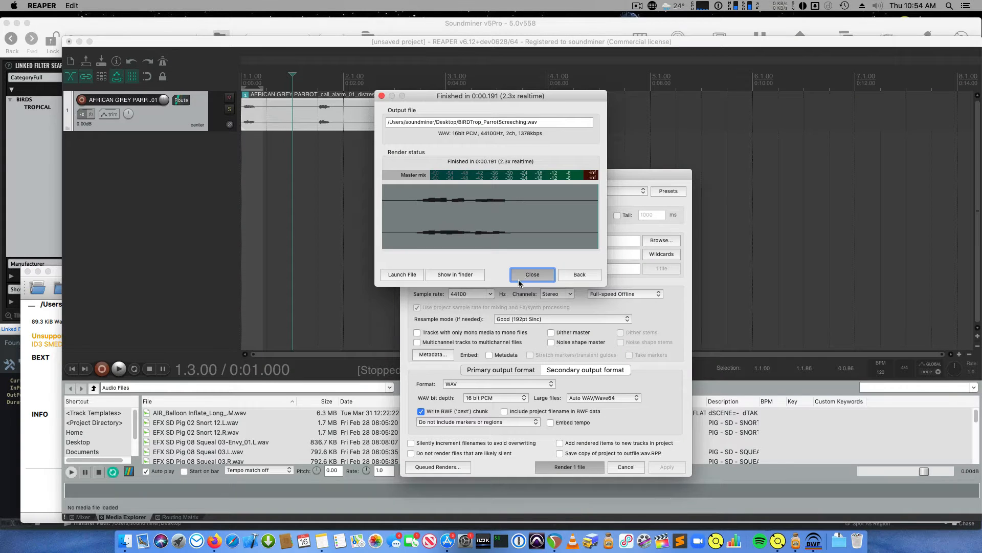
left_click(518, 280)
left_click(126, 540)
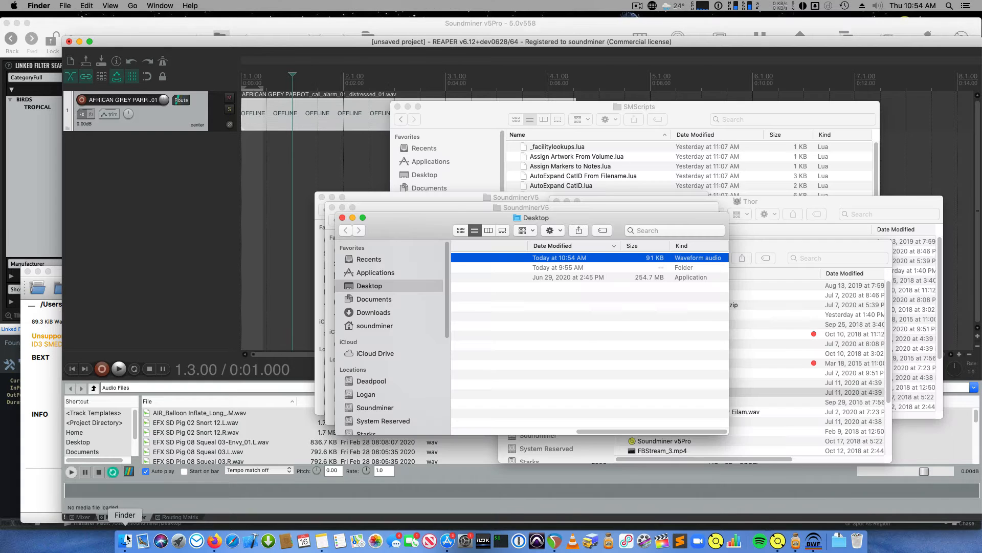
left_click_drag(463, 261, 919, 108)
- Examine the iXML tags in the source file properties of the BIRDTrop_ParrotScreeching item, and leave its item properties unchanged
double_click(931, 110)
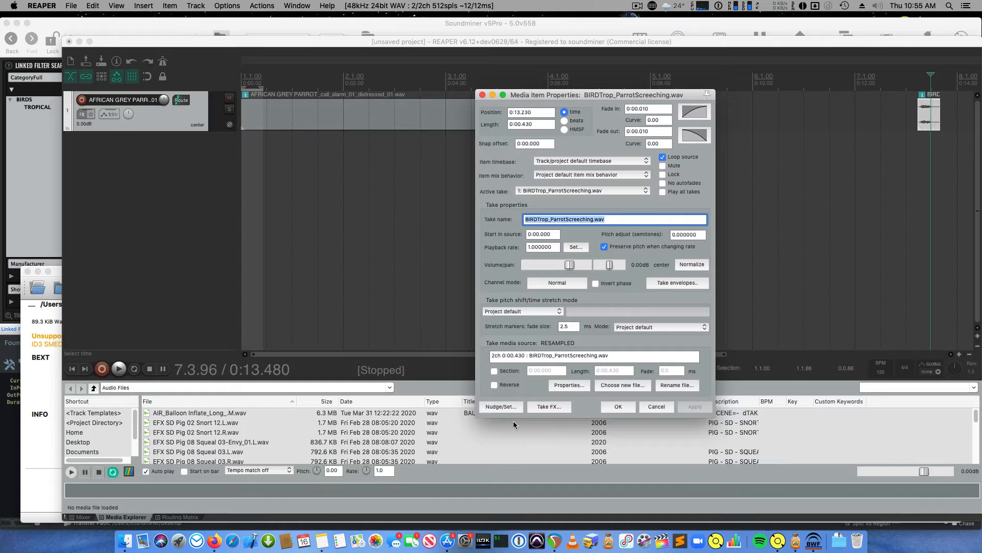
left_click(567, 384)
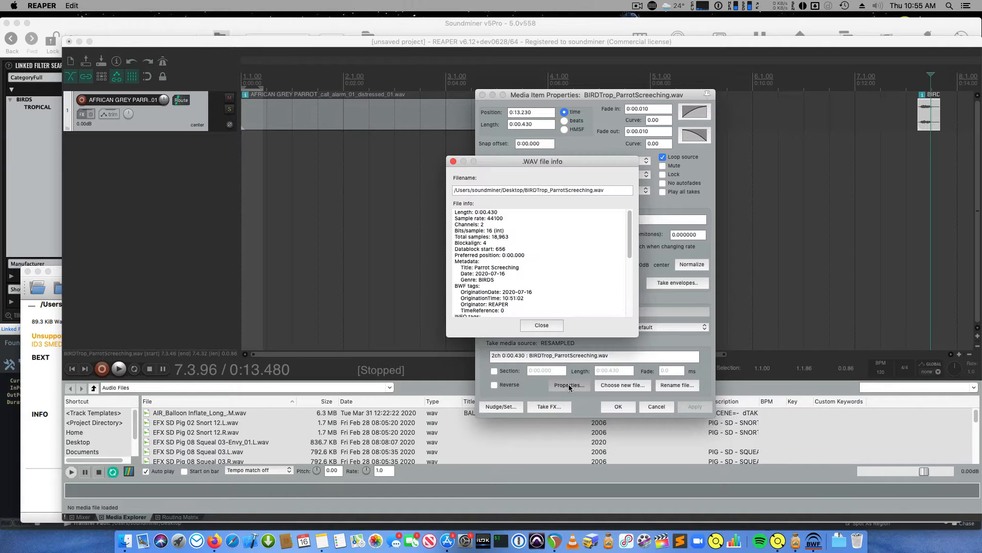
scroll(631, 237, "down", 3)
scroll(631, 236, "down", 6)
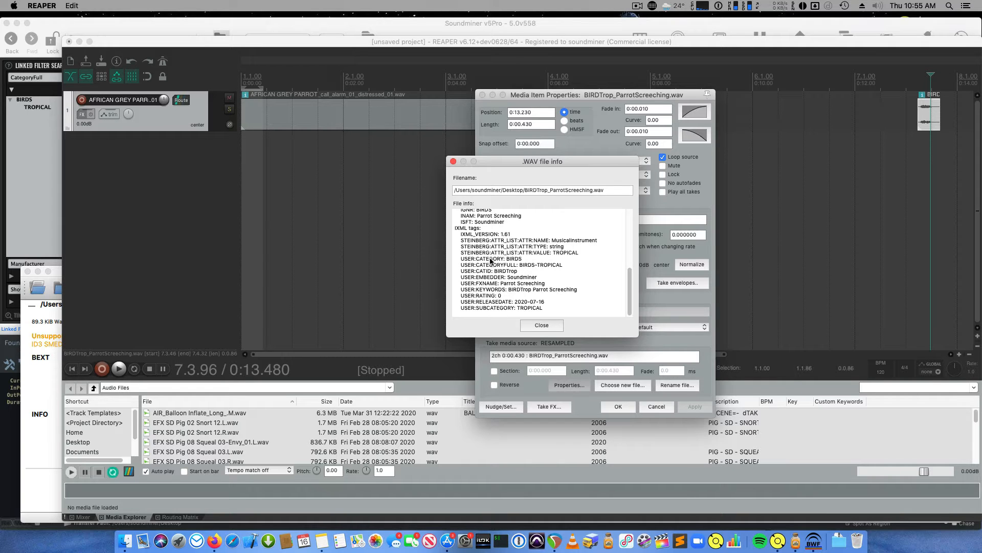
left_click(535, 326)
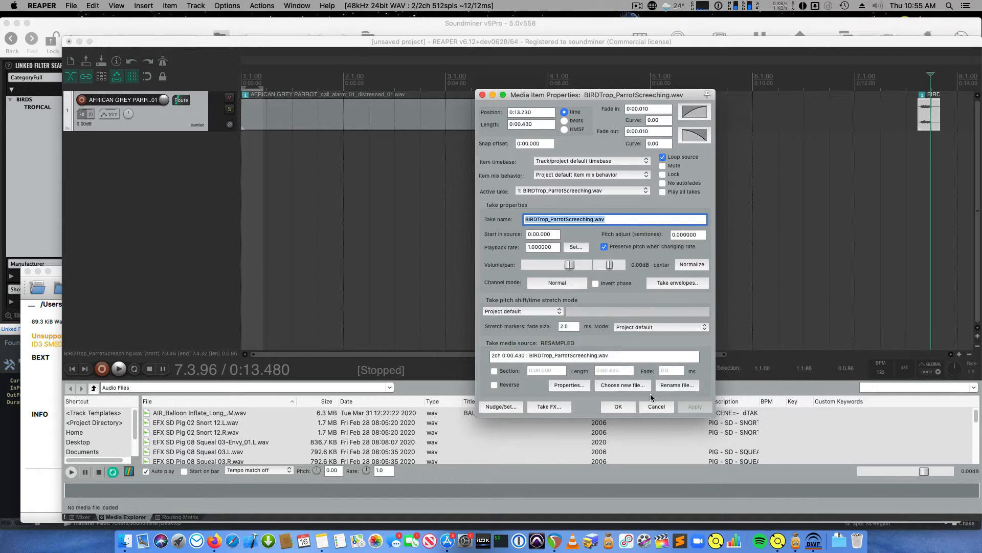
left_click(655, 406)
- Delete the BIRDTrop_ParrotScreeching item from the track and select the African Grey Parrot item
left_click(927, 123)
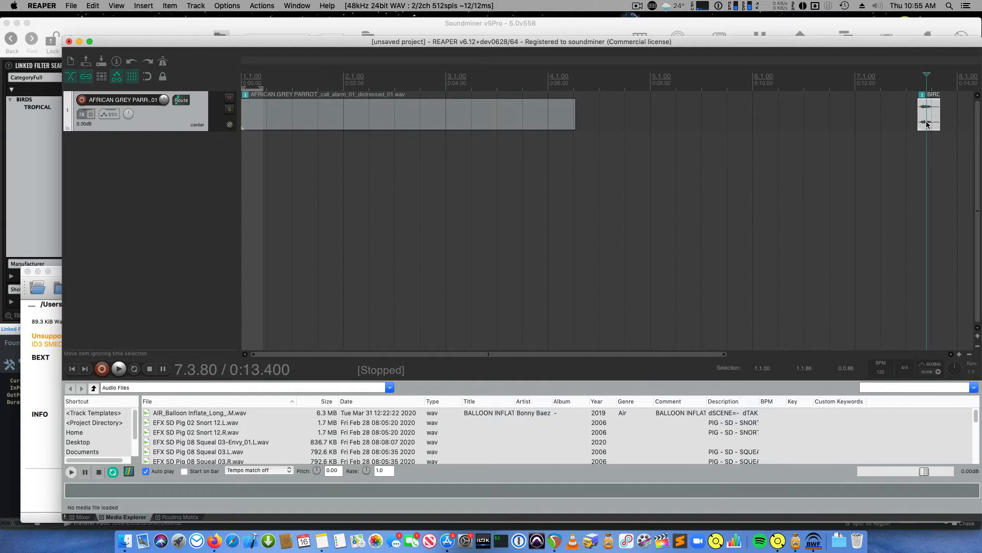
key("Delete")
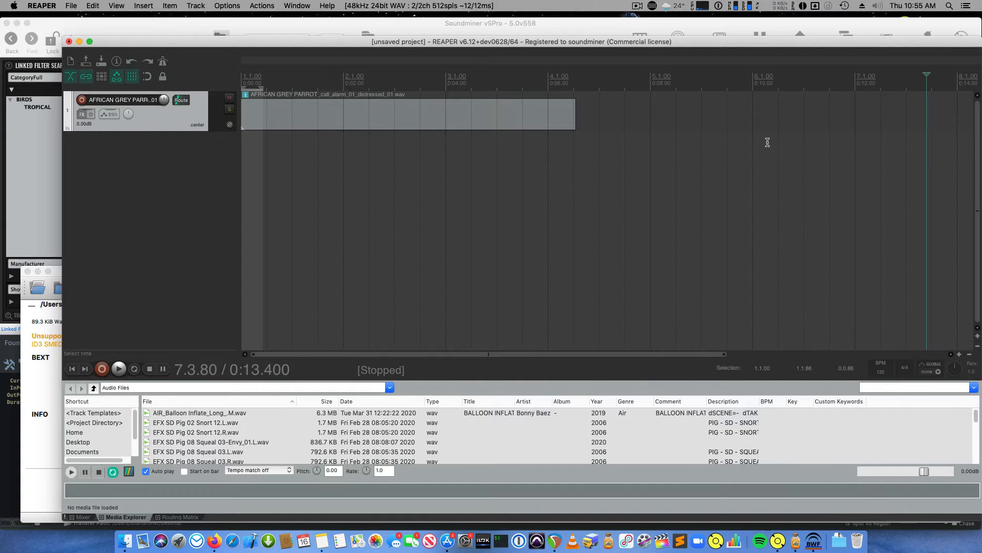
left_click(272, 118)
left_click(249, 88)
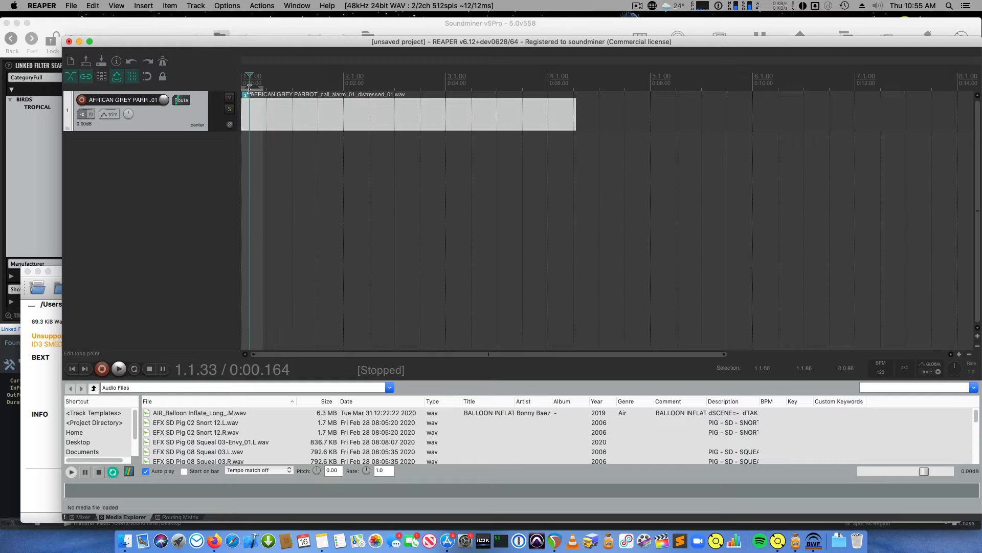
left_click(289, 122)
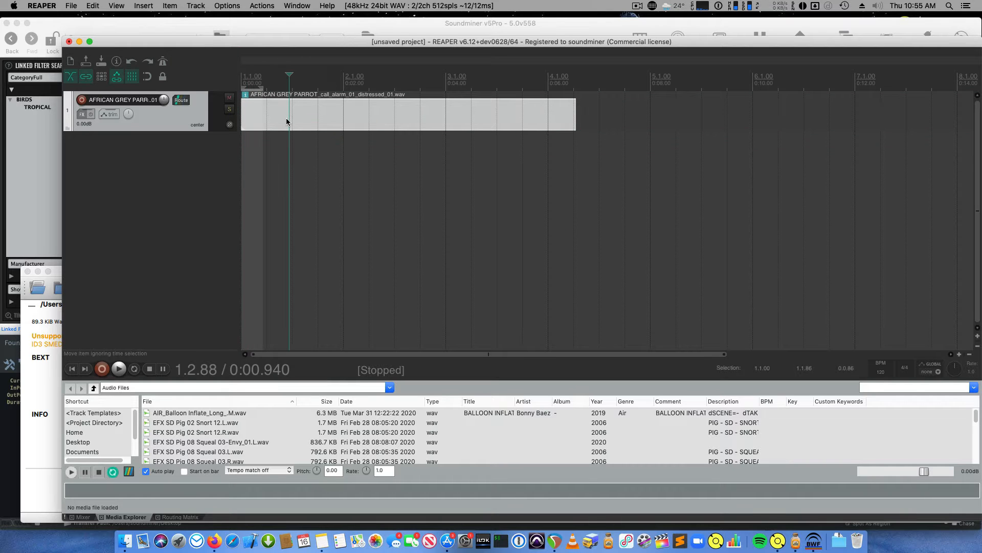
- Enable metadata embedding for a new render of the project, and open its render metadata in the IXML scheme
left_click(71, 5)
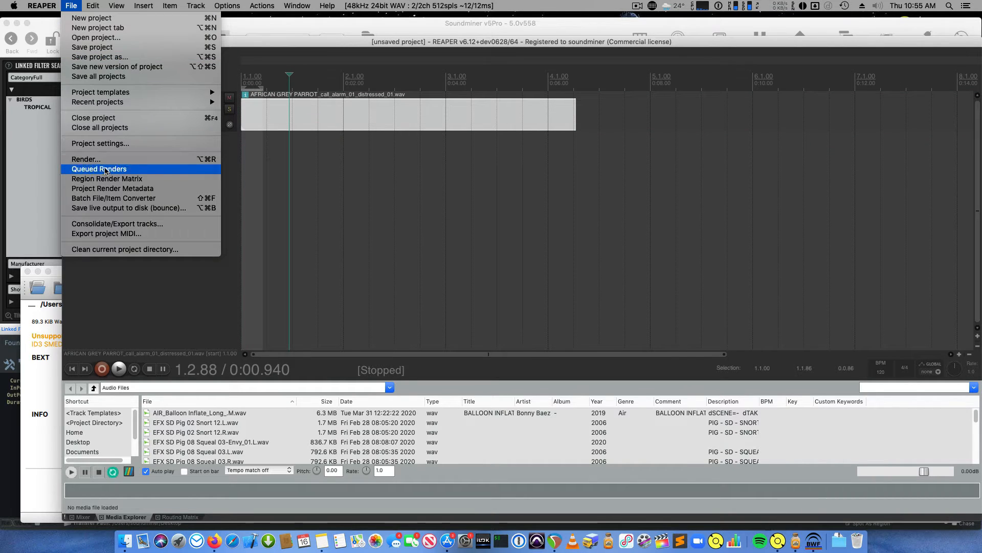
left_click(84, 159)
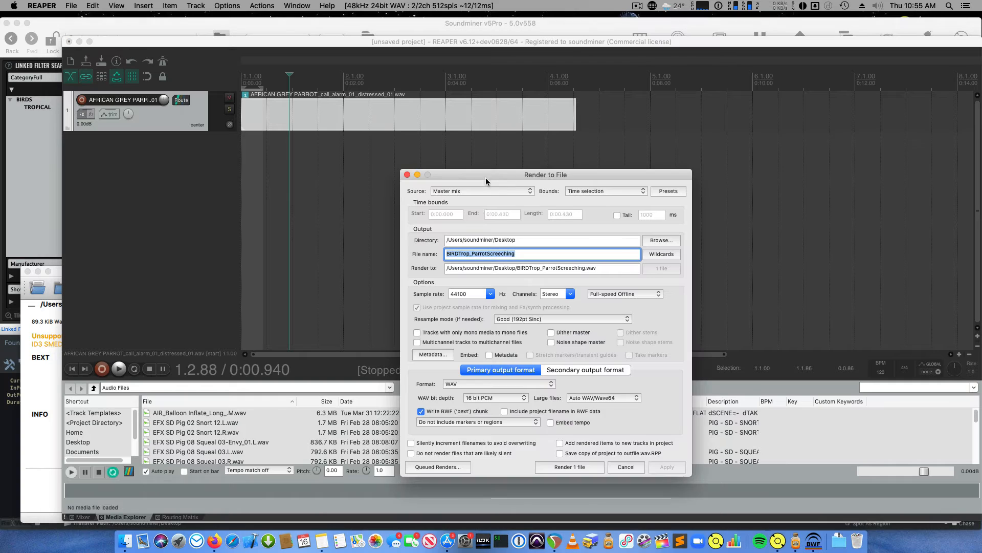
left_click(489, 355)
left_click(435, 355)
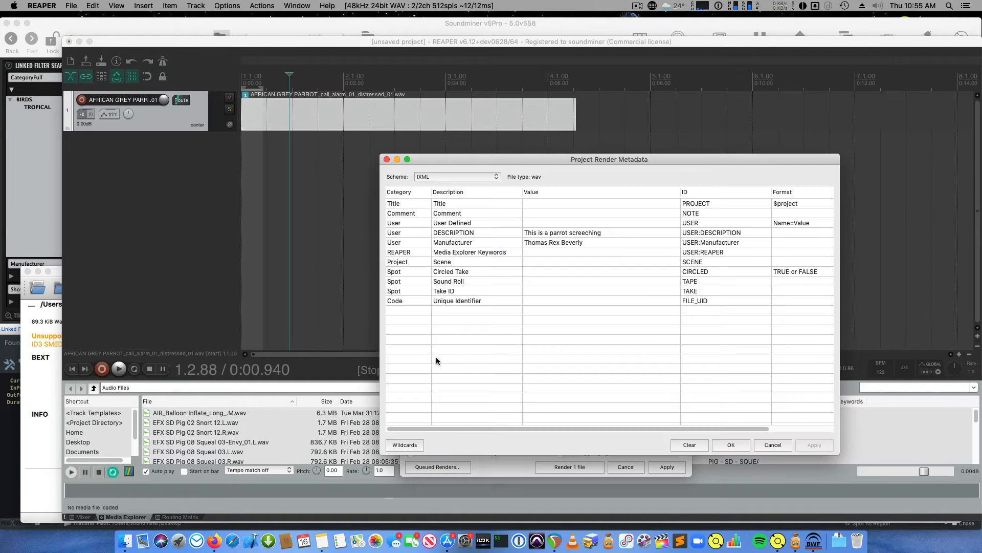
left_click(443, 176)
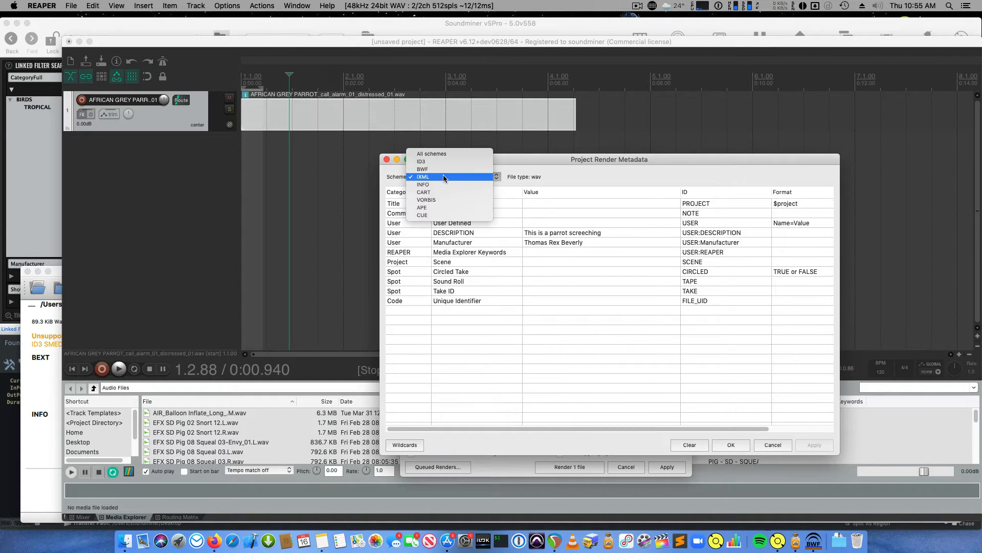
left_click(577, 181)
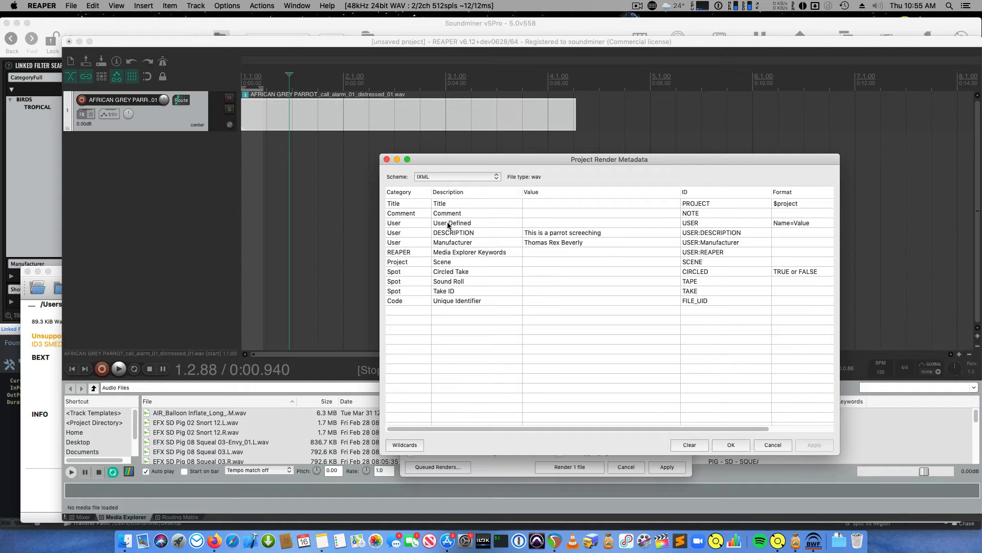
- Add the user-defined IXML field Microphone=Sanken C100 to the render metadata and accept it
left_click(536, 224)
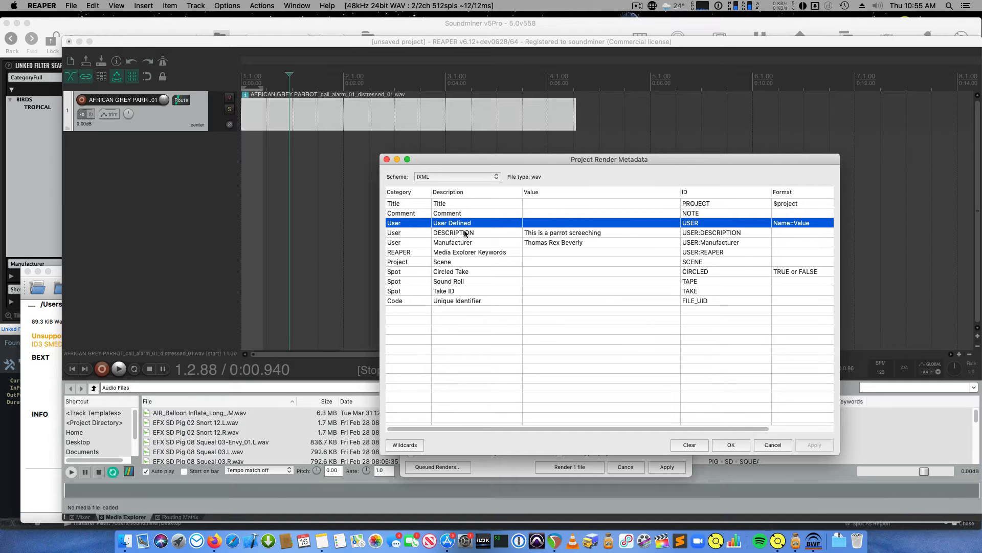
left_click(567, 233)
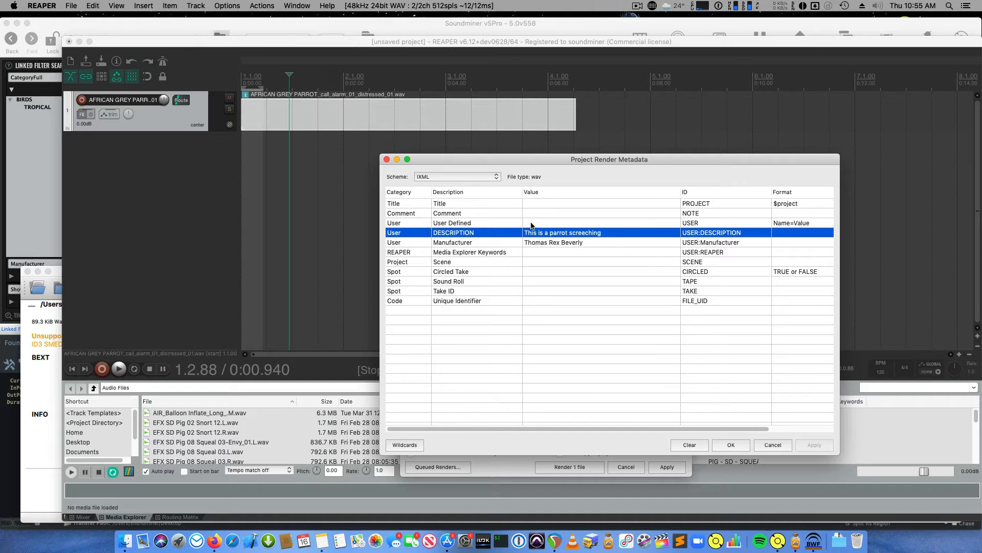
double_click(590, 225)
type("Microphone=Sanken C")
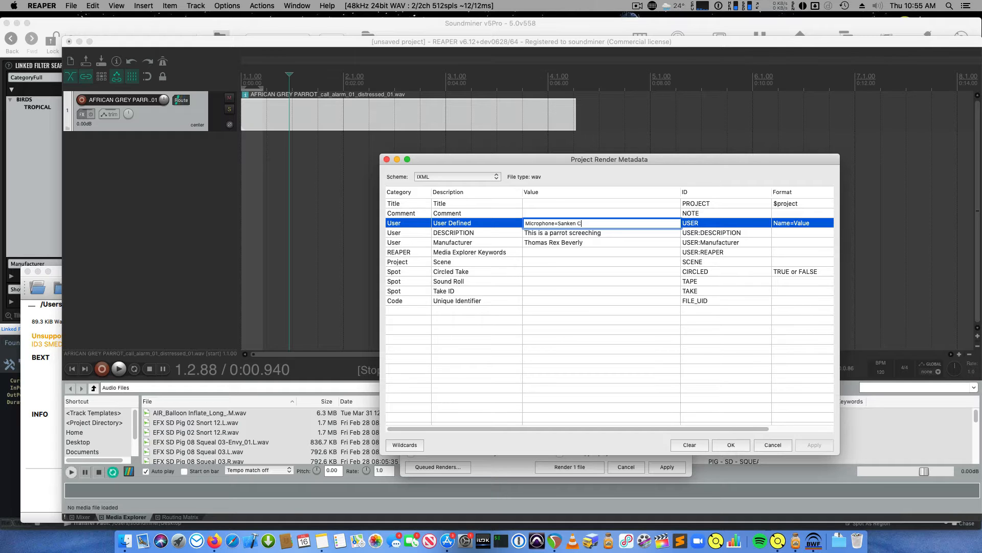
type("100")
key("Return")
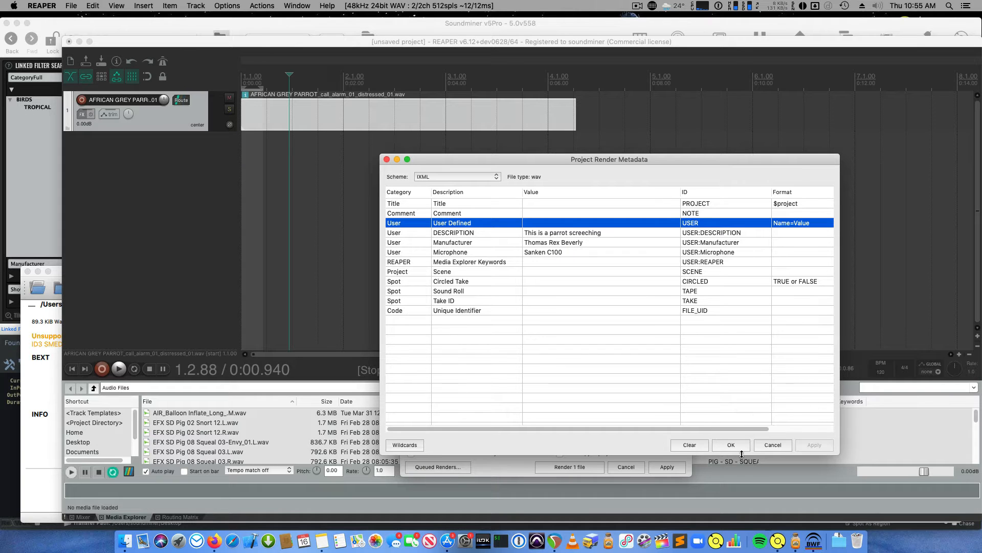
left_click(738, 449)
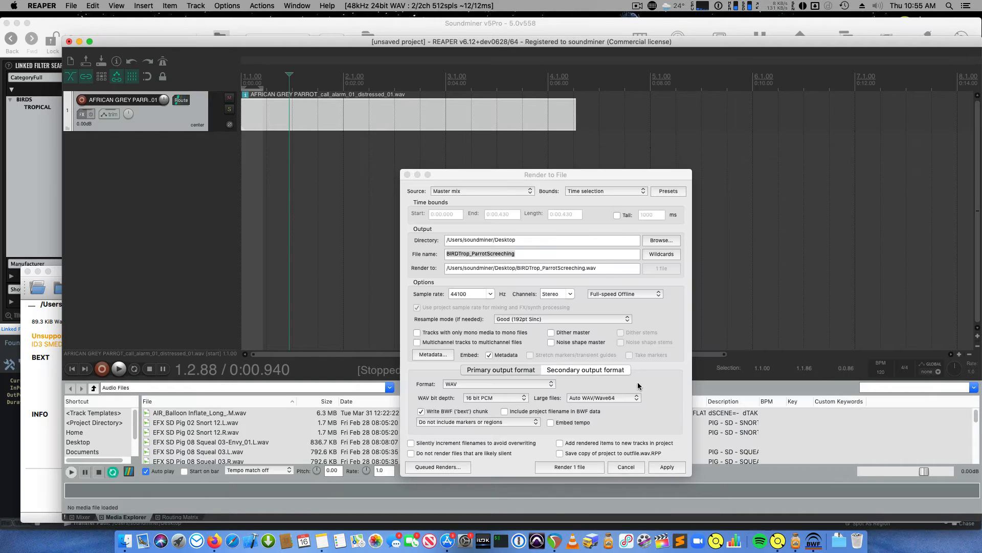
- Apply the render settings, render over the existing BIRDTrop_ParrotScreeching.wav, and reveal the output file in Finder
left_click(665, 467)
left_click(583, 466)
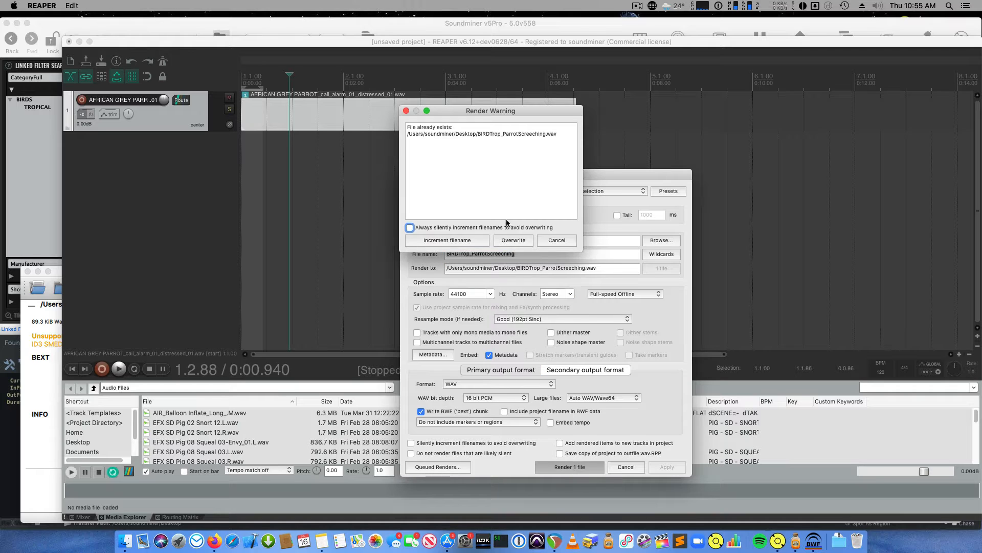
left_click(516, 243)
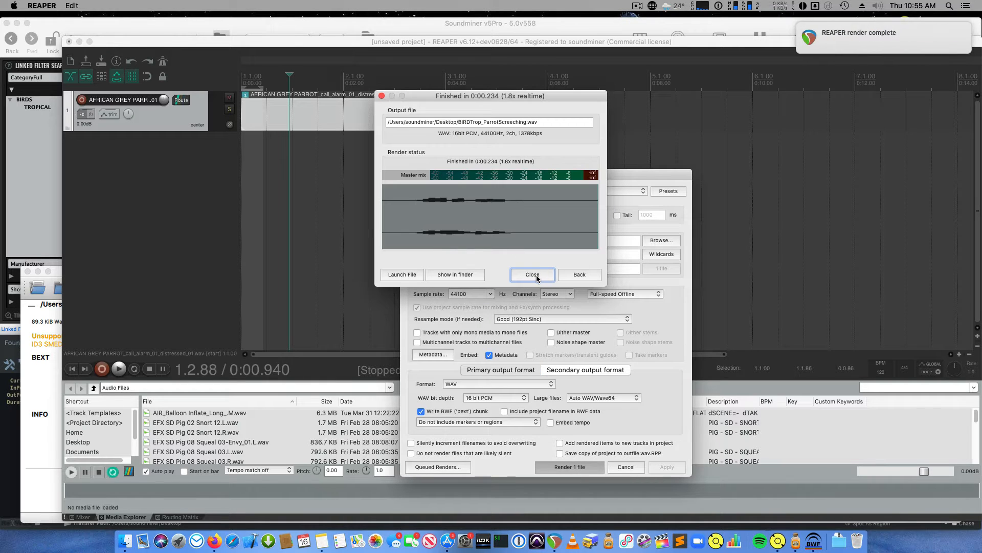
left_click(468, 274)
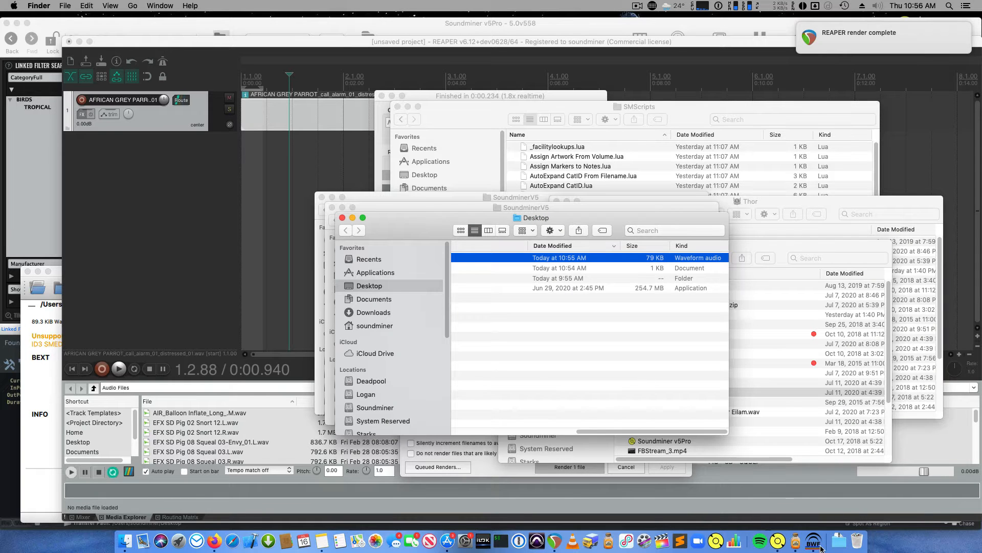
- Restart BWF MetaEdit with an empty file list and load the newly rendered BIRDTrop_ParrotScreeching.wav from the Desktop
left_click(819, 545)
key("super+q")
left_click(463, 275)
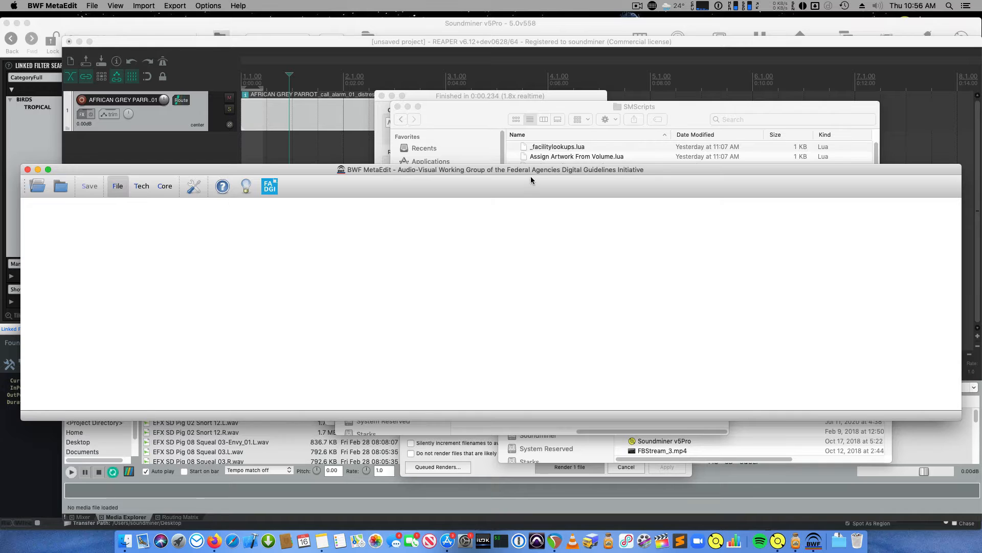
left_click_drag(532, 180, 292, 375)
left_click(504, 219)
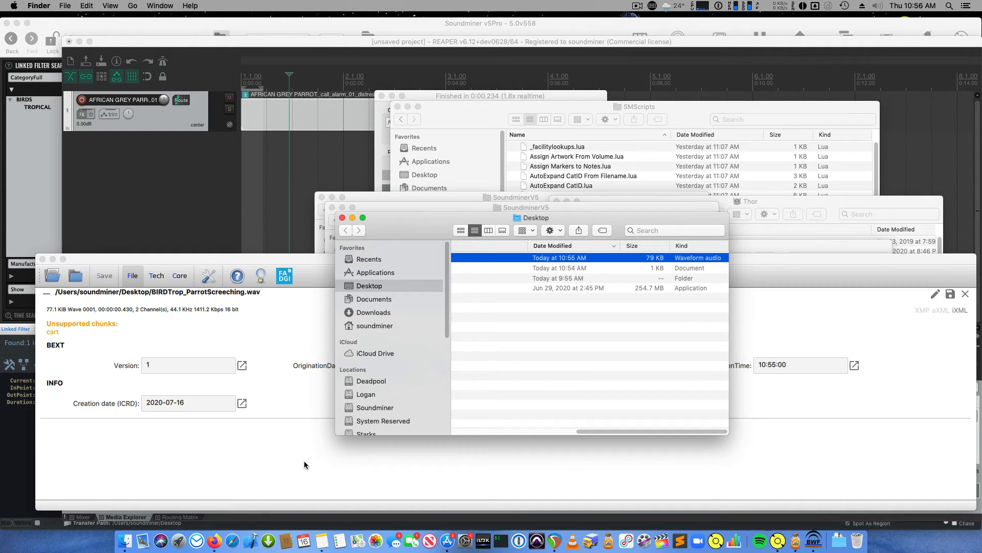
left_click(305, 465)
- Examine the USER fields in the rendered file's iXML chunk, and close it
left_click(960, 310)
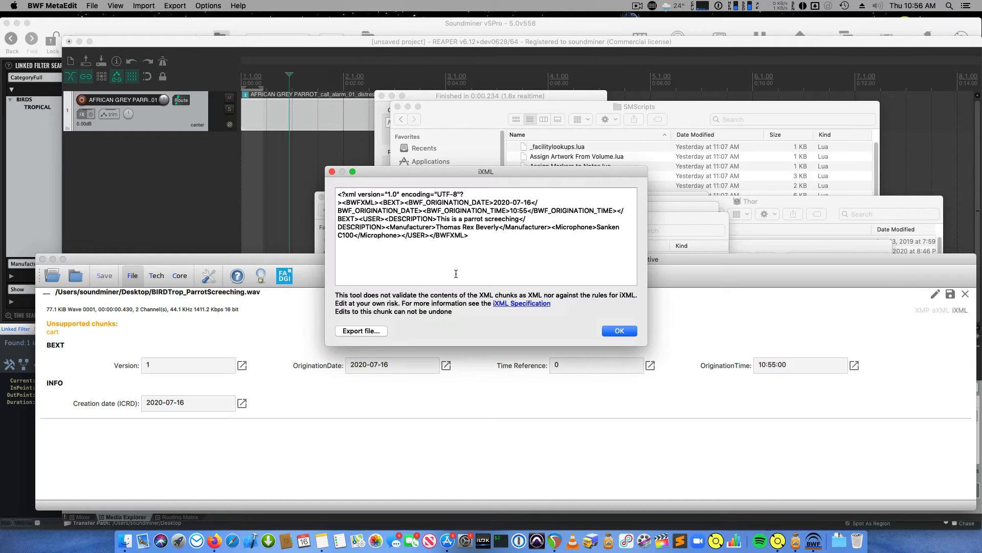
left_click_drag(352, 215, 365, 233)
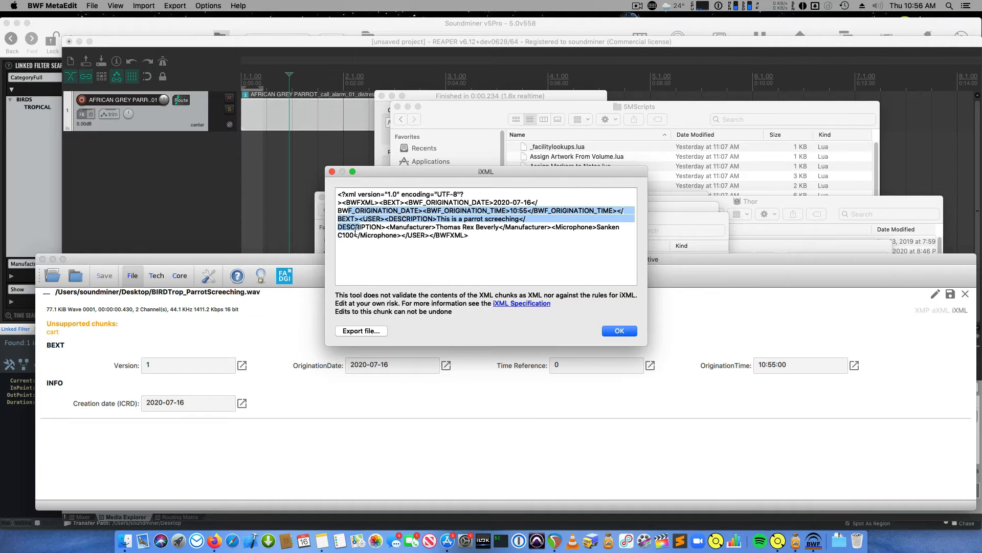
left_click(365, 231)
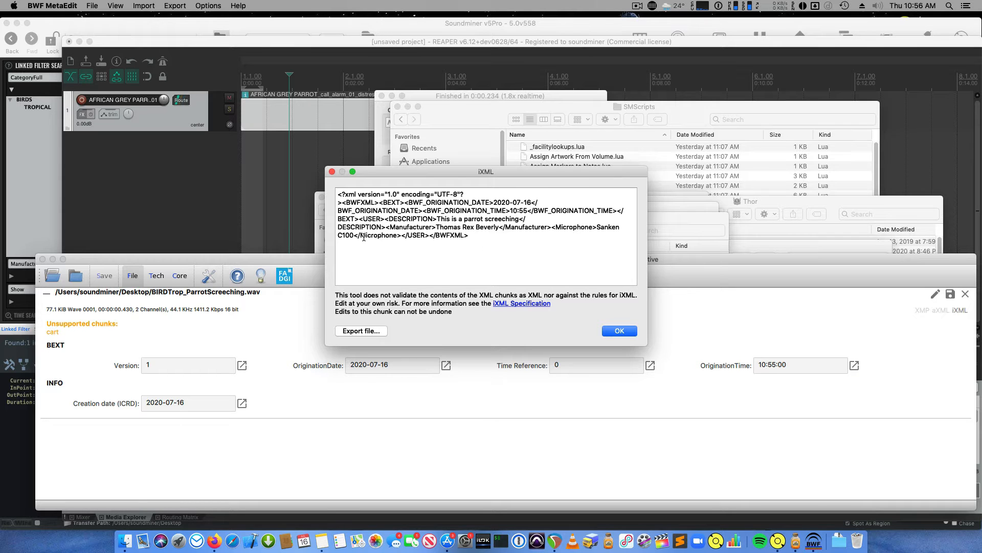
left_click(619, 331)
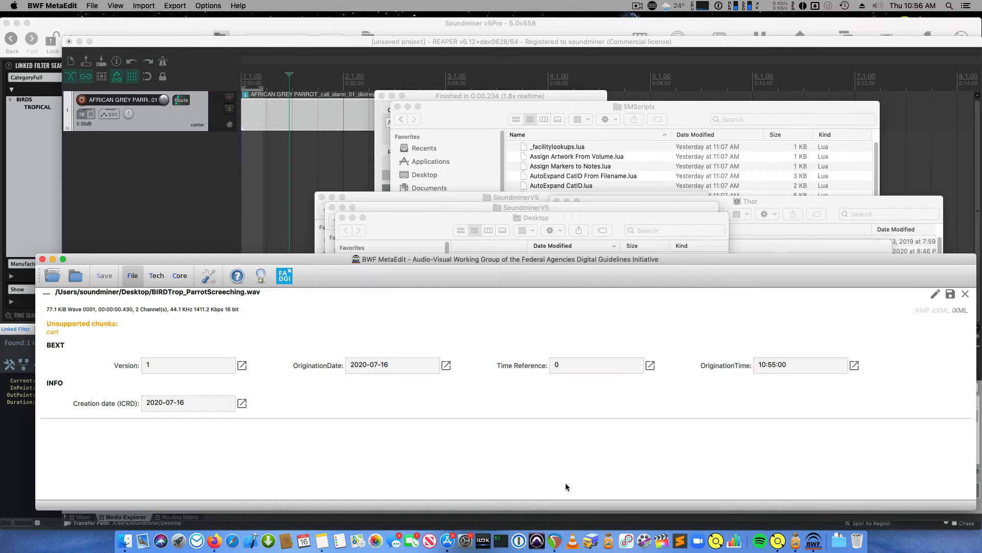
- Switch to Soundminer and add the rendered BIRDTrop_ParrotScreeching.wav from the Desktop to the RAM DB database
left_click(762, 541)
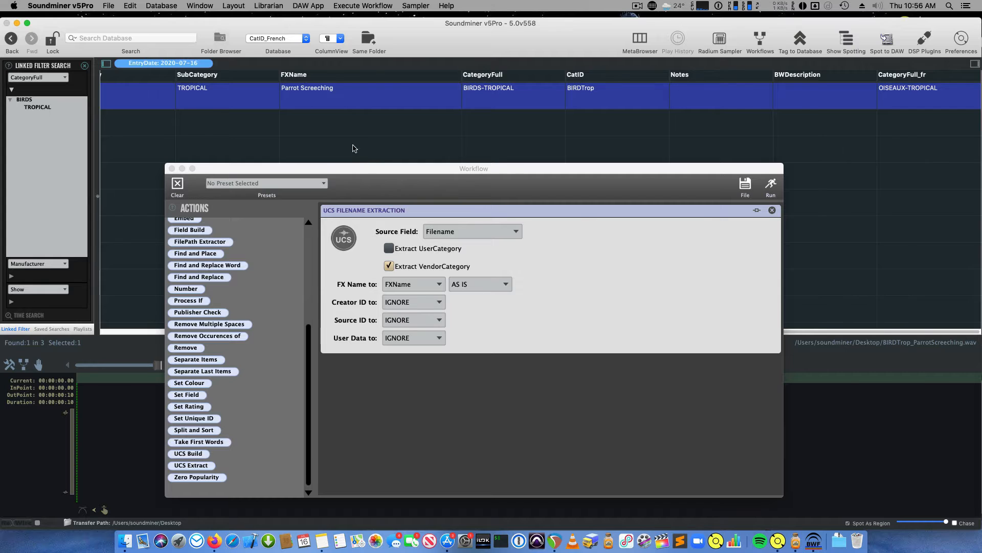
key("super+Tab")
left_click(388, 296)
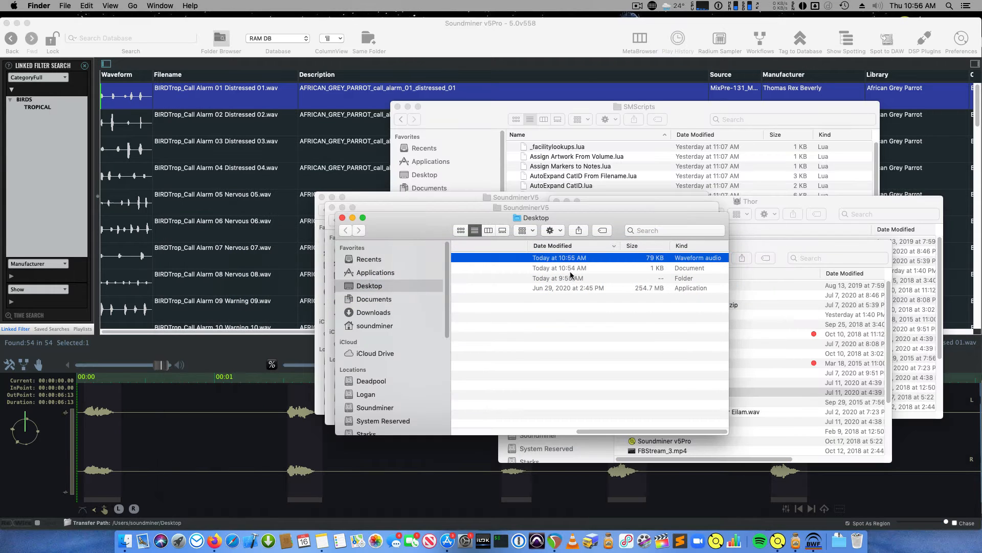
left_click_drag(570, 261, 305, 103)
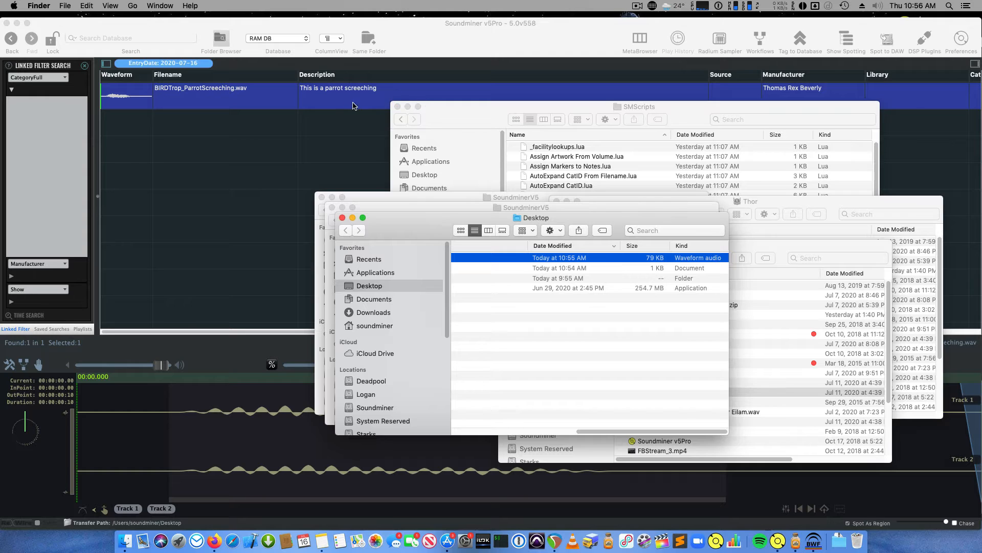
left_click(330, 105)
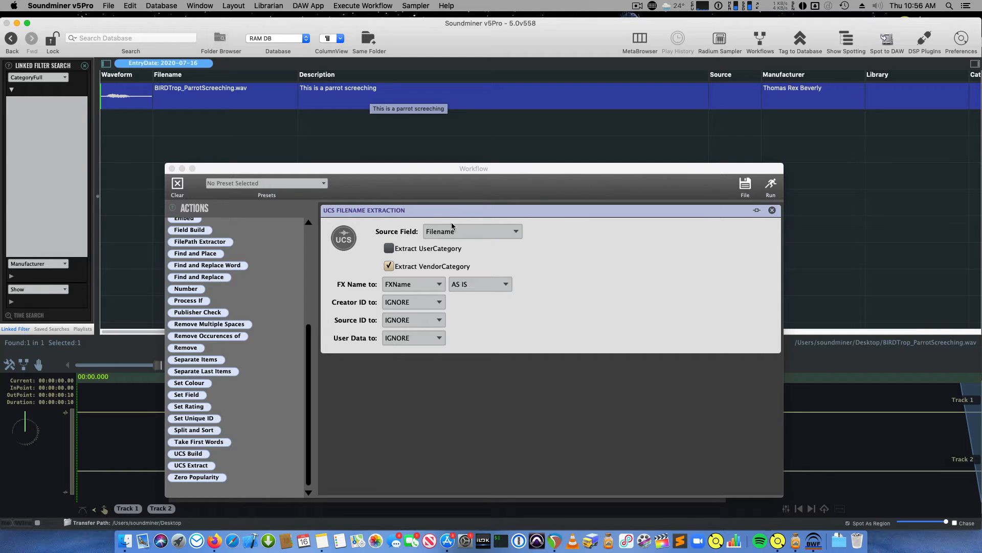
- Switch Soundminer to the Parrot database, and open the African_Grey_Parrot_v1 copy folder on the Thor drive in Finder
left_click(287, 38)
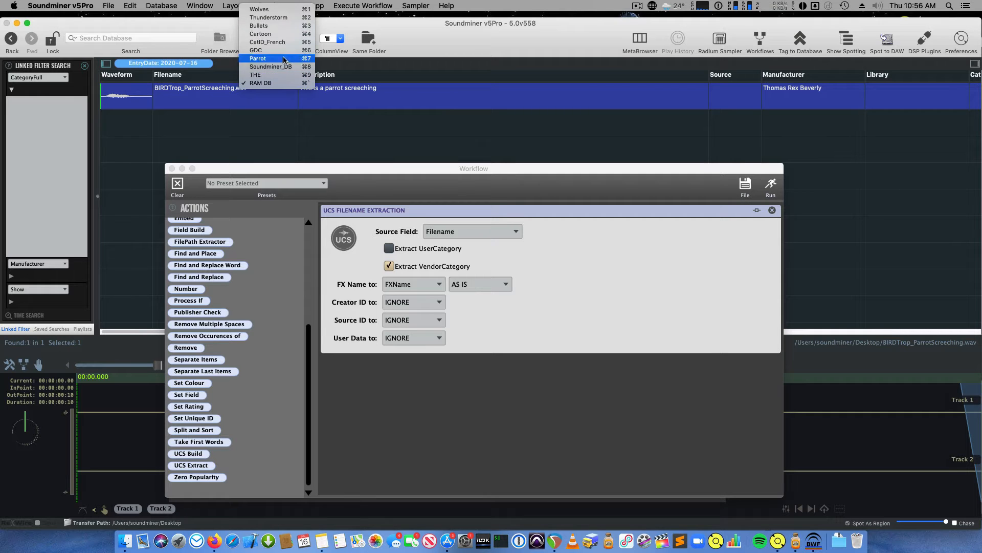
left_click(261, 62)
left_click(122, 539)
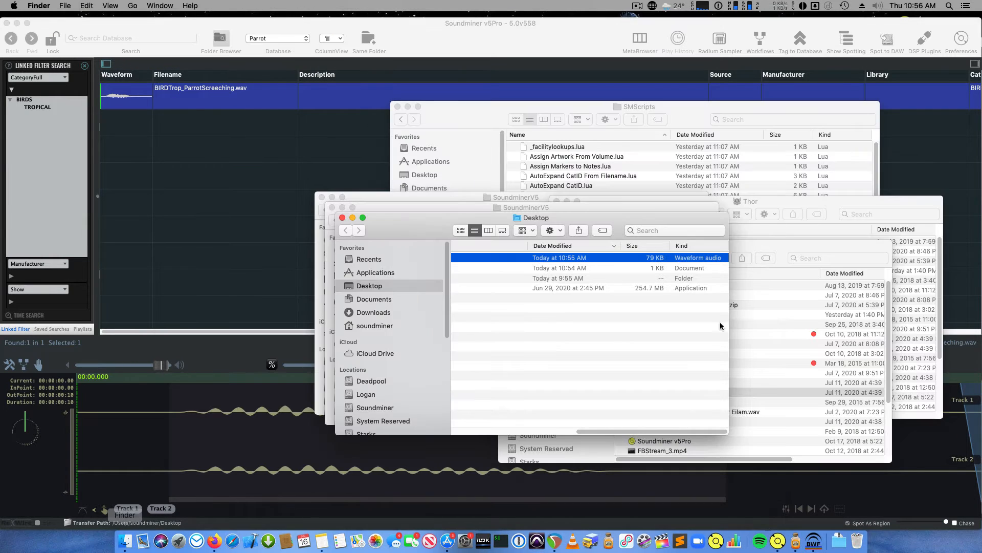
left_click(788, 355)
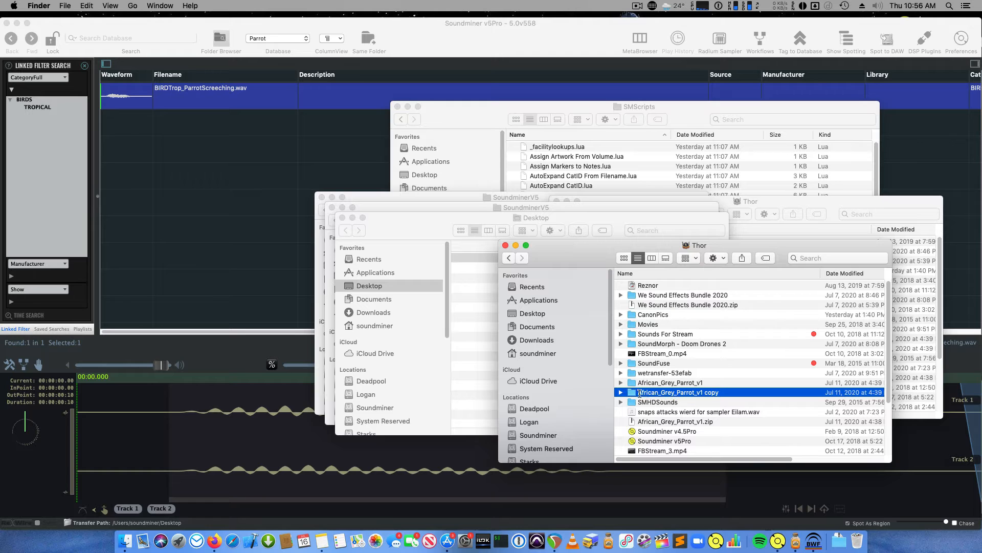
double_click(639, 394)
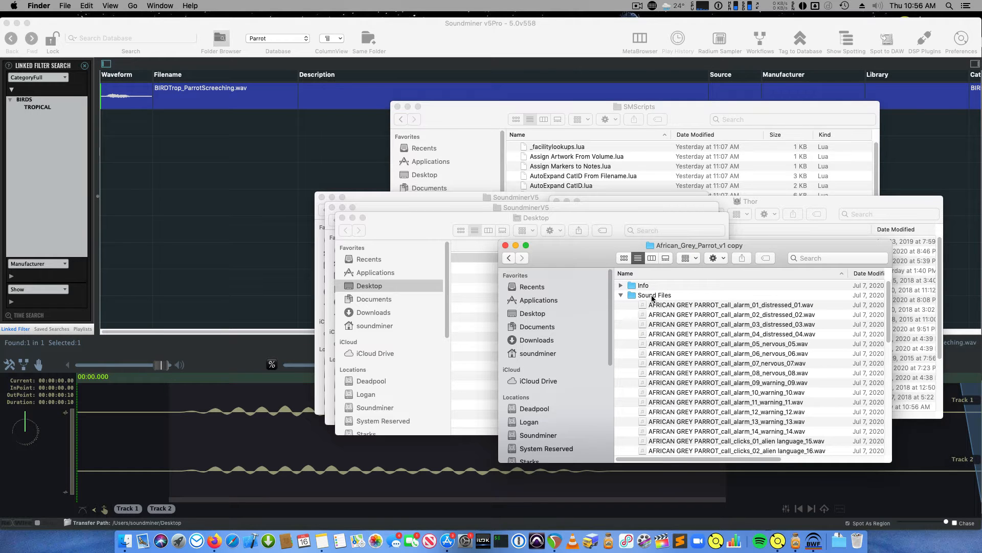
- Remove all records from the Parrot database and delete the UCS Filename Extraction action from the workflow
left_click(295, 109)
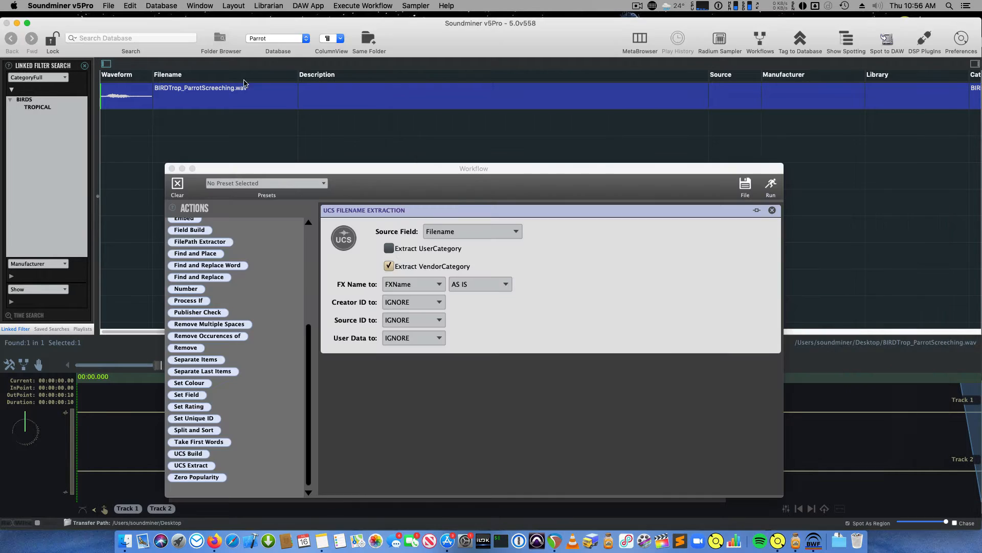
left_click(148, 5)
left_click(189, 60)
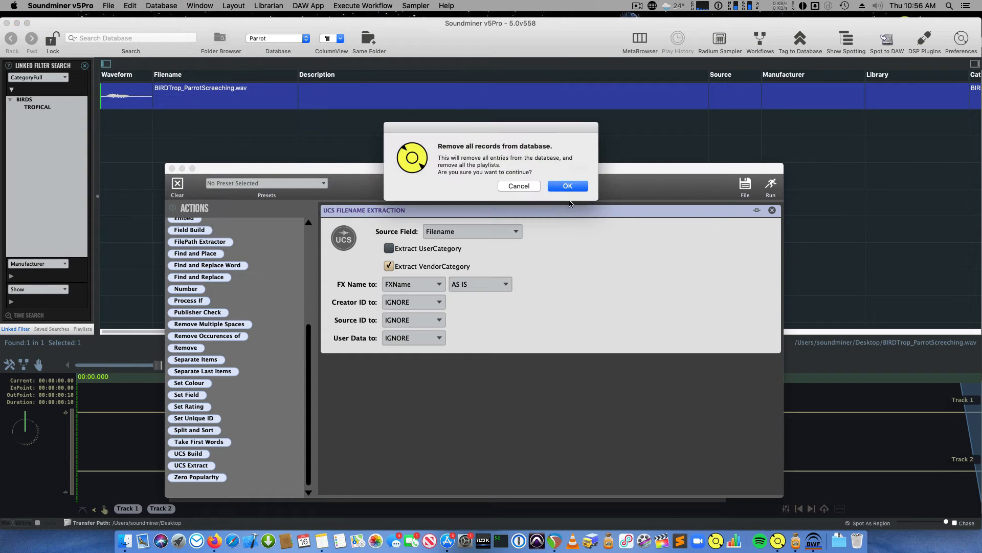
left_click(566, 185)
left_click(772, 210)
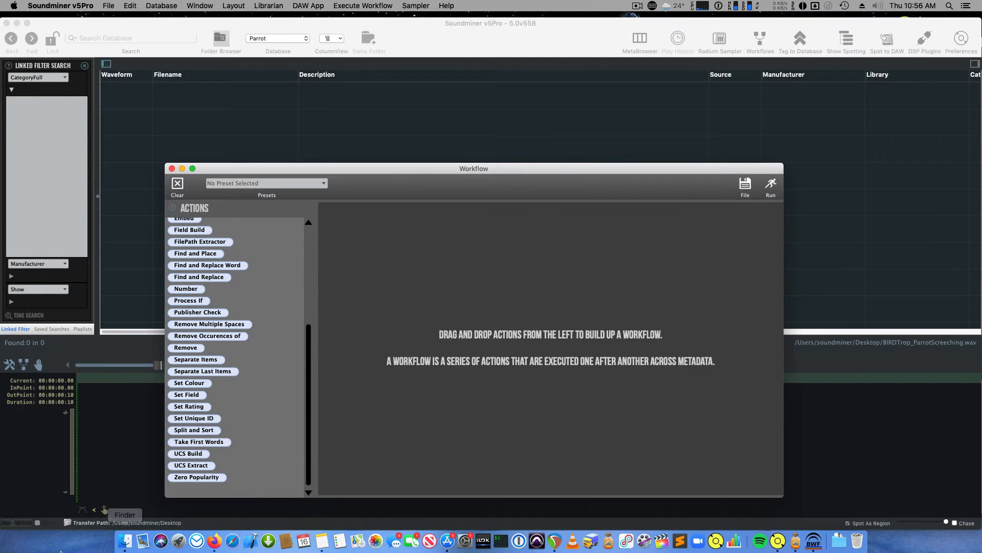
- Add the Sound Files folder from Finder to the Parrot database, and check the records' category and CatID fields
left_click(125, 540)
left_click_drag(645, 295, 279, 164)
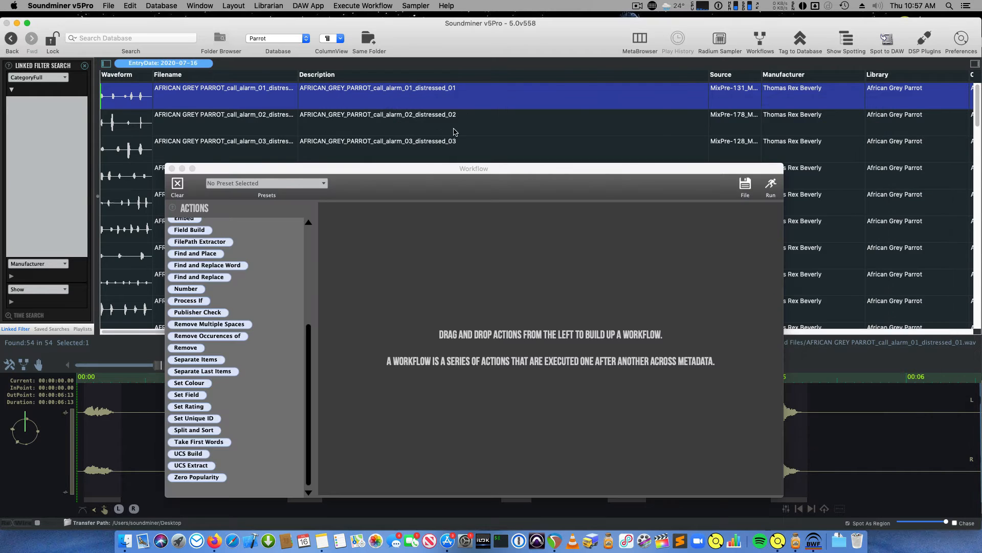
scroll(453, 126, "right", 10)
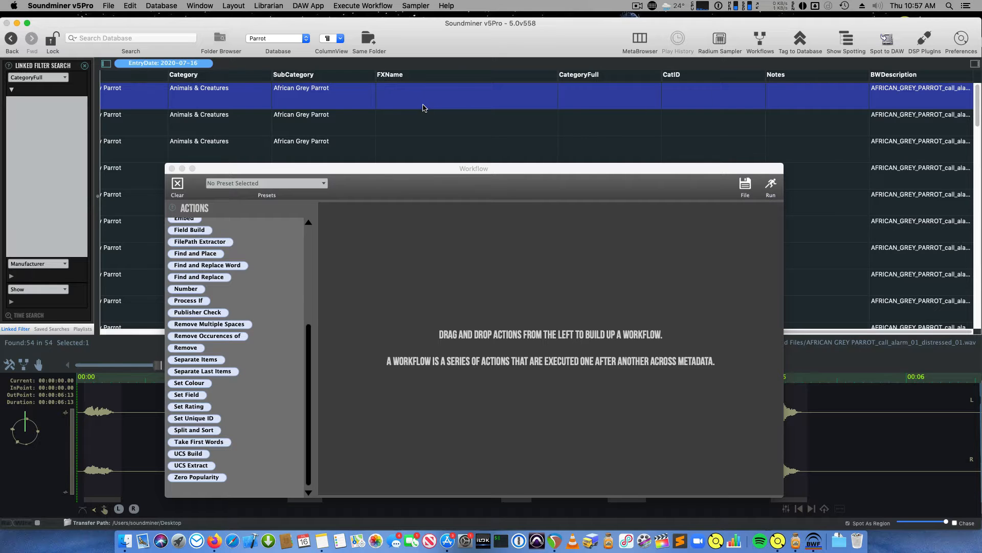
scroll(404, 133, "left", 6)
scroll(404, 112, "right", 8)
- Examine the CategoryFull Assign and CatID Assign choices available for the first parrot record, including the BIRDS subcategories
left_click(337, 39)
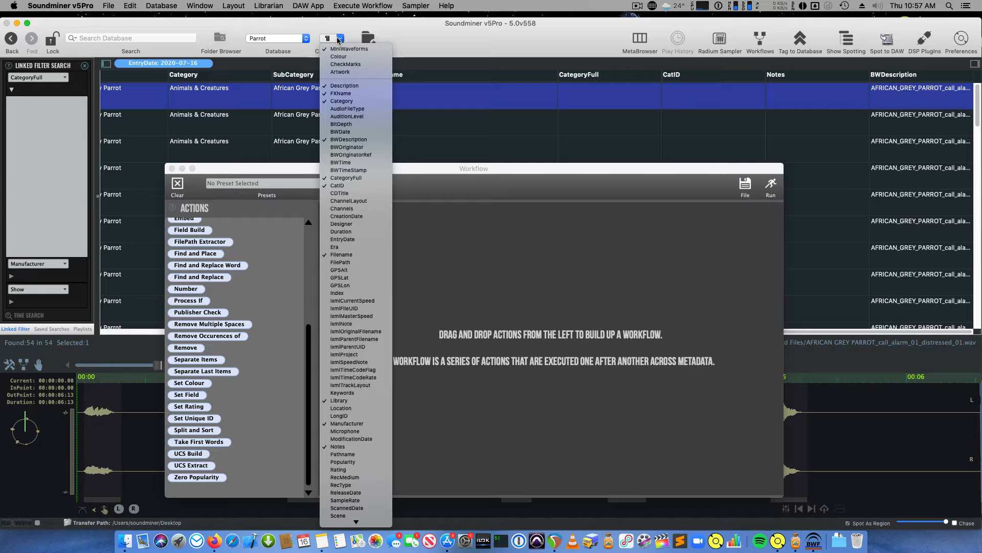
left_click(338, 40)
right_click(779, 99)
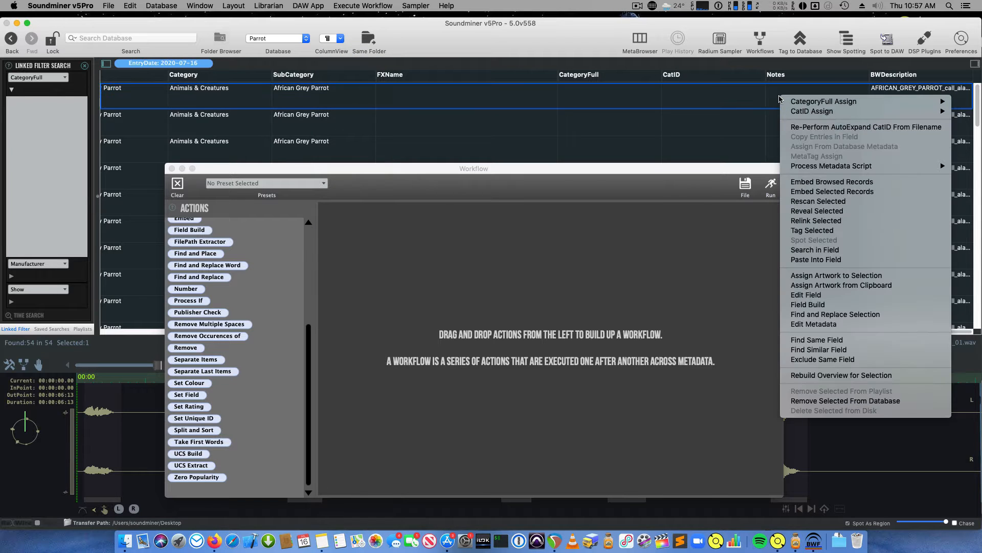
mouse_move(806, 106)
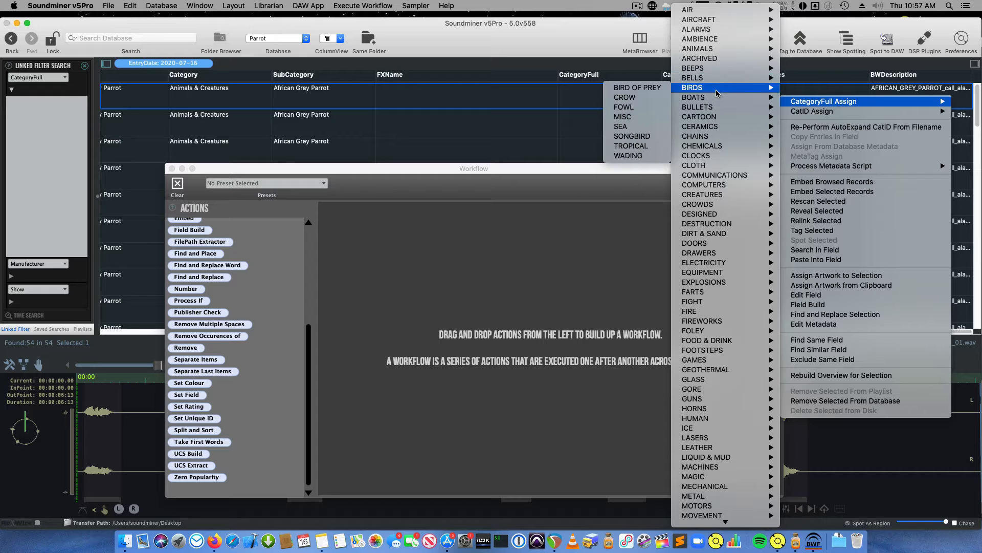
left_click(575, 132)
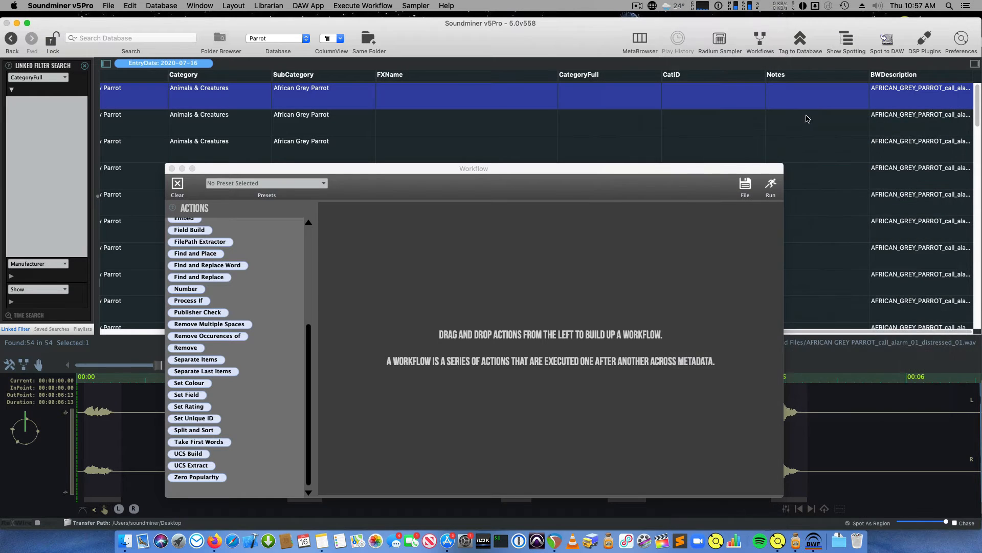
right_click(795, 101)
mouse_move(827, 112)
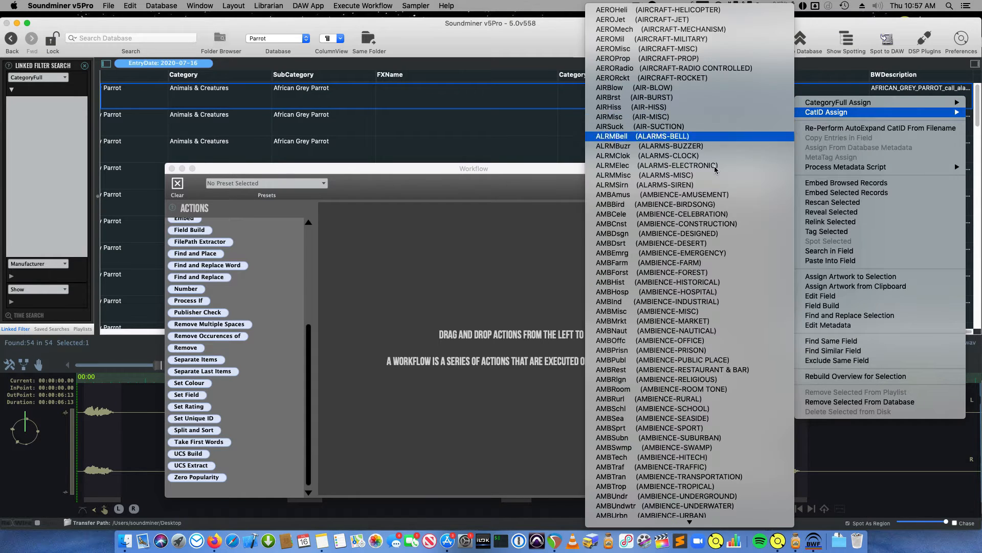
scroll(666, 358, "down", 2)
left_click(449, 147)
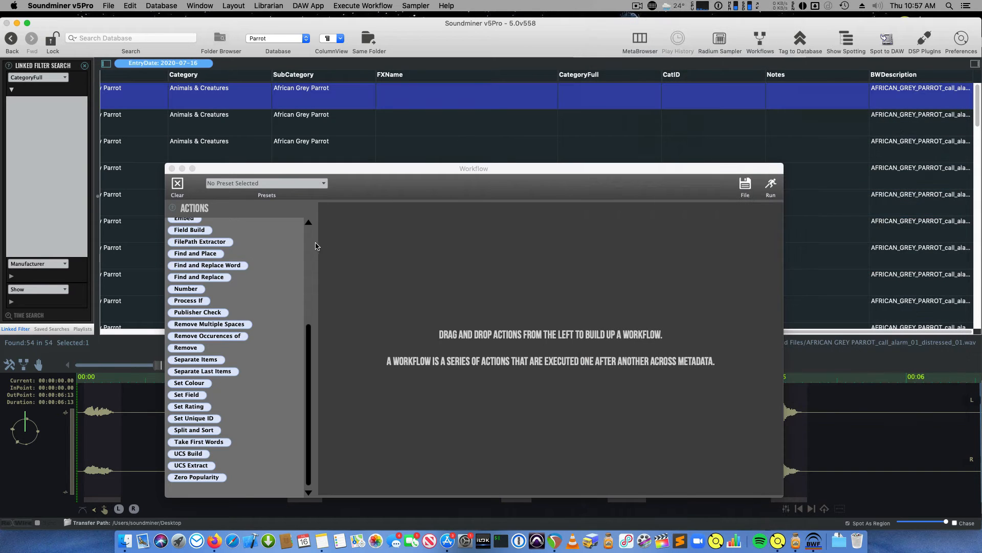
- Add an Assign Cats action to the workflow, set its choice to BIRDS/TROPICAL, and run it on all Parrot records
left_click(310, 242)
left_click_drag(206, 265, 419, 224)
left_click(418, 105)
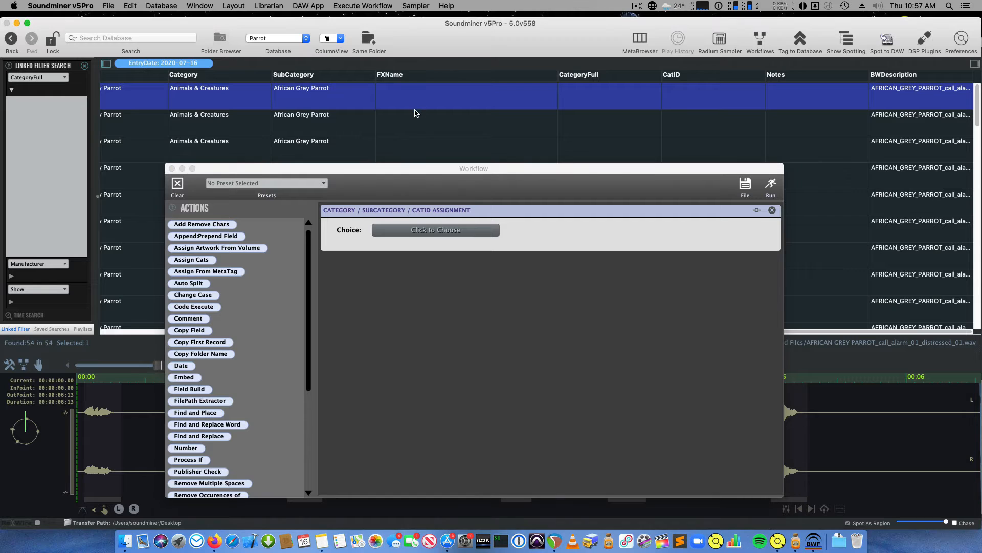
key("super+a")
left_click(422, 231)
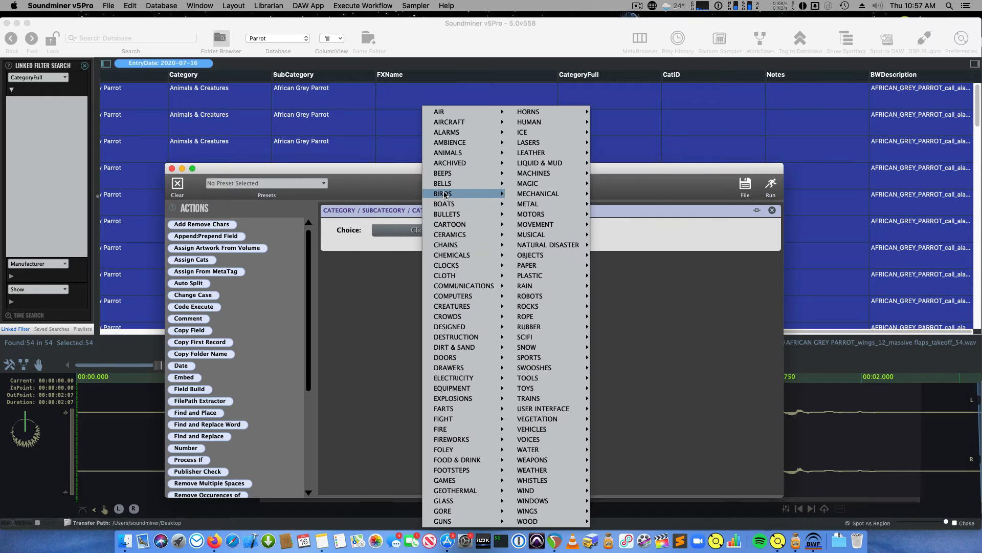
mouse_move(494, 193)
left_click(546, 255)
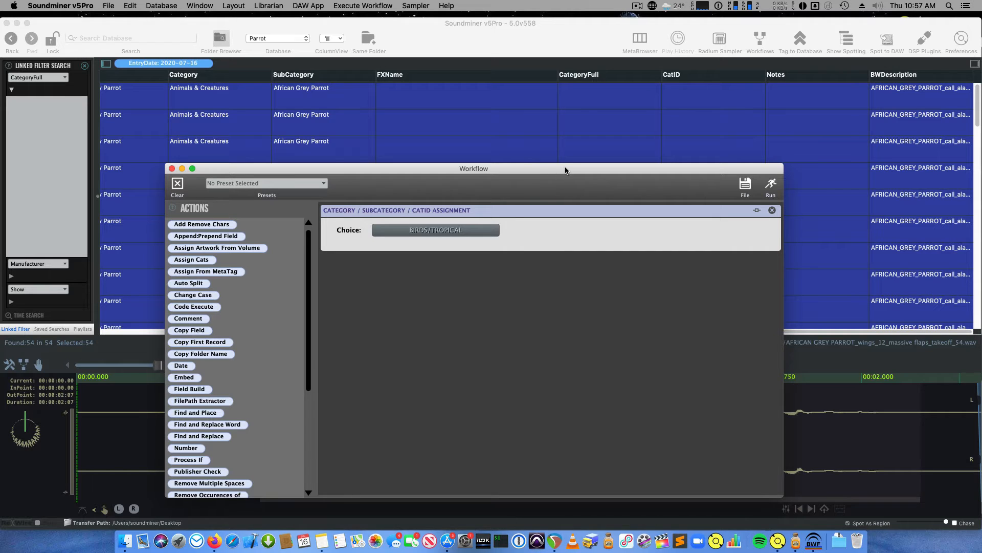
left_click(771, 184)
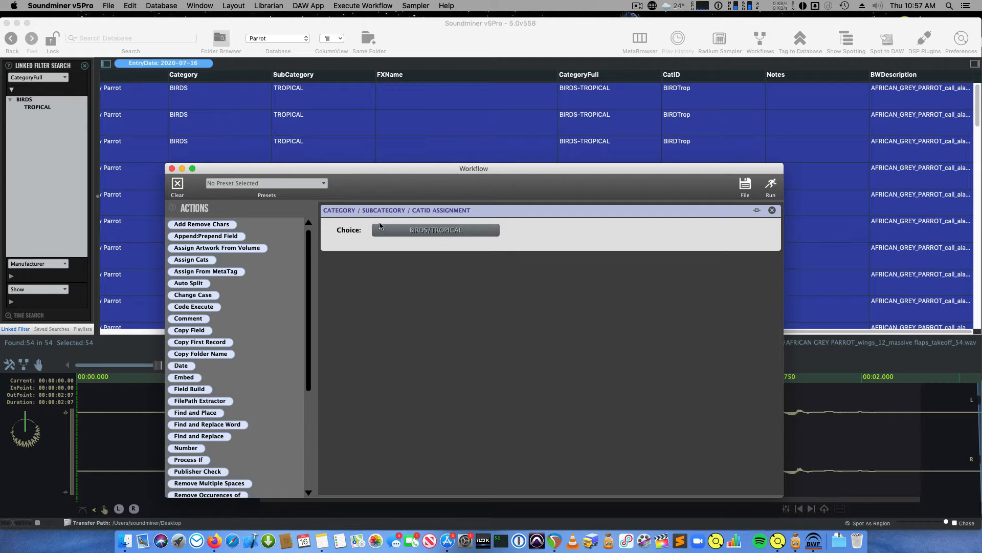
- Run the TRB workflow preset on all records to build FXName from Description without its first 20 characters or underscores, and review the fields
left_click(231, 186)
left_click(233, 193)
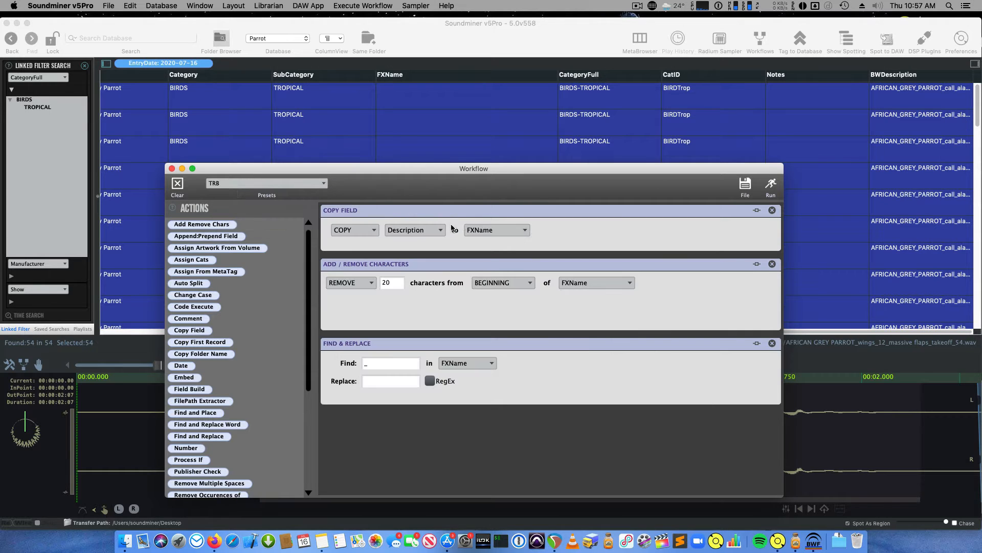
scroll(320, 137, "left", 15)
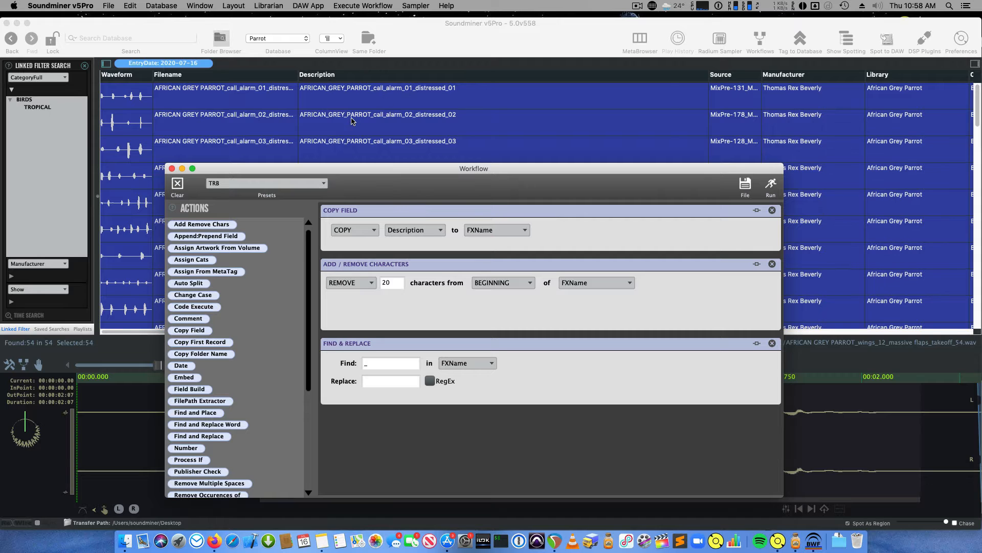
scroll(353, 120, "down", 3)
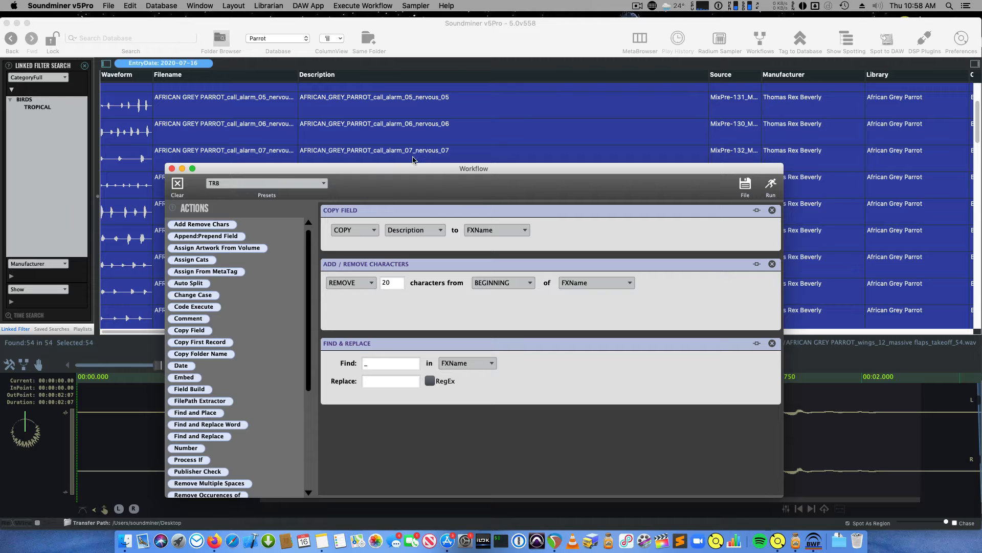
left_click(391, 382)
scroll(602, 148, "right", 10)
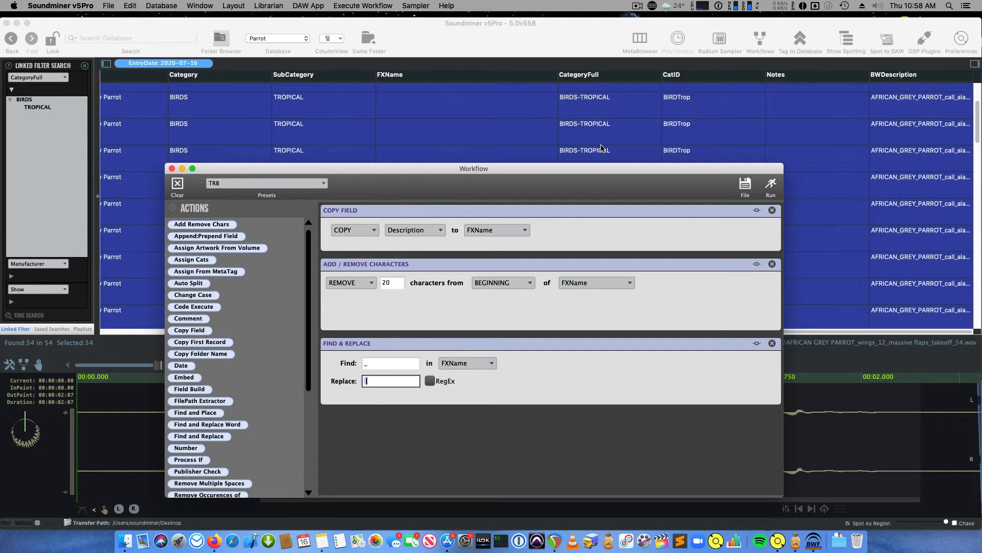
left_click(769, 186)
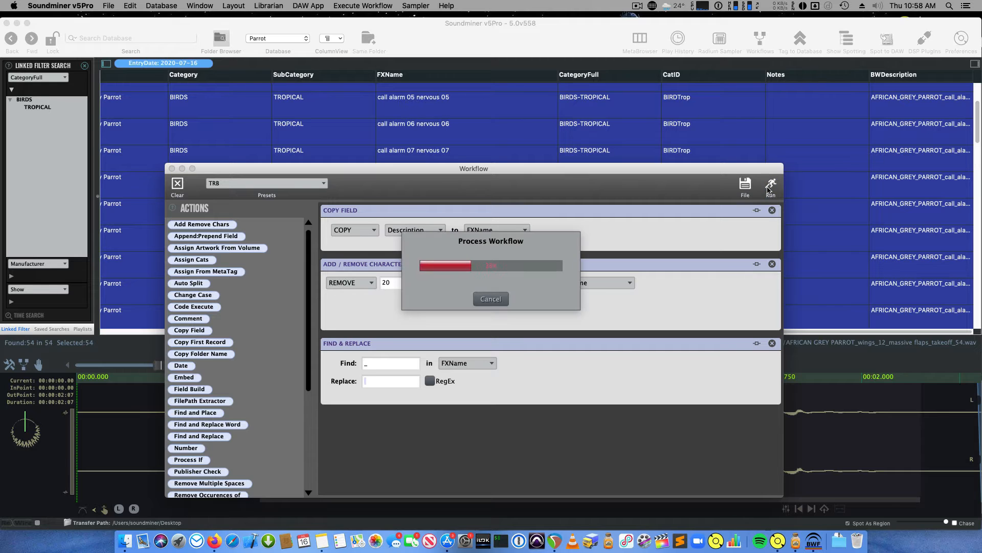
scroll(457, 129, "left", 10)
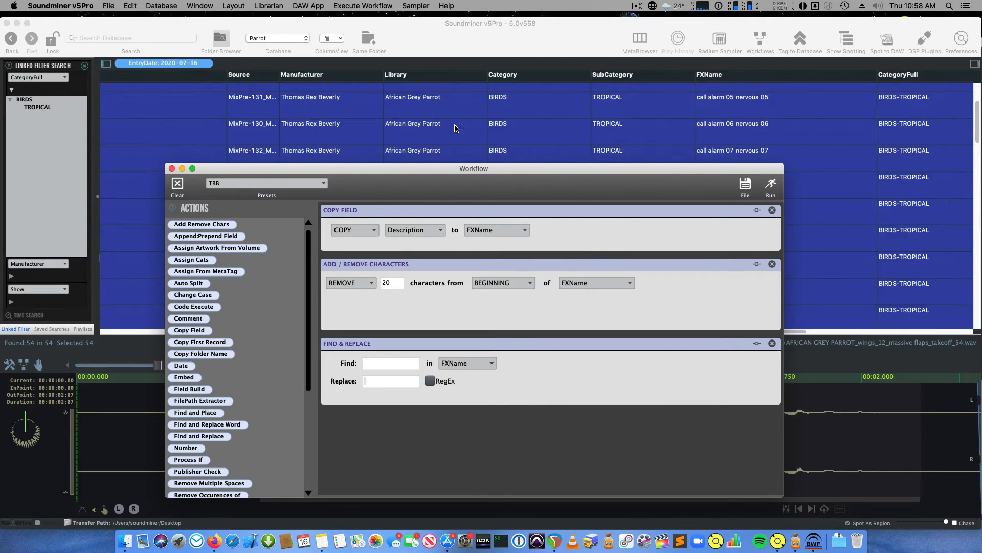
scroll(457, 128, "right", 6)
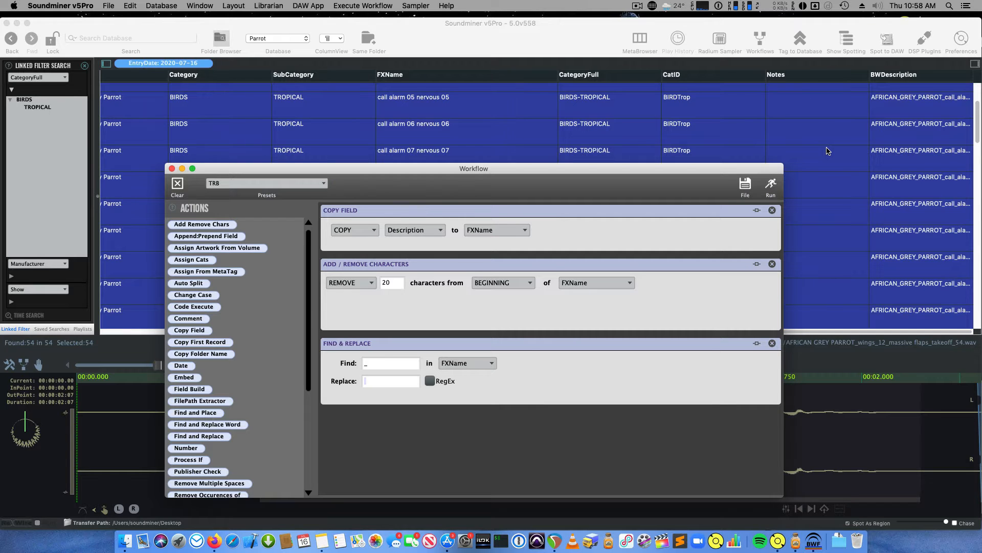
scroll(828, 150, "left", 10)
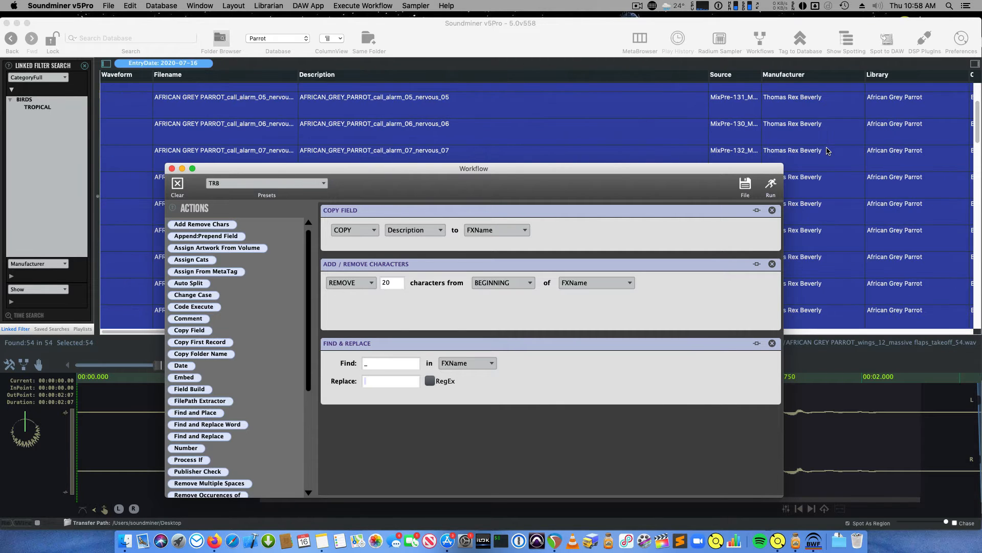
scroll(826, 152, "right", 4)
scroll(826, 152, "right", 5)
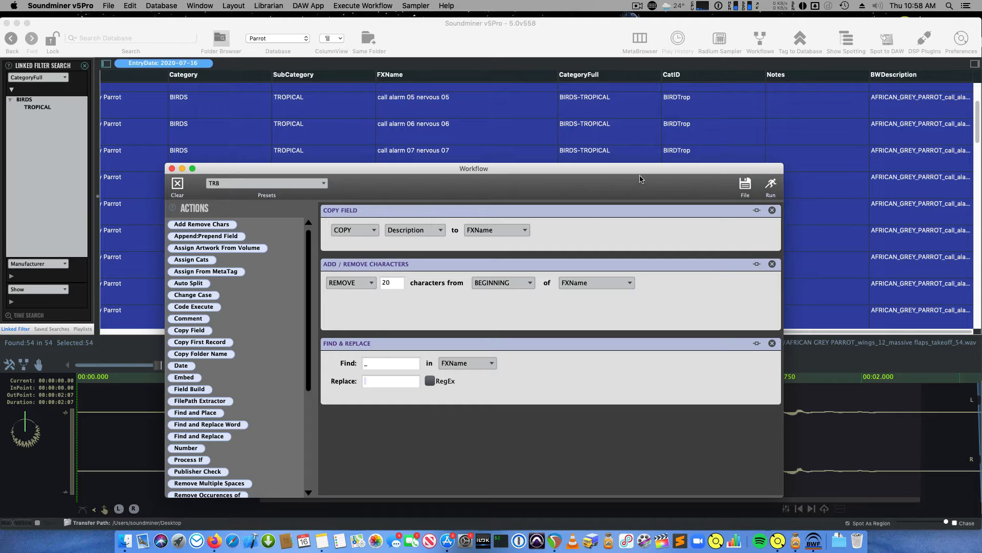
- Replace the workflow with a UCS Build action that excludes UserCategory and VendorCategory and writes to BWDescription
left_click(177, 185)
scroll(204, 409, "down", 8)
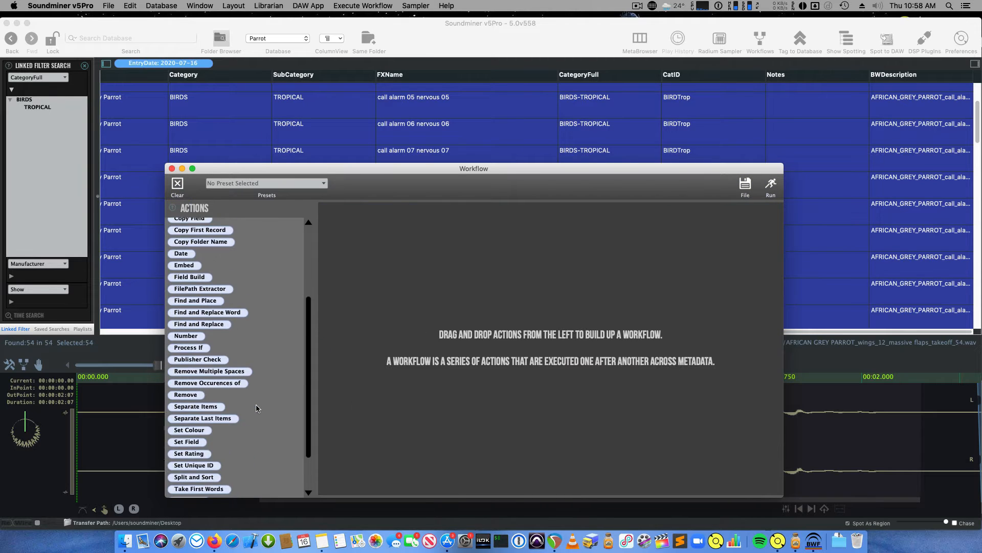
left_click_drag(187, 454, 424, 329)
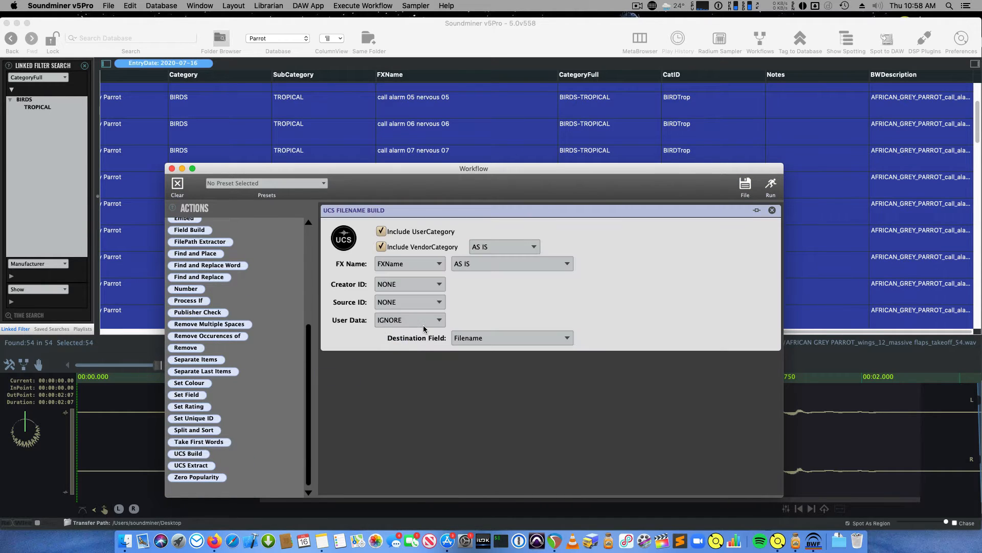
left_click(381, 231)
left_click(381, 246)
left_click(514, 339)
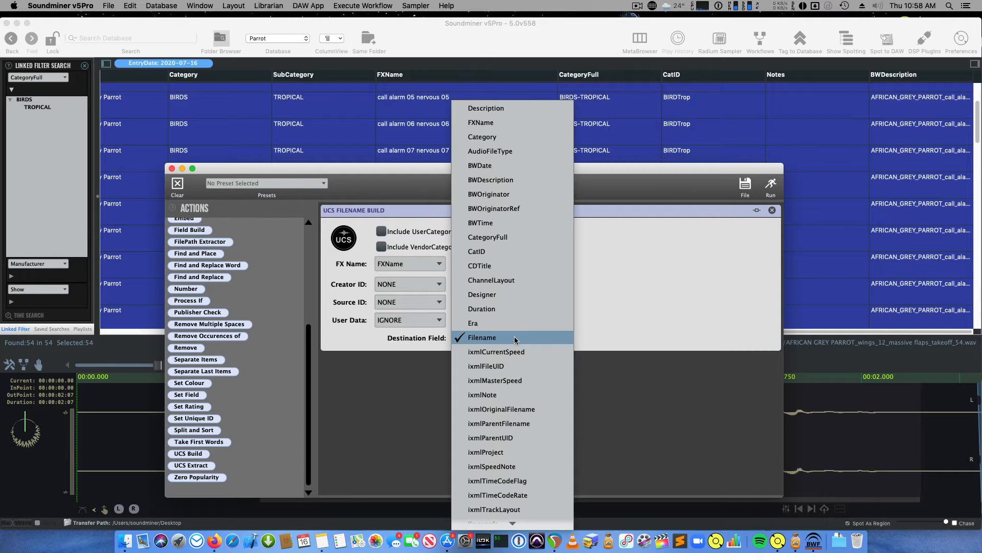
left_click(506, 179)
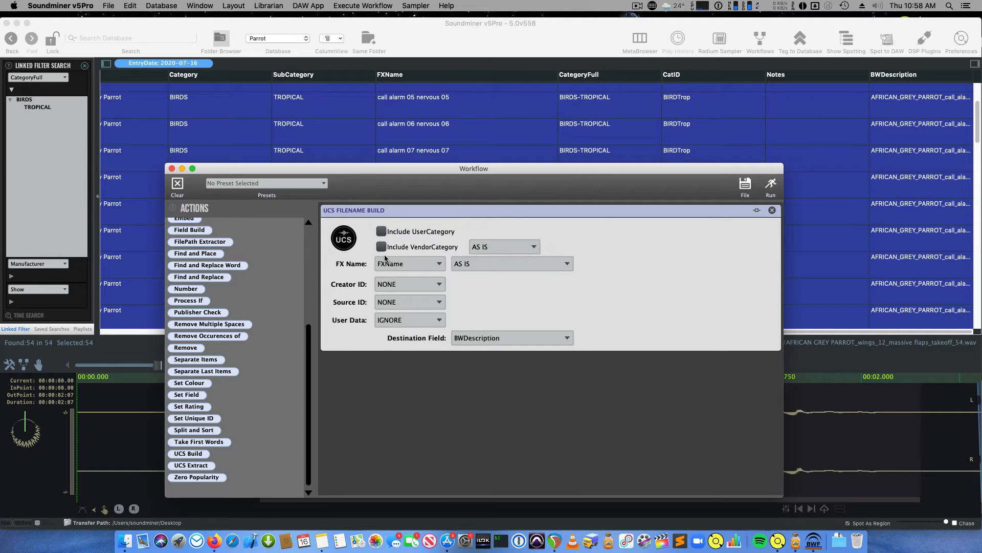
- Set the FX Name format to TITLECASE AND REMOVE SPACES and run the UCS build on all records
scroll(332, 119, "left", 5)
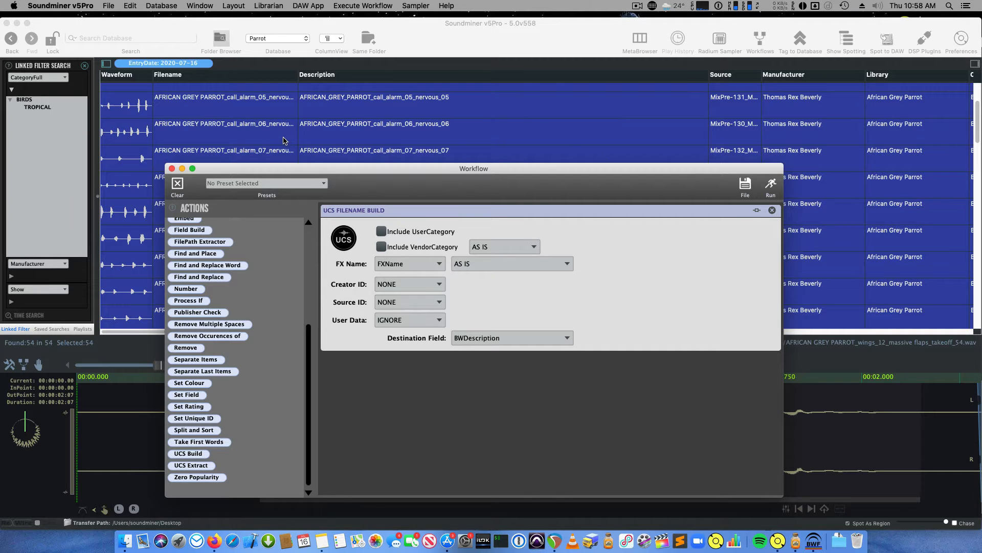
left_click(504, 263)
left_click(526, 293)
left_click(519, 264)
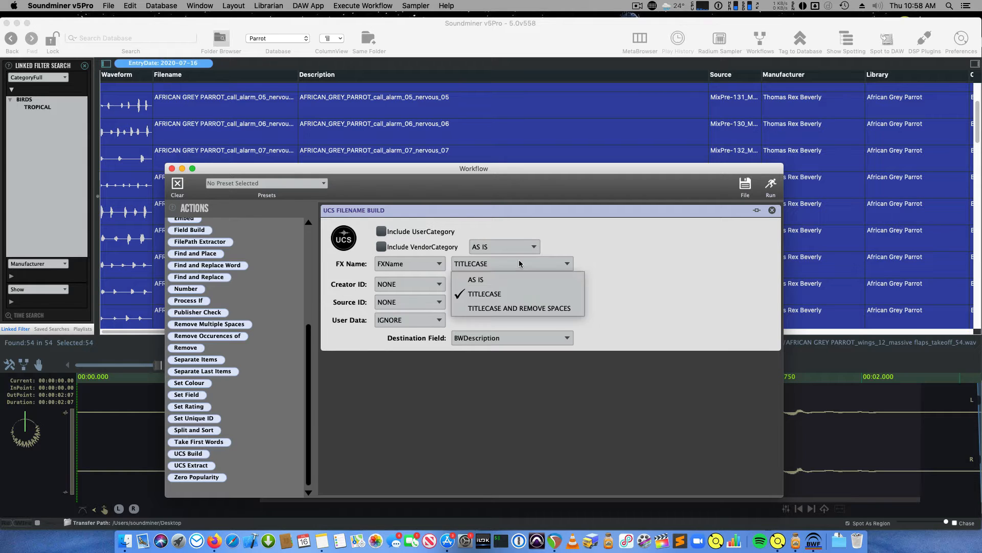
left_click(512, 308)
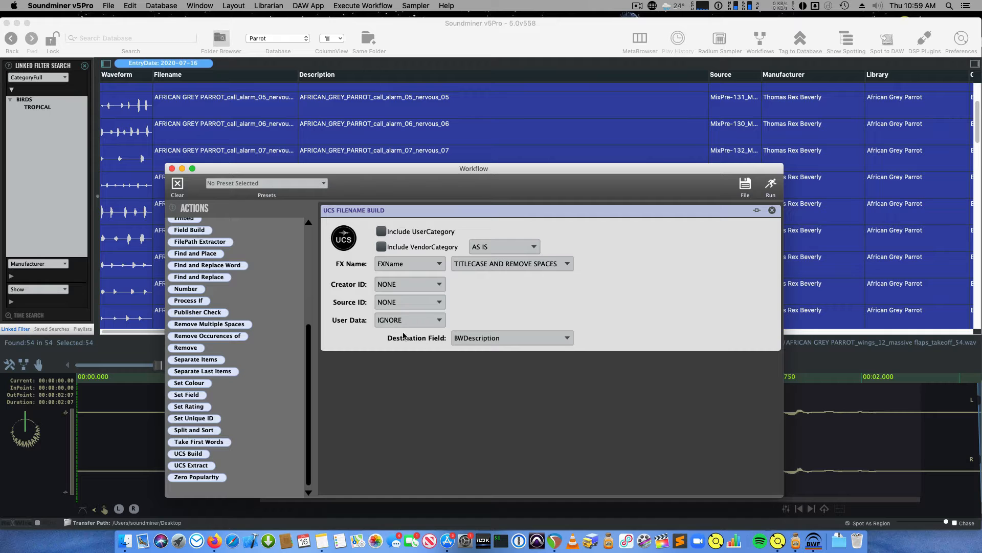
scroll(563, 141, "right", 10)
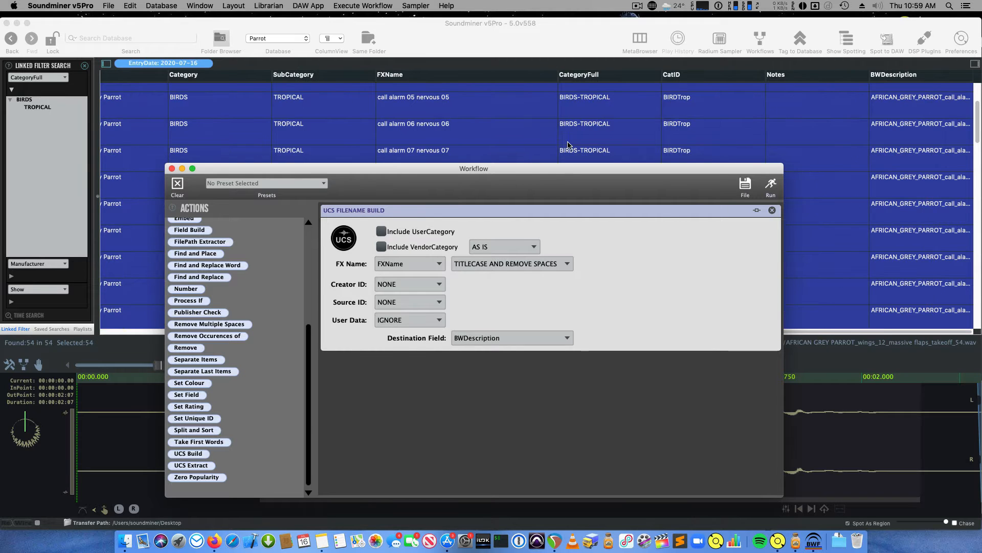
left_click(770, 186)
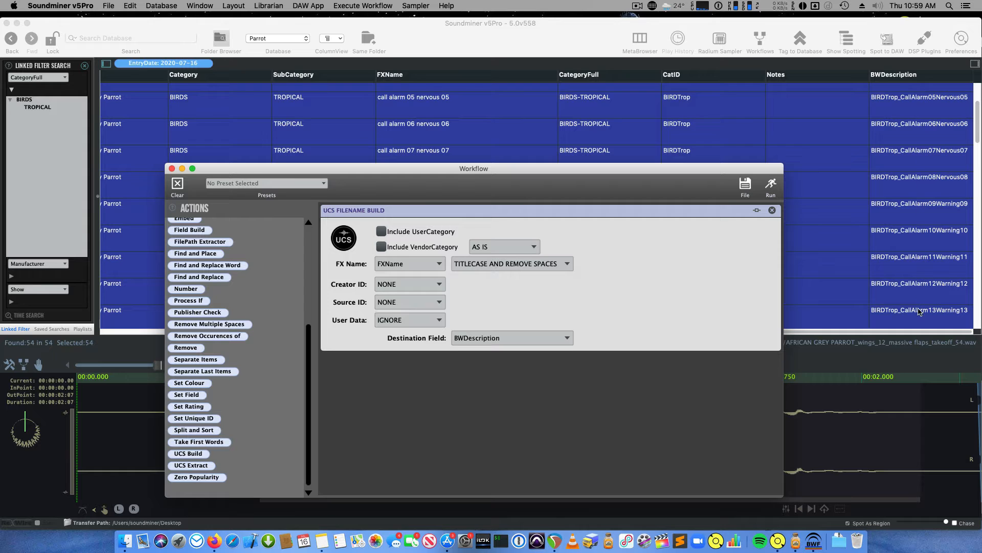
- Change the FX Name format to TITLECASE and rerun the UCS build into BWDescription
left_click(557, 264)
left_click(542, 292)
left_click(769, 187)
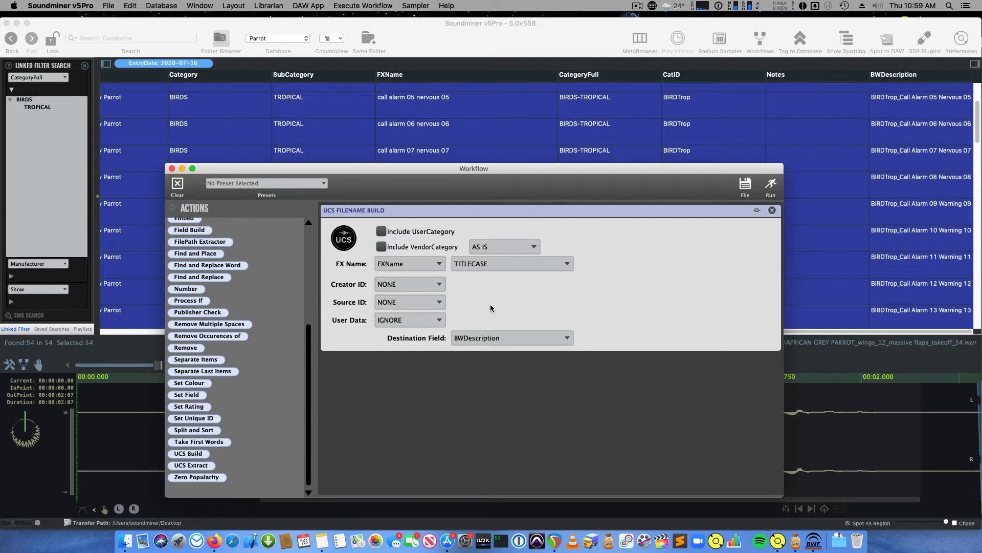
- Run the UCS build on all records with Filename as the destination field, and reveal the Call Alarm 06 file in Finder
left_click(511, 338)
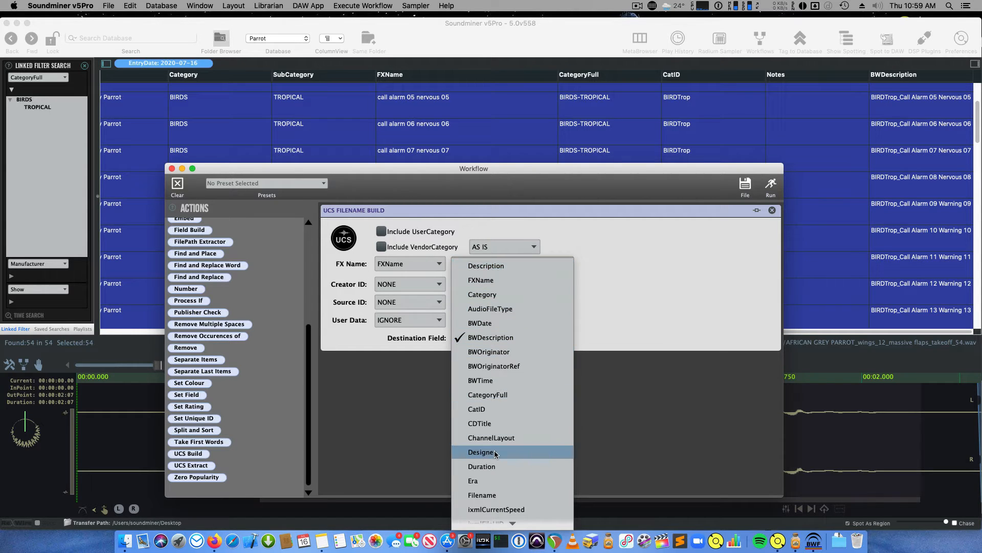
scroll(489, 507, "down", 3)
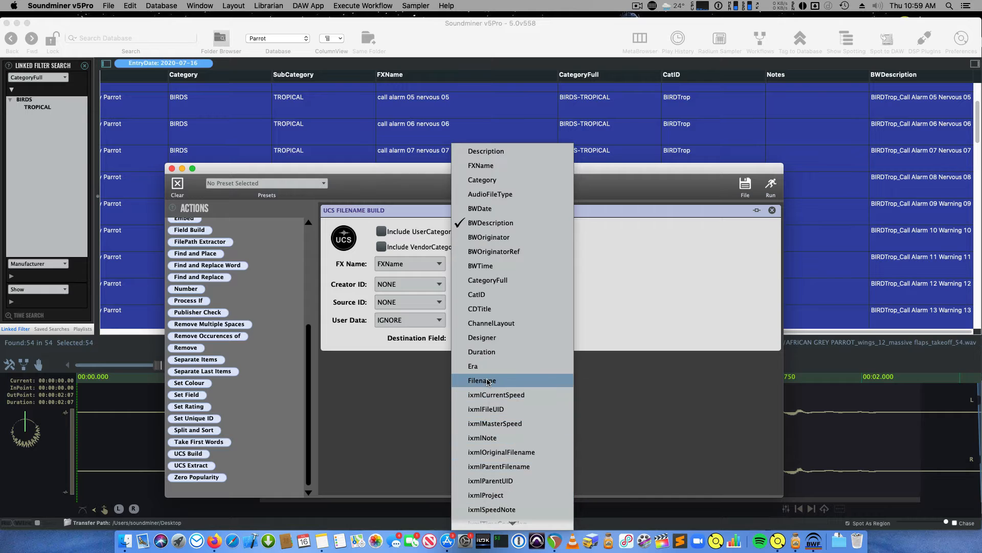
left_click(487, 380)
scroll(272, 108, "left", 5)
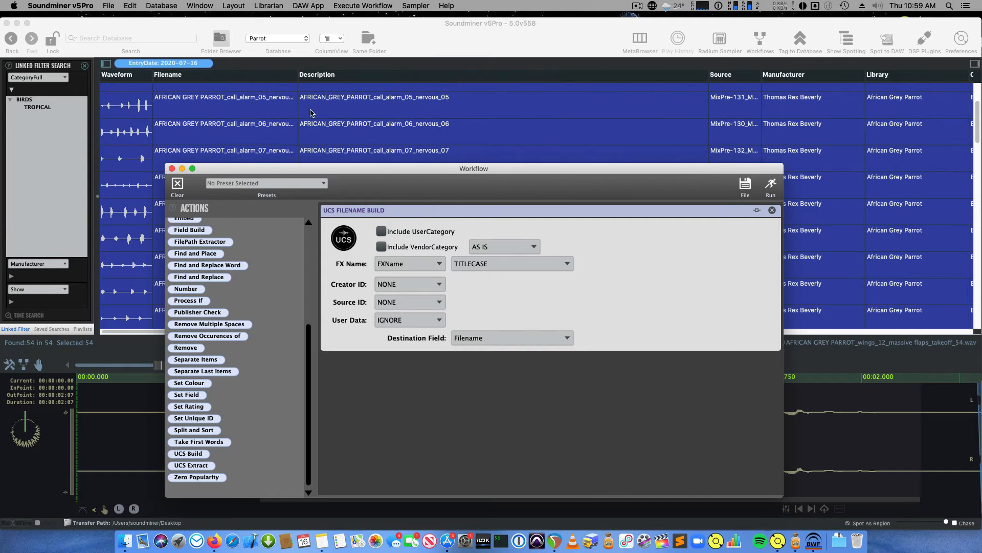
left_click(770, 185)
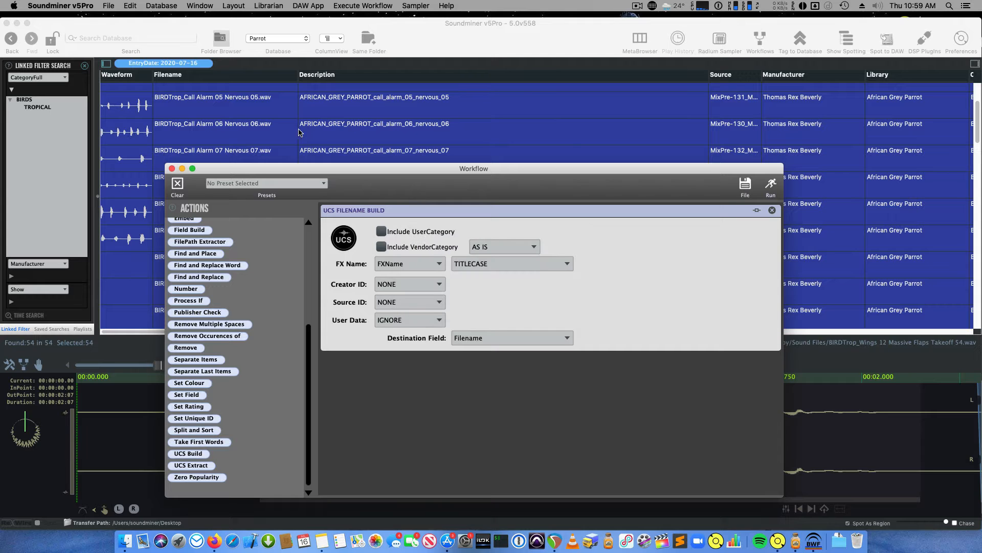
left_click(279, 131)
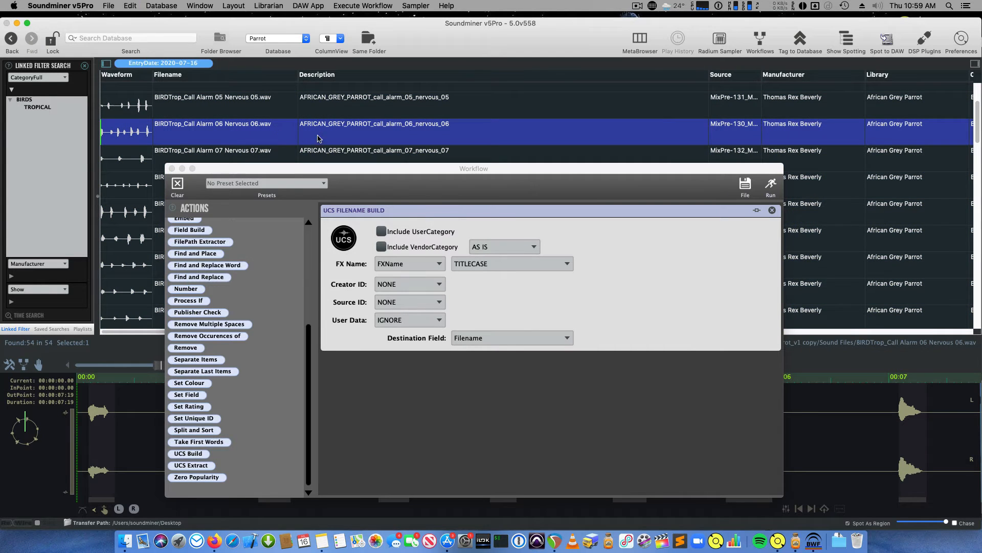
key("super+r")
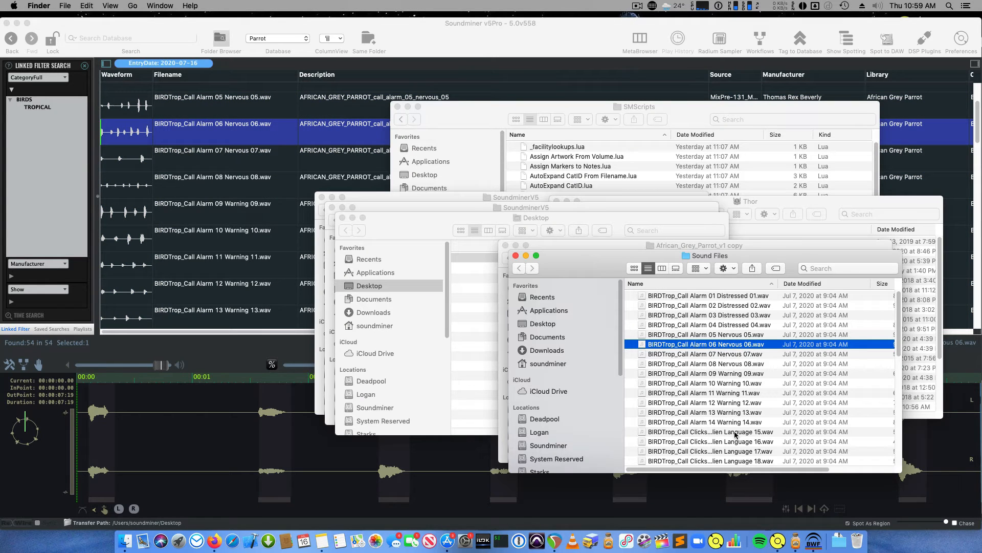
- Rename the first Call Alarm 01 Distressed file to BIRDTrop-Parrot_Call Alarm 01 Distressed 01.wav in the Sound Files folder
left_click_drag(807, 259, 647, 252)
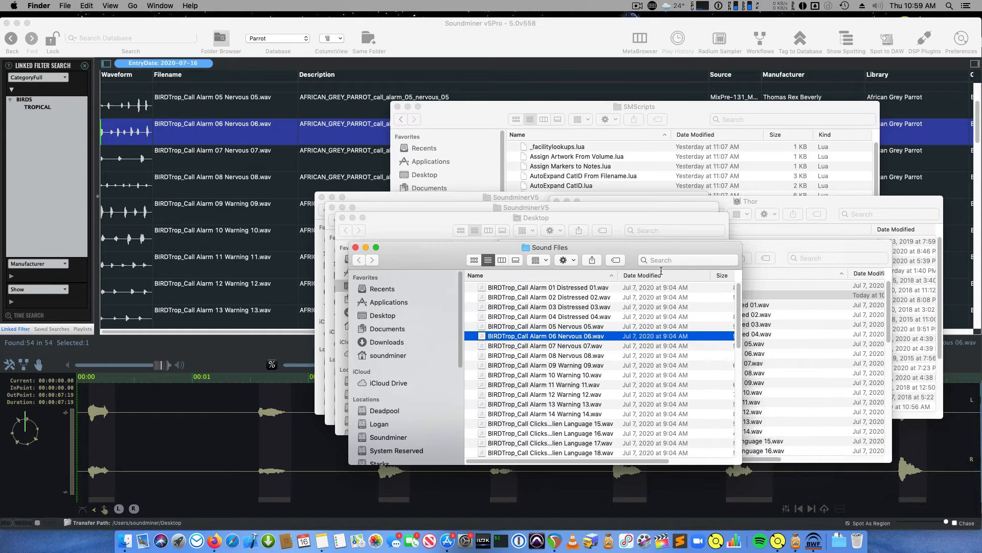
left_click_drag(751, 466, 821, 486)
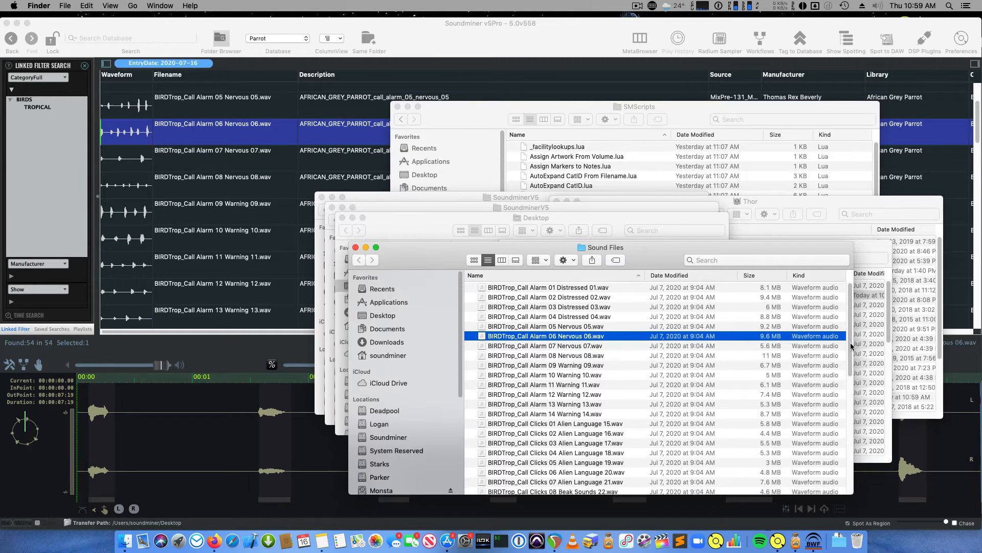
left_click_drag(849, 345, 830, 307)
left_click(534, 288)
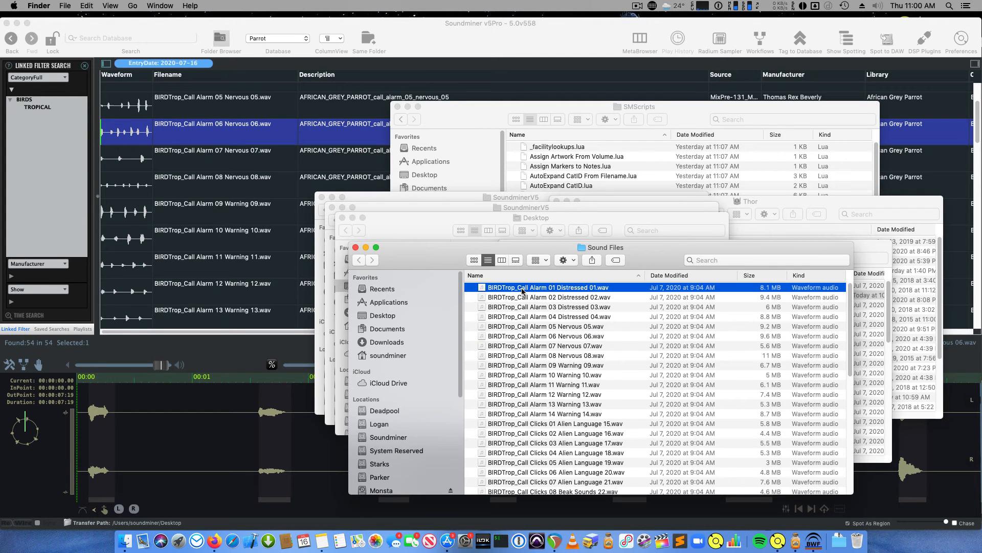
key("alt+Down")
scroll(537, 328, "up", 10)
left_click(512, 289)
left_click(518, 288)
left_click(519, 289)
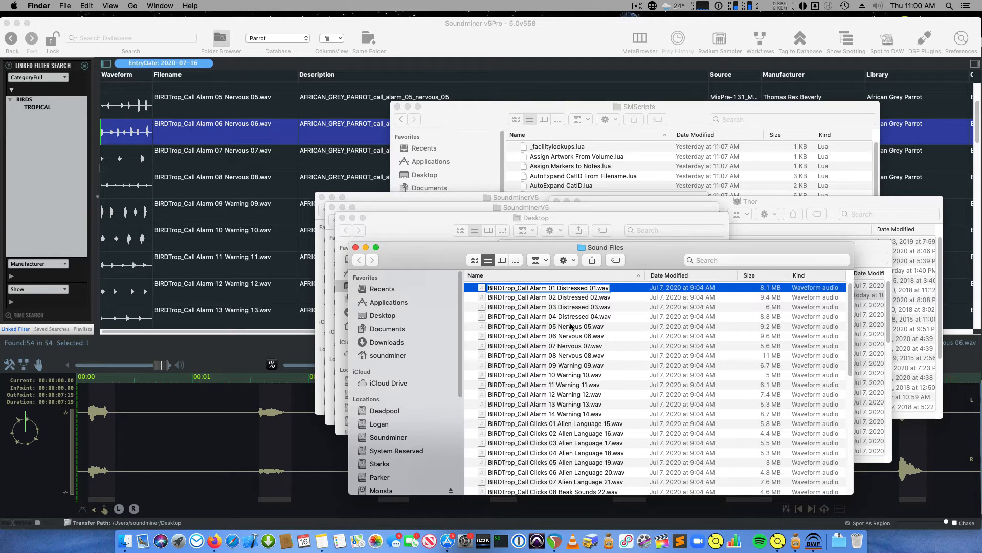
type("-Parrot")
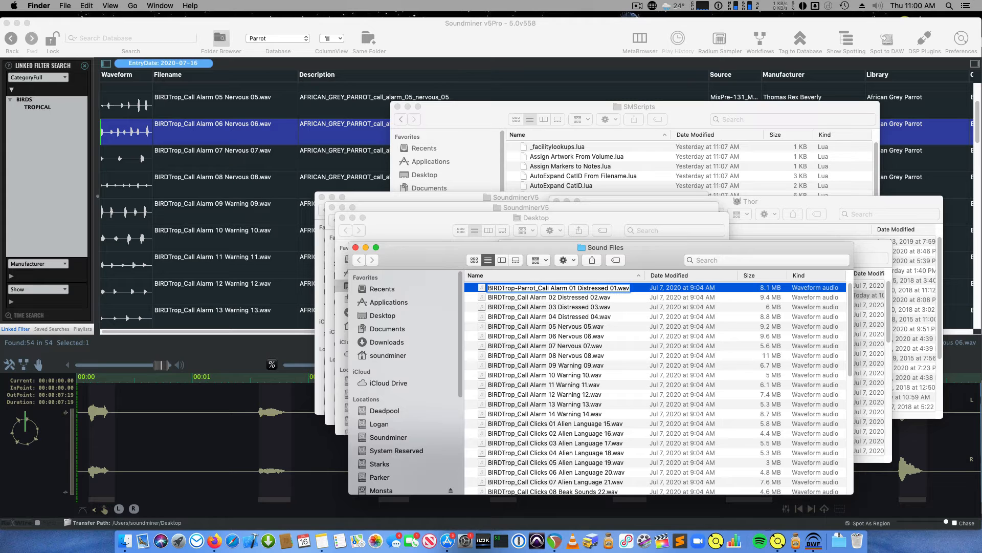
key("Return")
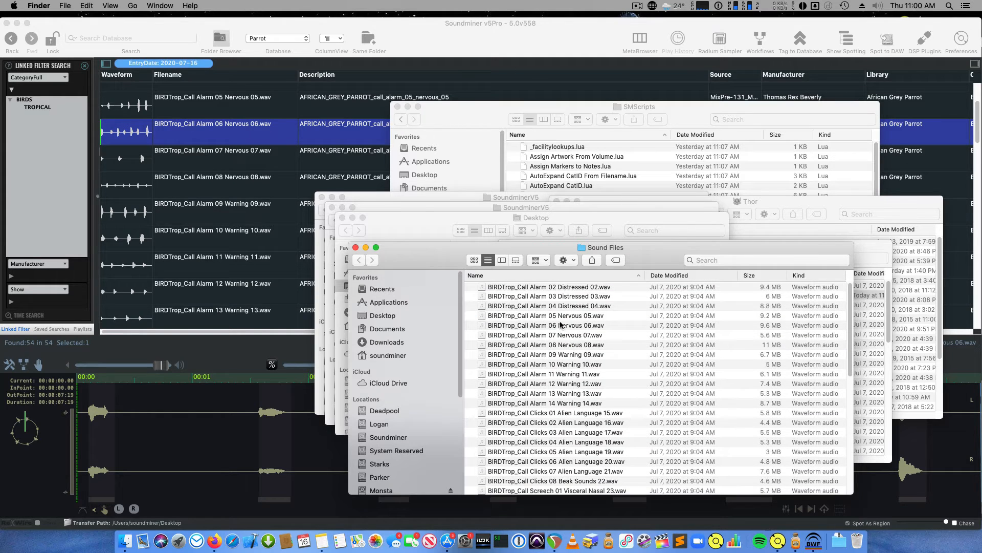
- Rename the Call Alarm 02 Distressed file to BIRDTrop-Crow_Call Alarm 02 Distressed 02.wav
left_click(511, 288)
left_click(515, 288)
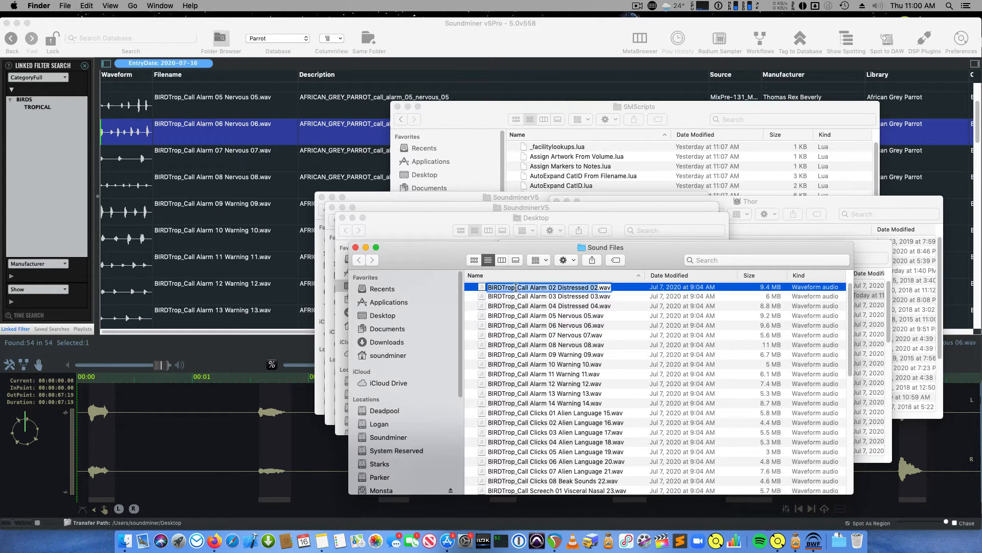
left_click(515, 287)
type("-Grey")
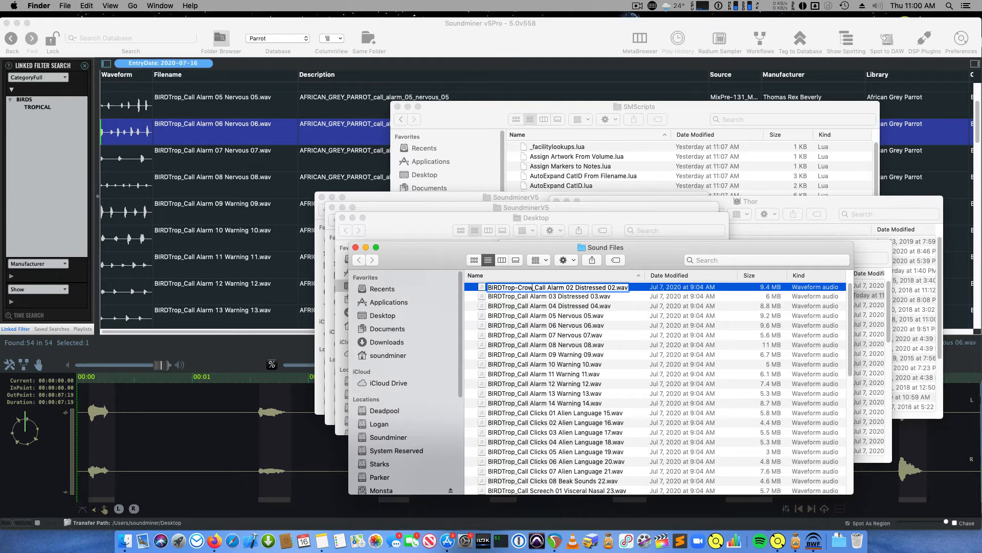
key("Return")
- Rename the Call Alarm 06 Nervous file to BIRDTrop-Sparrow_Call Alarm 06 Nervous 06.wav
left_click(514, 316)
left_click(514, 315)
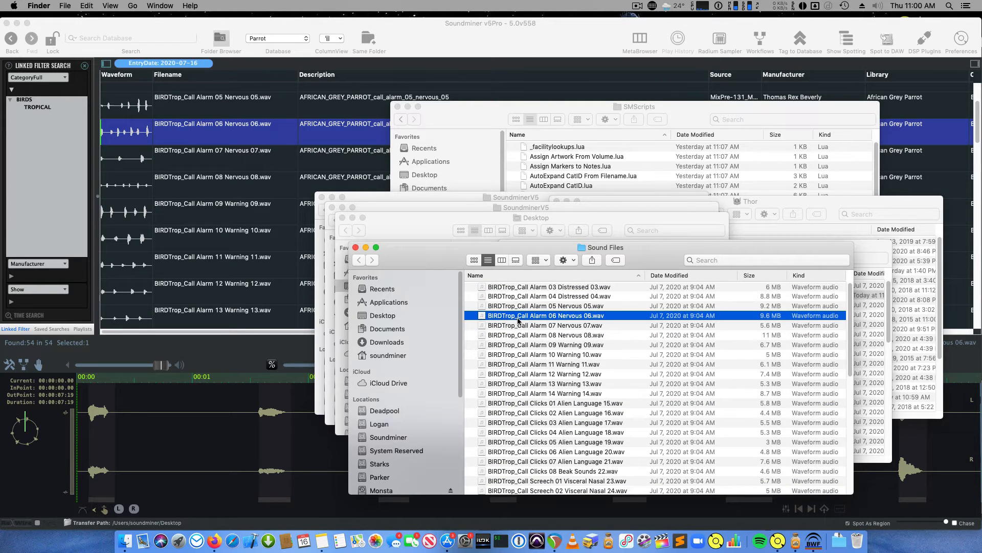
left_click(515, 316)
type("-Sp")
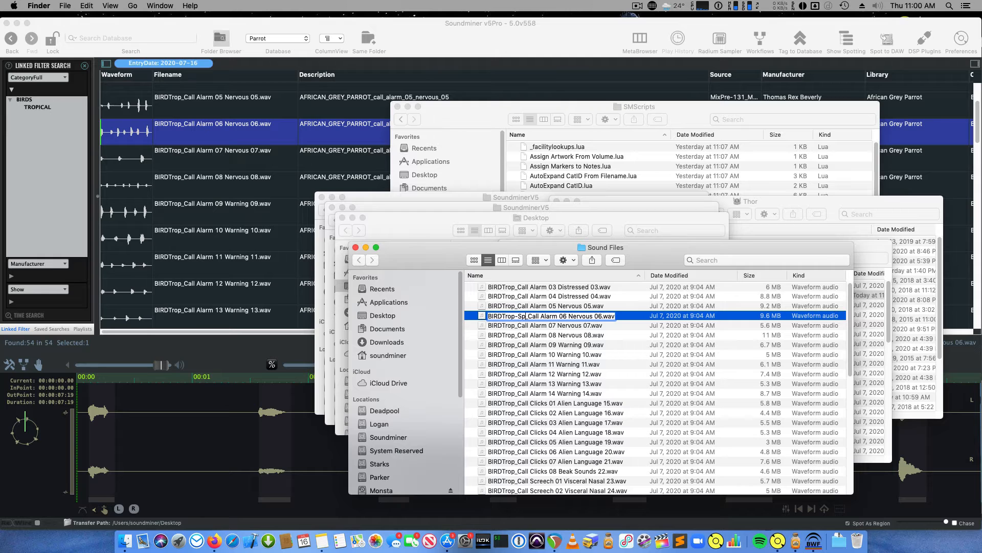
type("ecies")
key("Return")
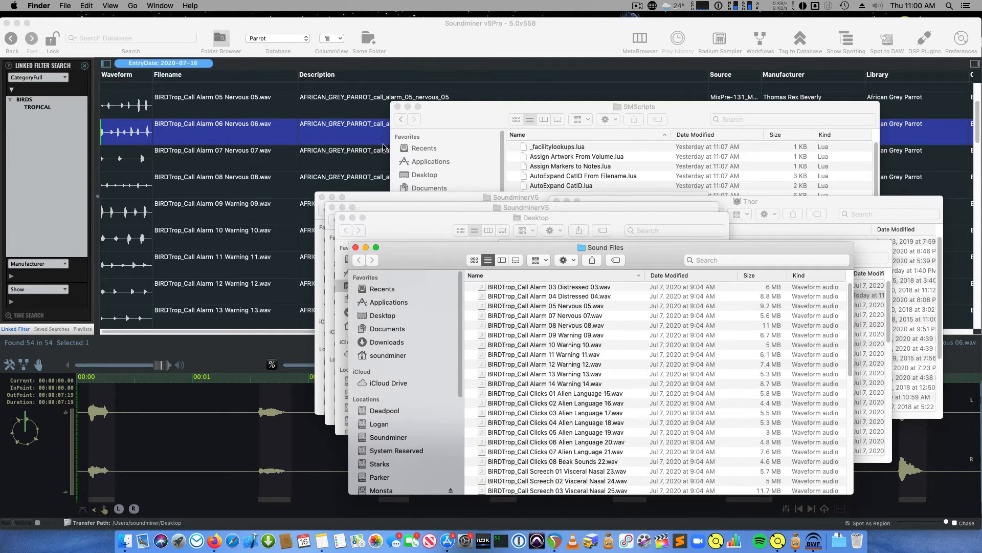
- Empty the Parrot database in Soundminer and rescan the renamed sound files into it
left_click(29, 104)
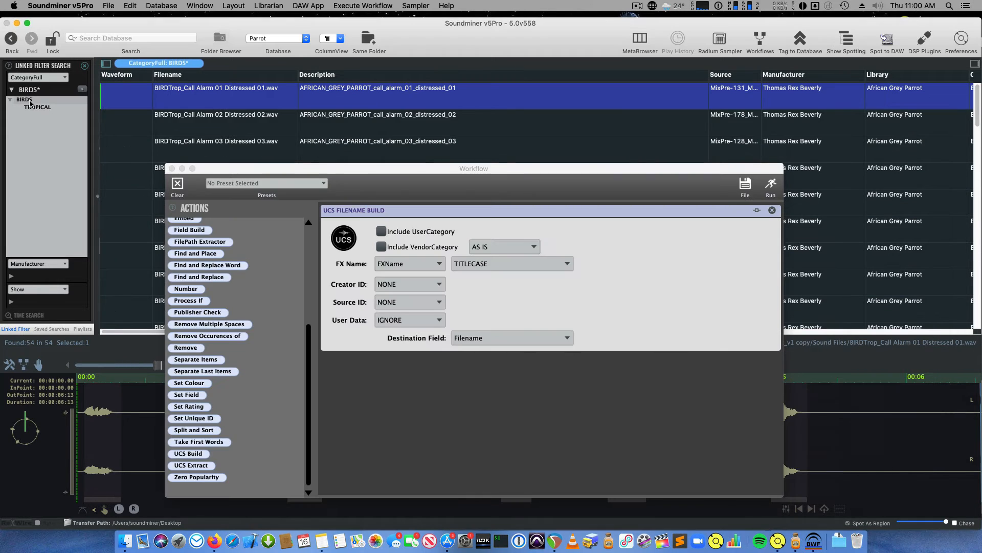
left_click(37, 107)
left_click(31, 101)
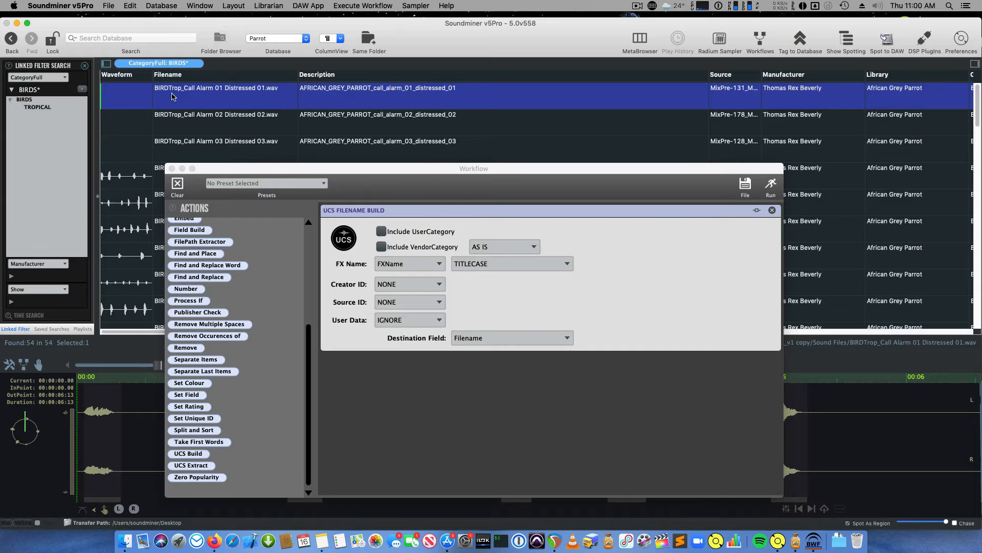
left_click(162, 5)
left_click(178, 58)
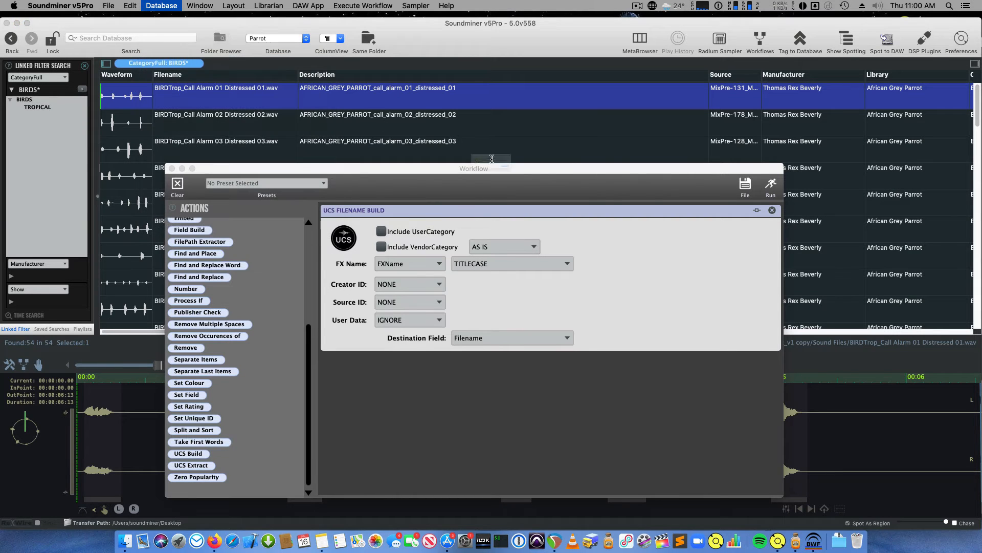
left_click(568, 187)
left_click(125, 541)
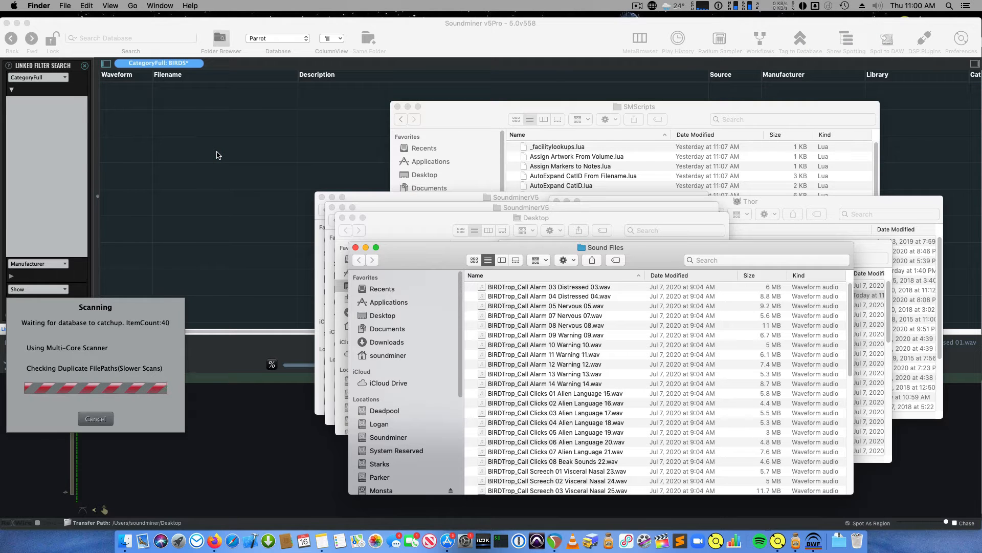
left_click(205, 115)
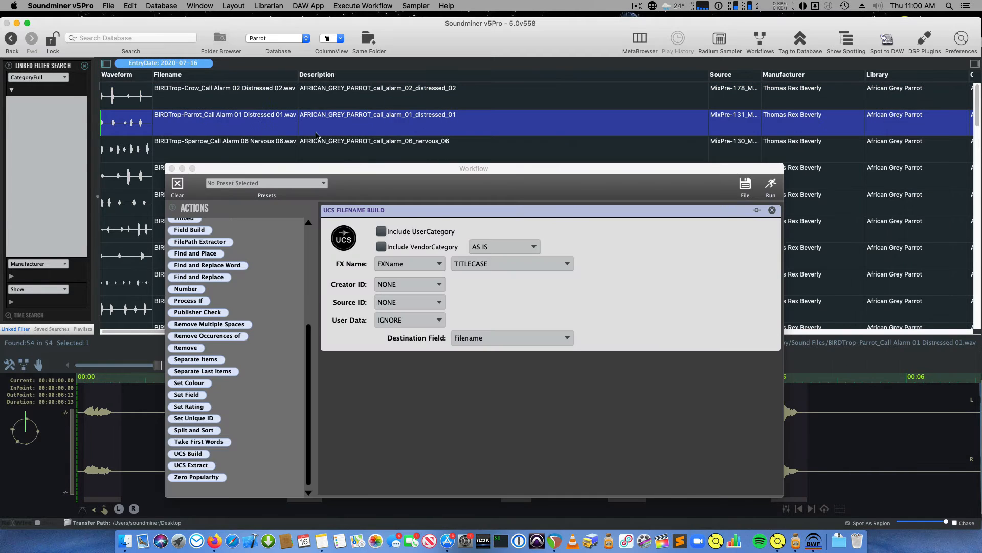
- Select all records and replace the workflow with a UCS Extract action reading from Filename, extracting UserCategory but not VendorCategory
key("super+a")
left_click(772, 211)
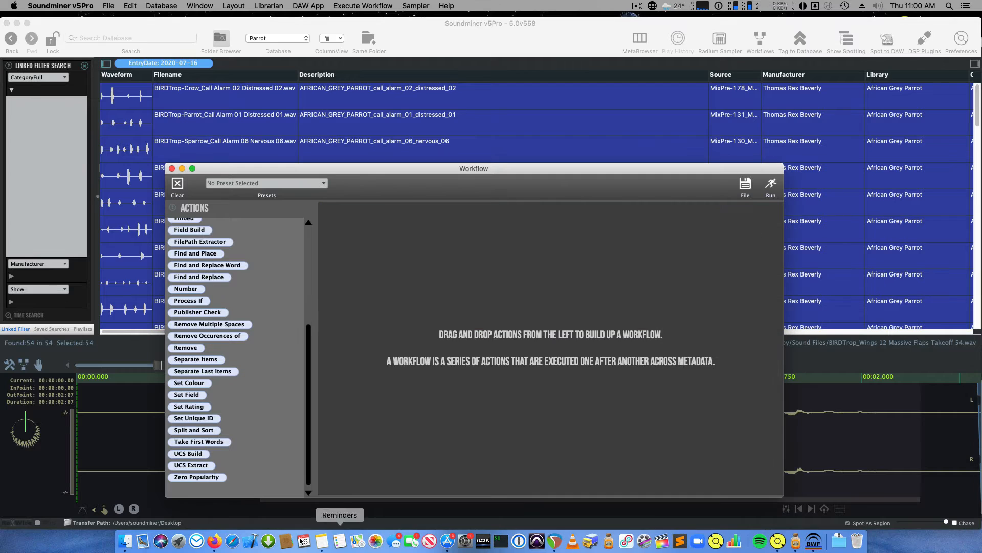
left_click_drag(190, 465, 522, 238)
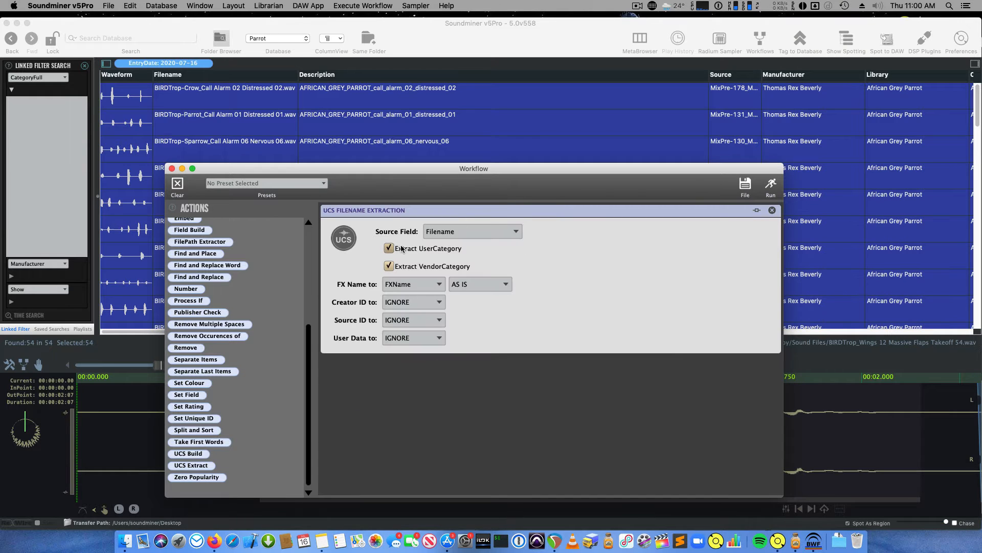
left_click(388, 266)
- Add the UserCategory column to the record list
scroll(765, 128, "right", 10)
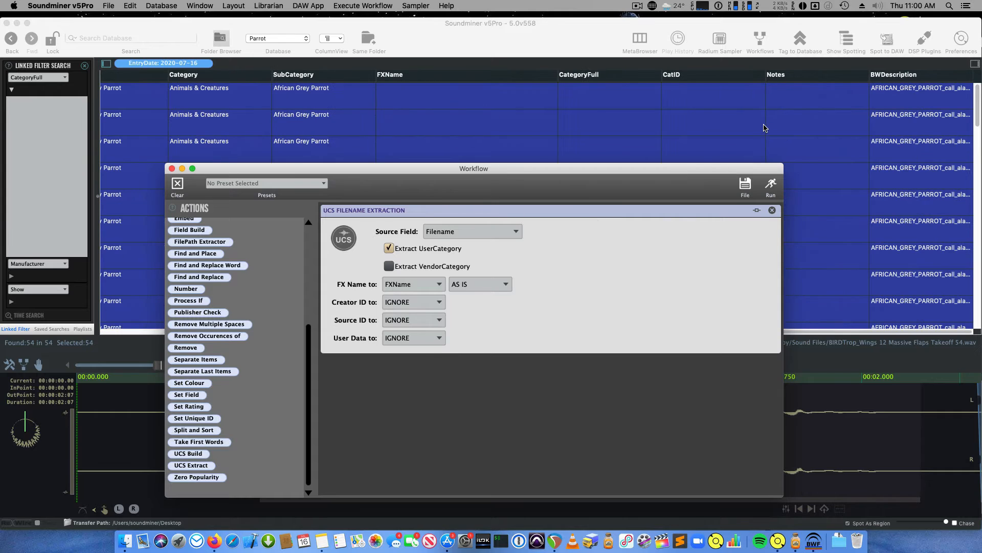
left_click(333, 39)
mouse_move(358, 522)
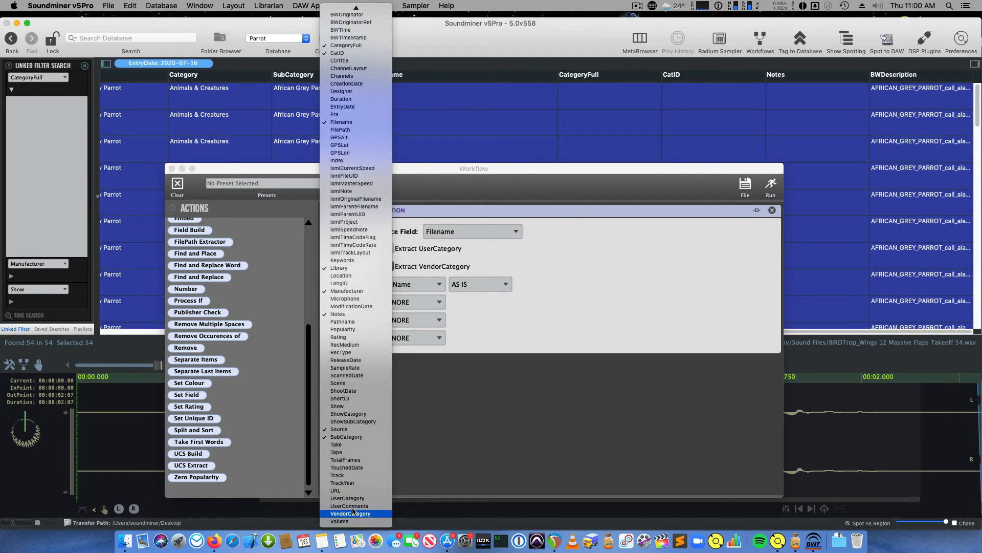
left_click(355, 500)
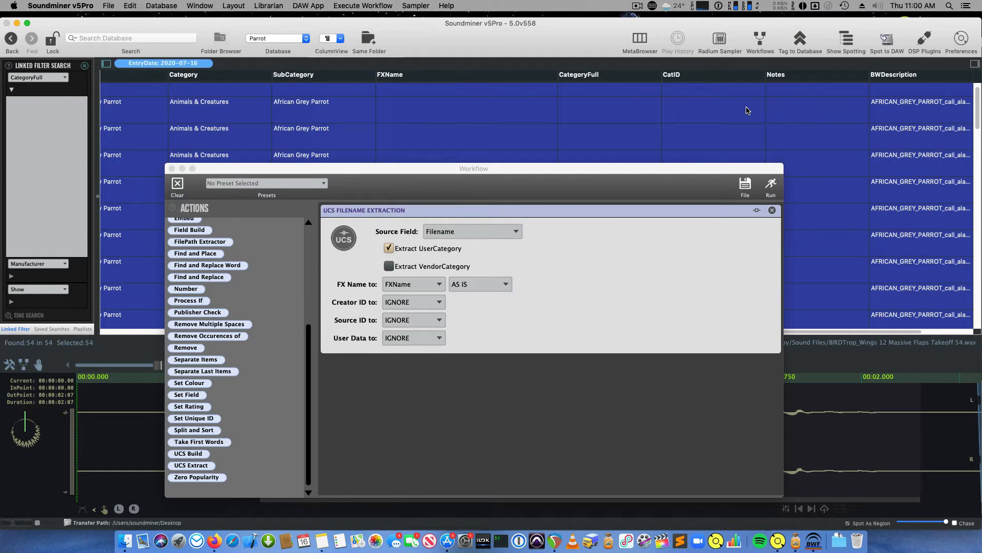
- Run the UCS extraction on all records and select the Sparrow record
left_click(772, 190)
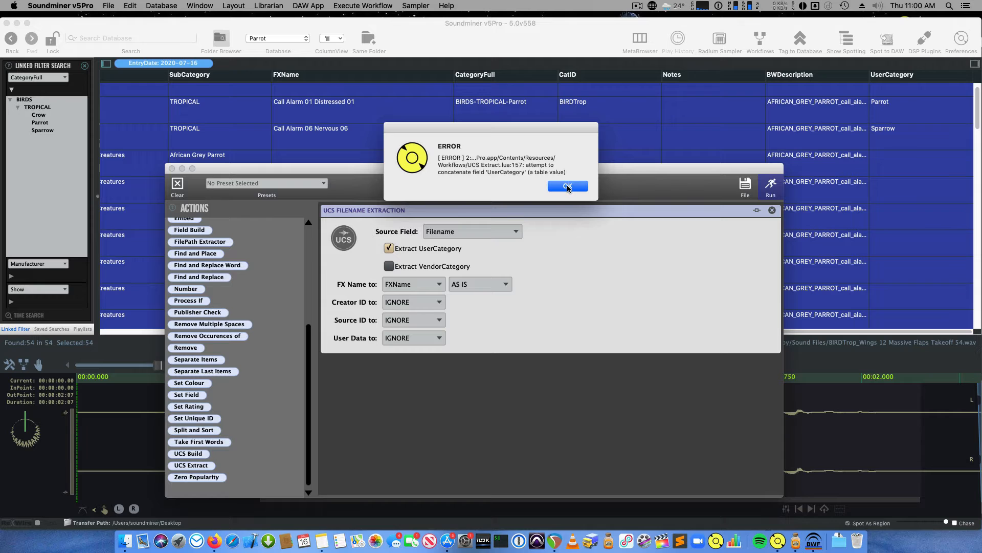
left_click(568, 186)
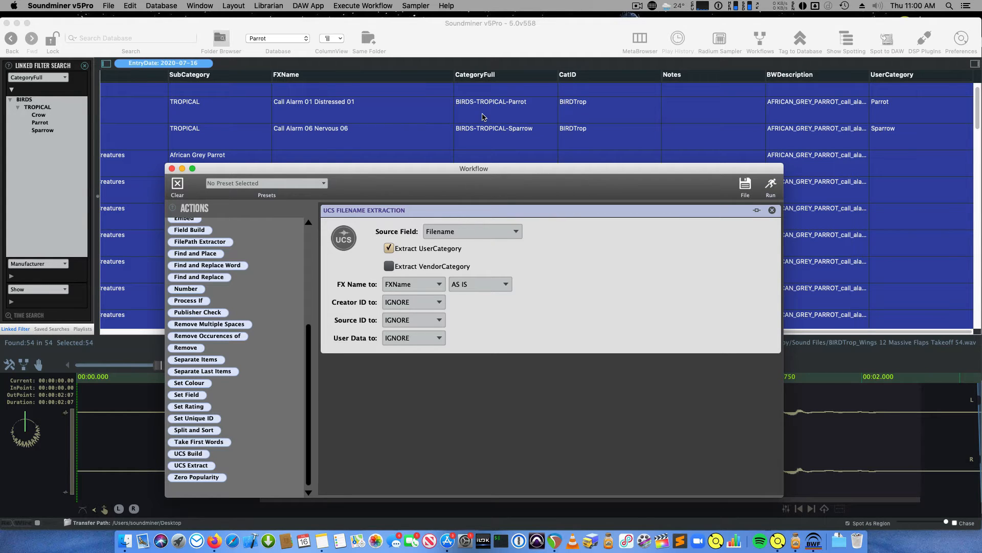
left_click(562, 146)
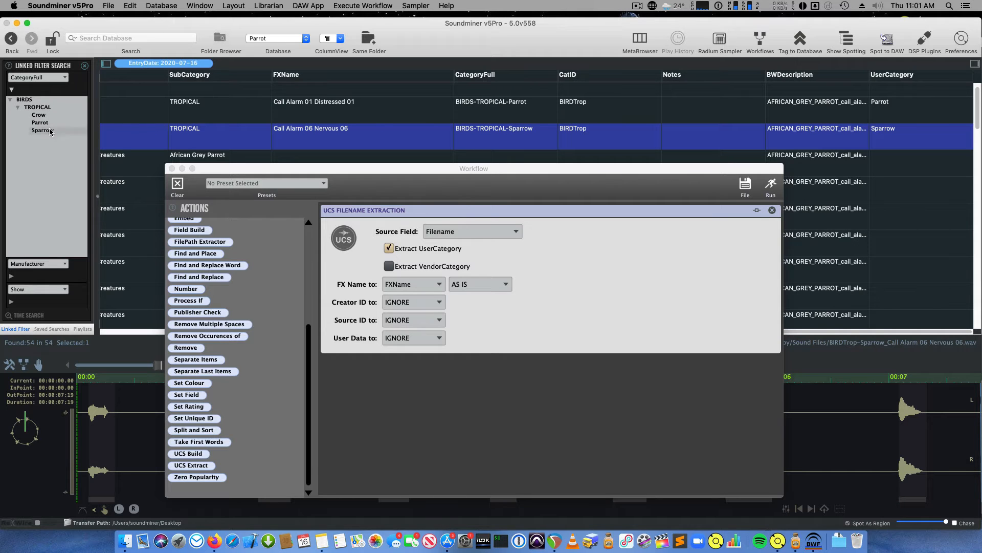
- Filter the records by BIRDS, TROPICAL and the Crow, Parrot and Sparrow user categories to examine the CategoryFull hierarchy
left_click(31, 100)
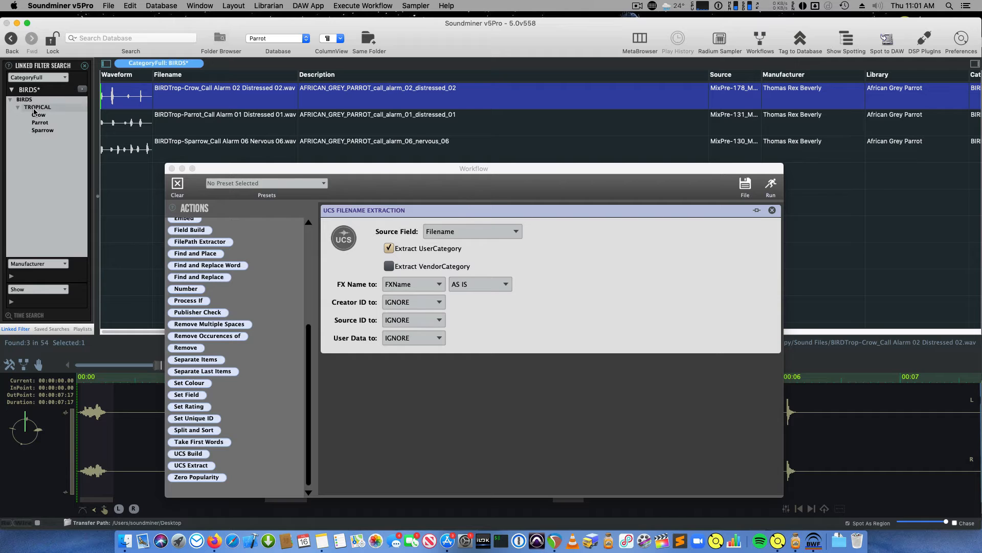
left_click(34, 108)
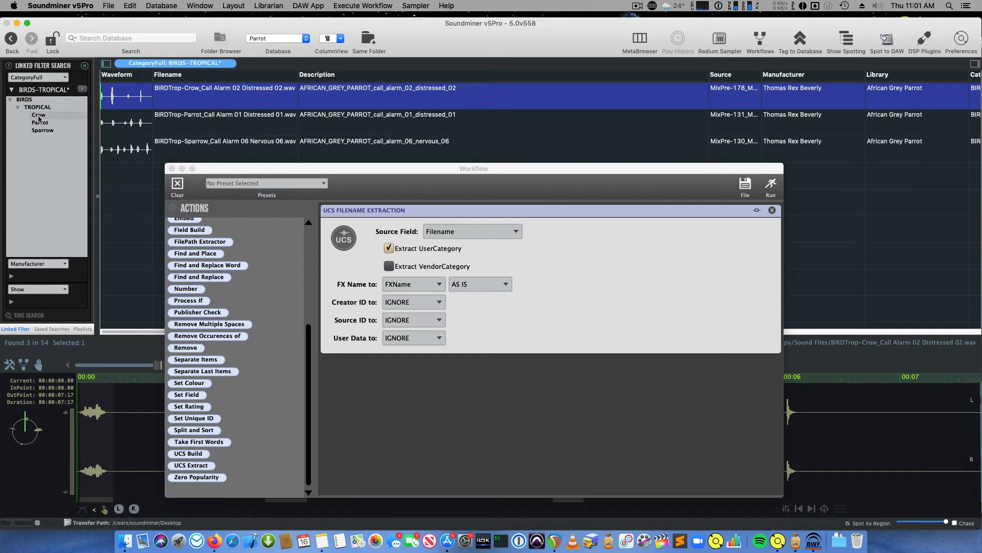
left_click(39, 116)
left_click(39, 122)
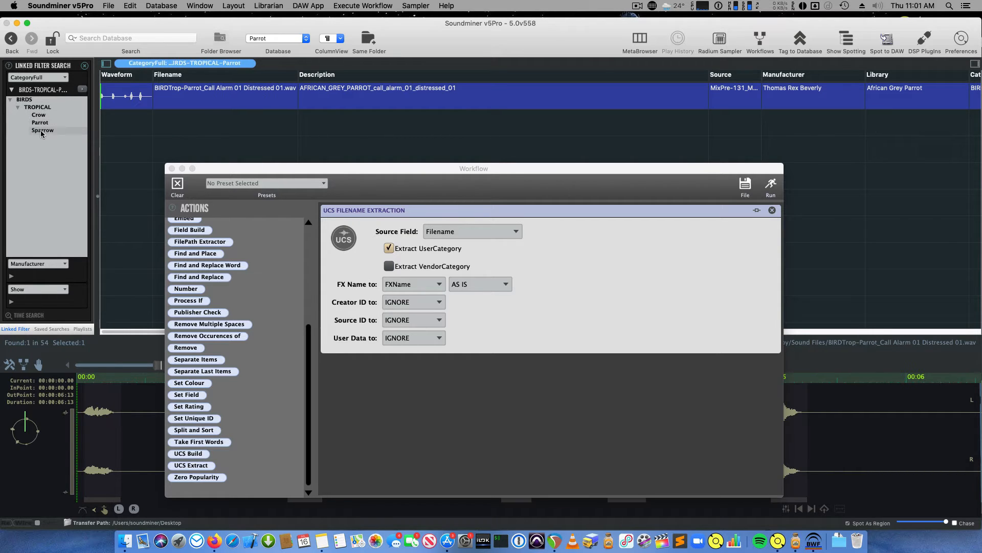
left_click(41, 131)
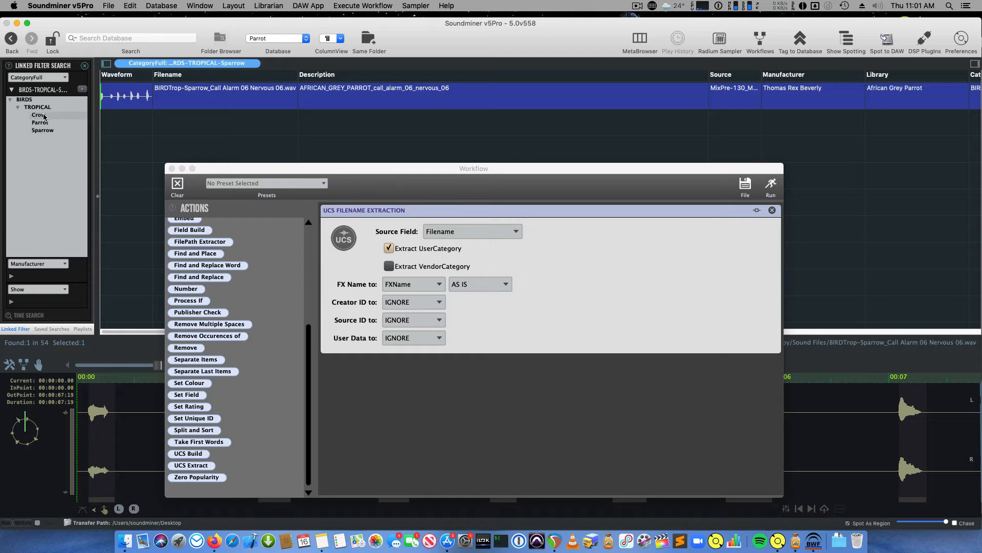
left_click(39, 115)
left_click(35, 108)
left_click(22, 100)
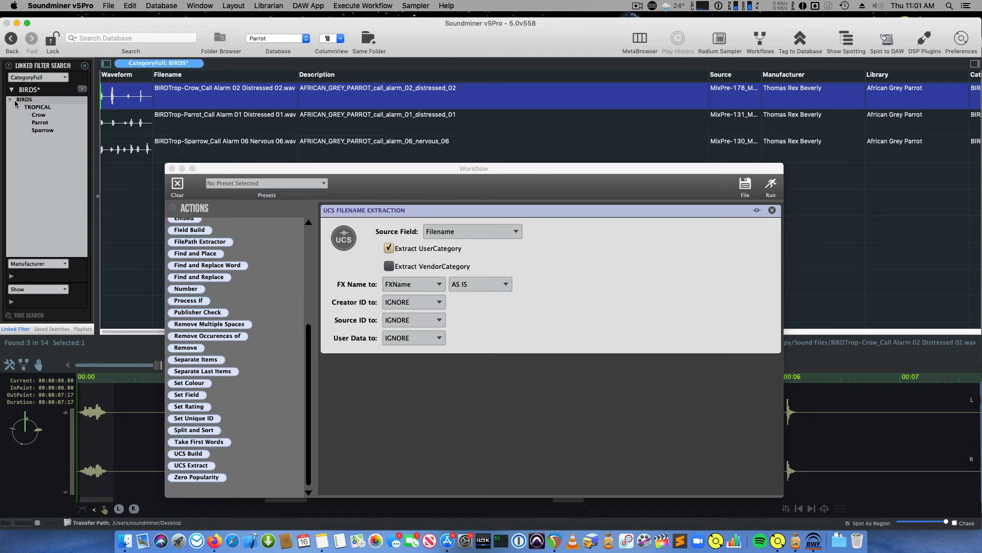
- Remove the UCS Extract action from the workflow
left_click(772, 209)
scroll(304, 348, "up", 7)
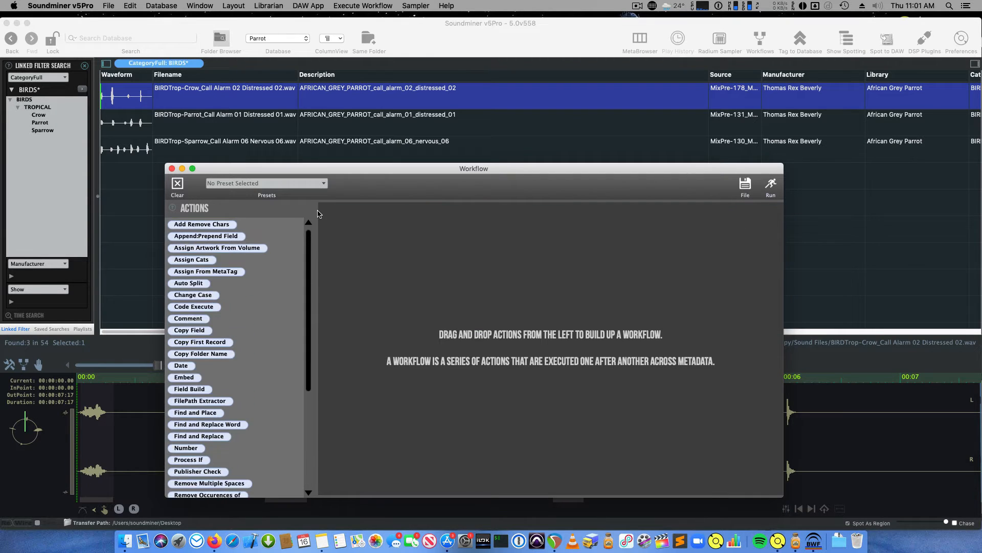
- Try out a Comment action in the workflow with a placeholder user note, and remove the action again
left_click_drag(193, 320, 397, 261)
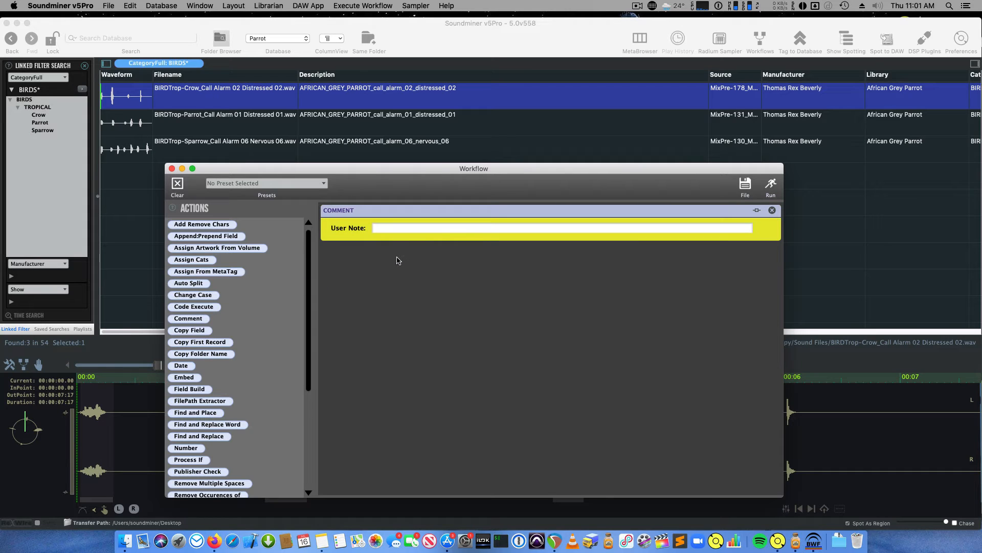
left_click(467, 233)
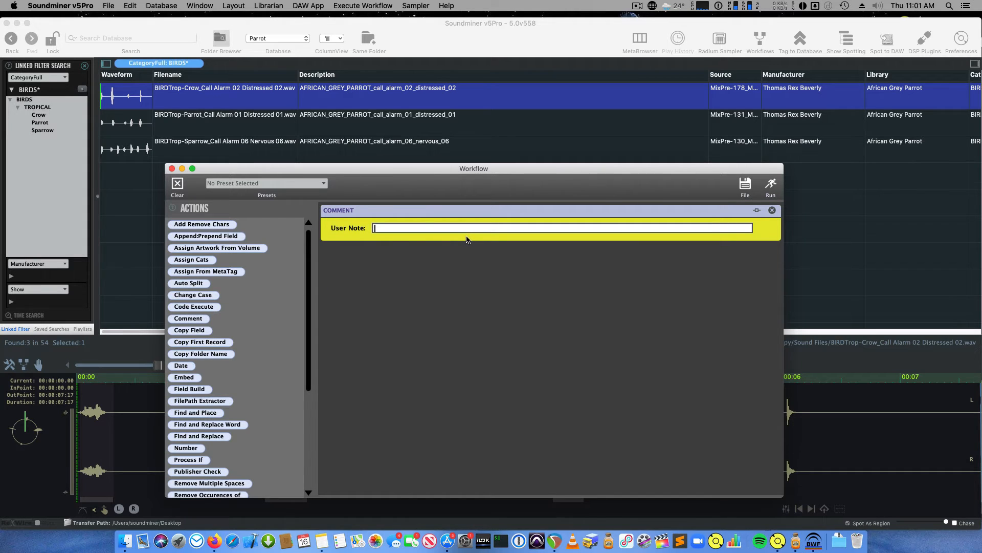
type("ldsfjglsdf")
left_click(773, 210)
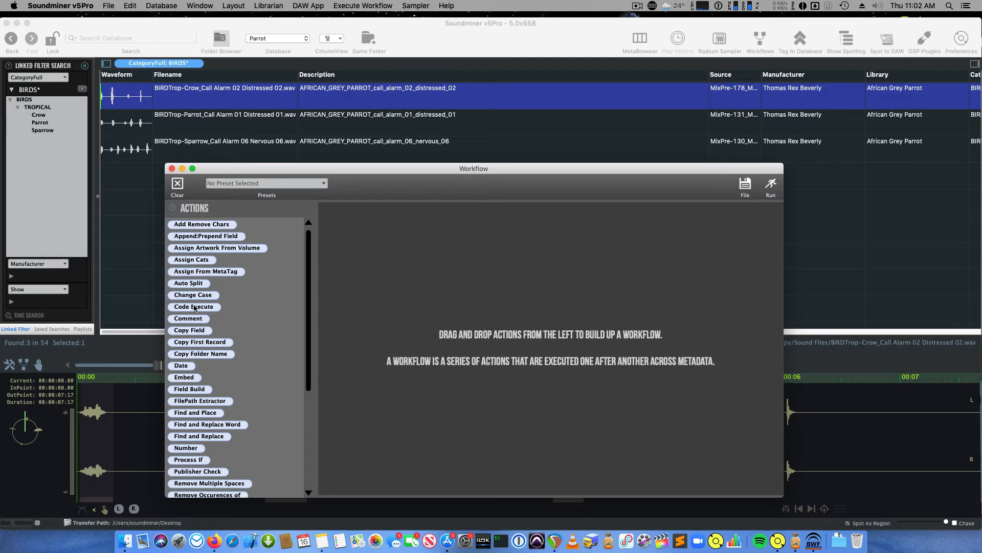
- Add an Assign From MetaTag action to the workflow, examine the Microphone tags in the MetaTag Editor, and return to the workflow
left_click_drag(196, 273, 469, 279)
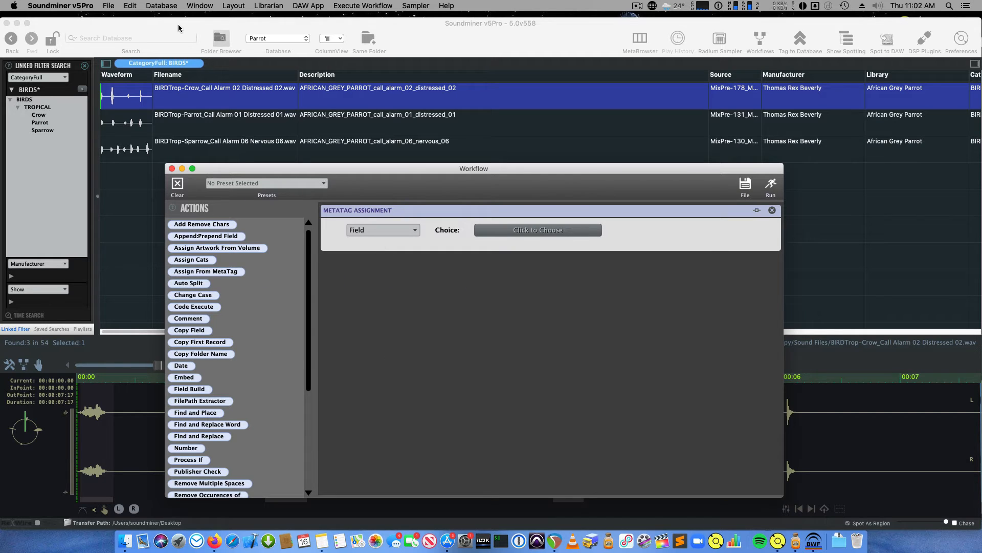
left_click(191, 5)
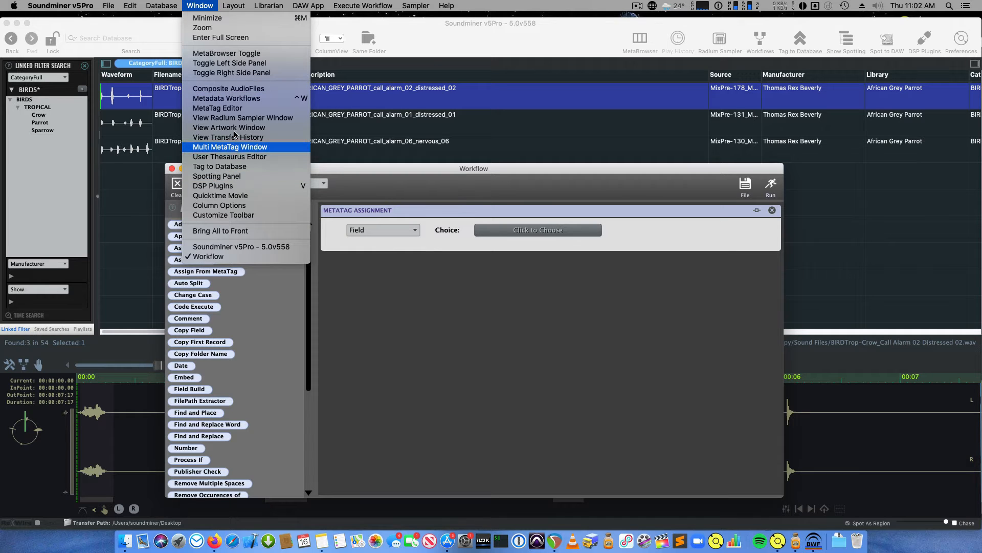
left_click(236, 108)
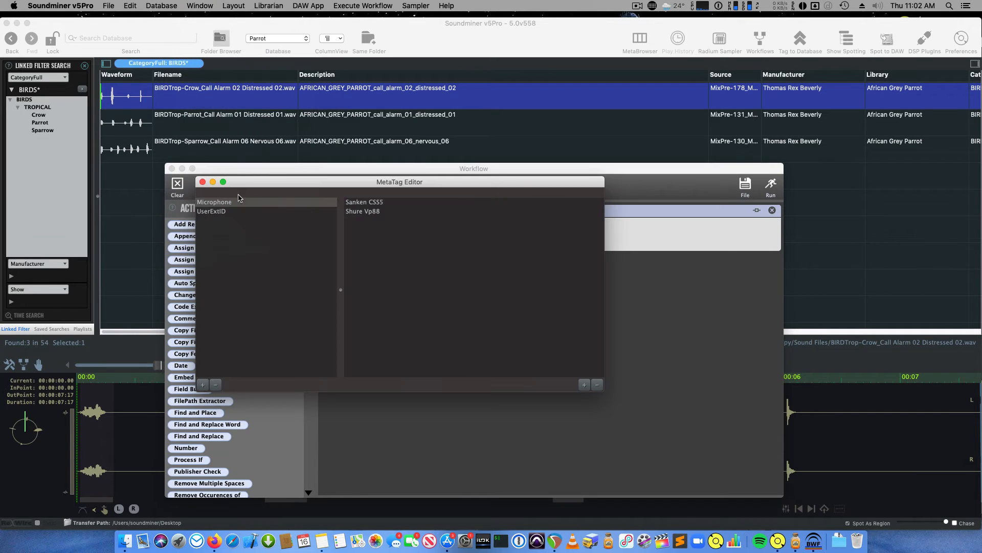
left_click_drag(281, 181, 213, 207)
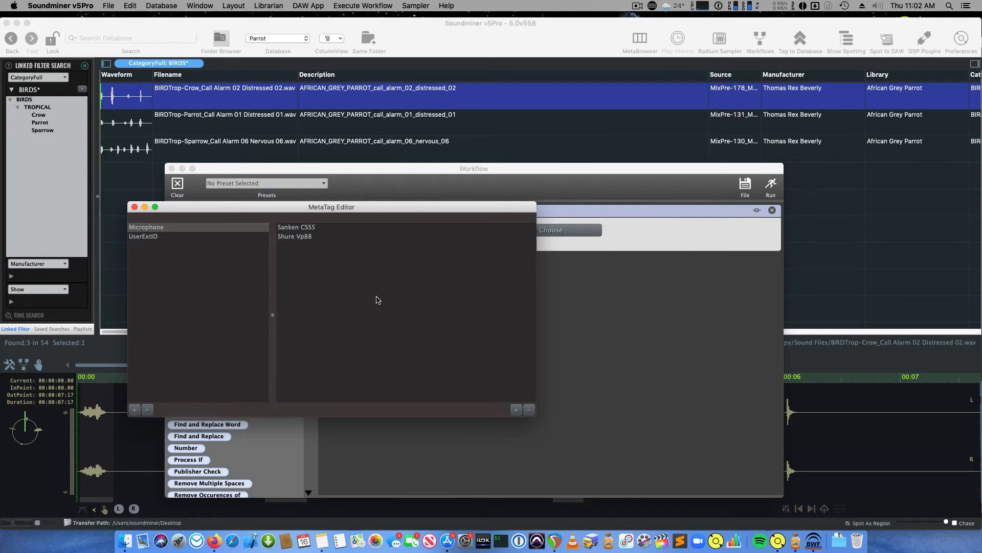
left_click_drag(323, 207, 333, 290)
left_click(333, 290)
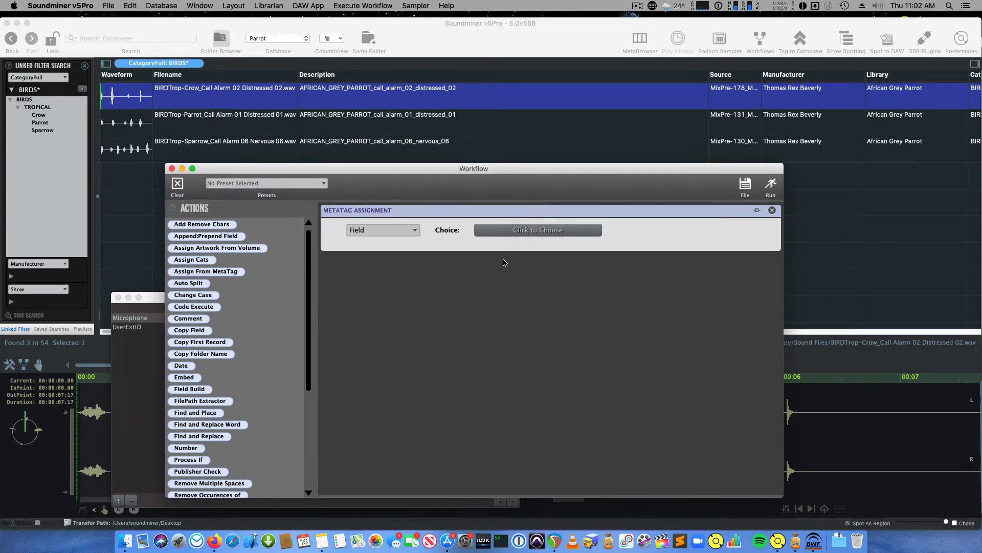
- Set the MetaTag assignment's field to Microphone and its choice to Shure Vp88, and run it on the Crow record
left_click(361, 225)
left_click(380, 241)
left_click(522, 233)
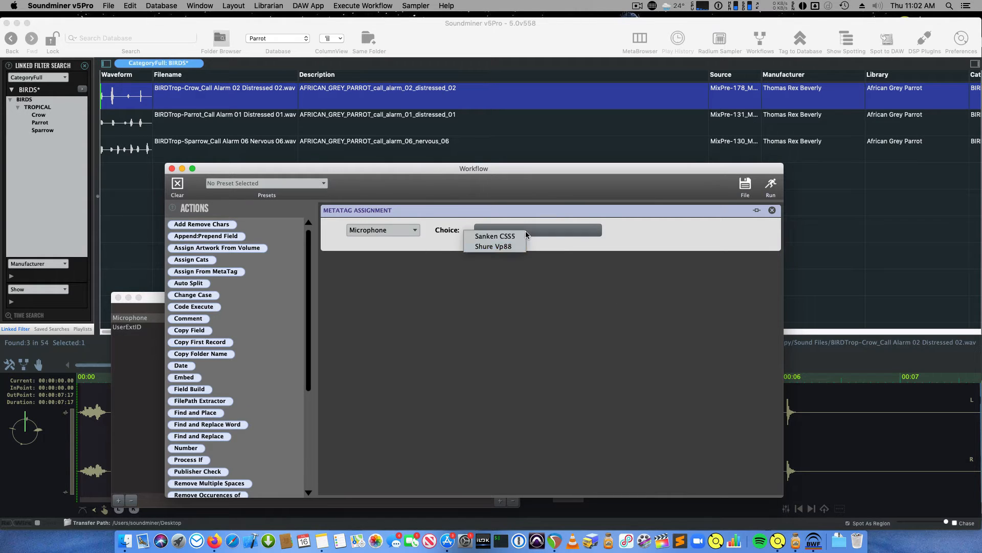
left_click(493, 246)
left_click(771, 185)
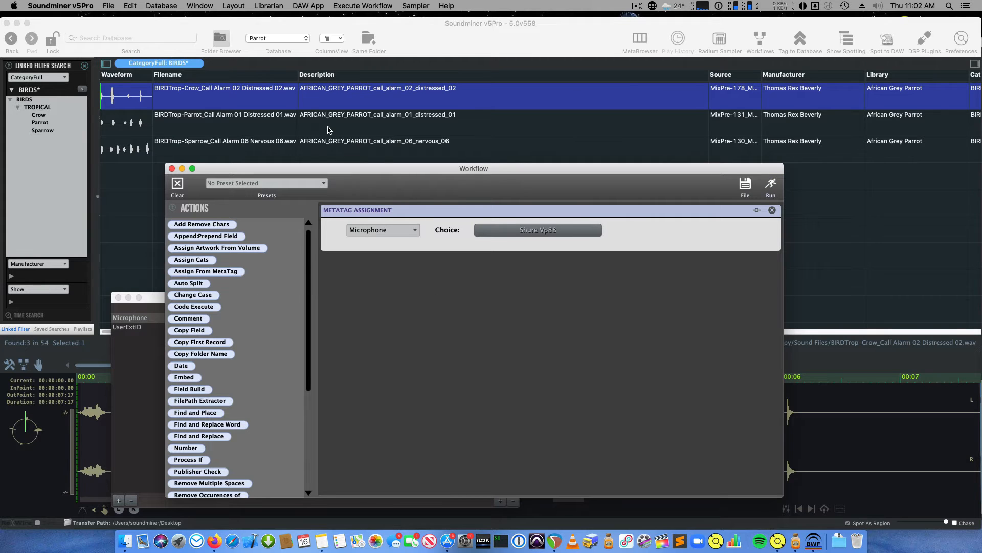
scroll(329, 130, "right", 5)
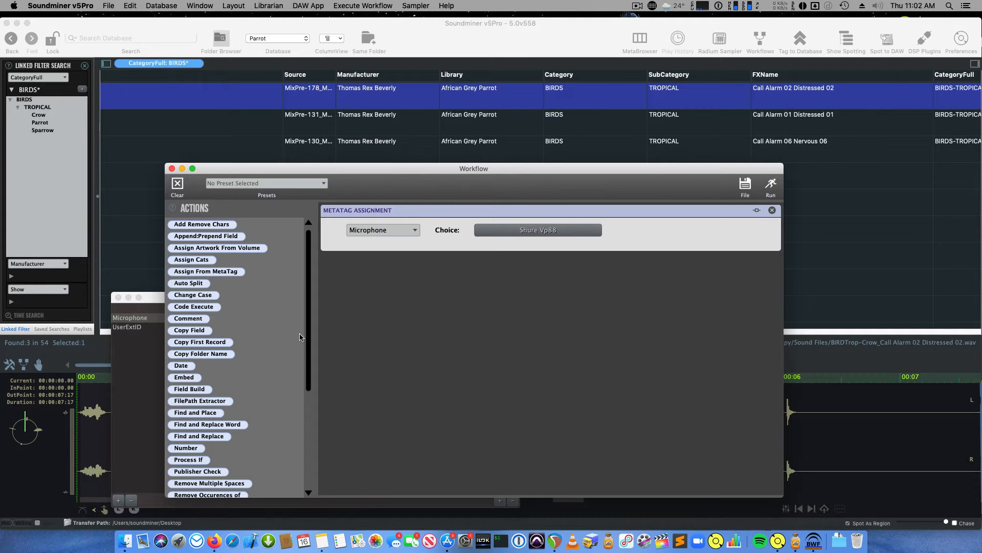
- Replace the MetaTag assignment with a Code Execute action and check the workflow's save, import and export options
double_click(194, 306)
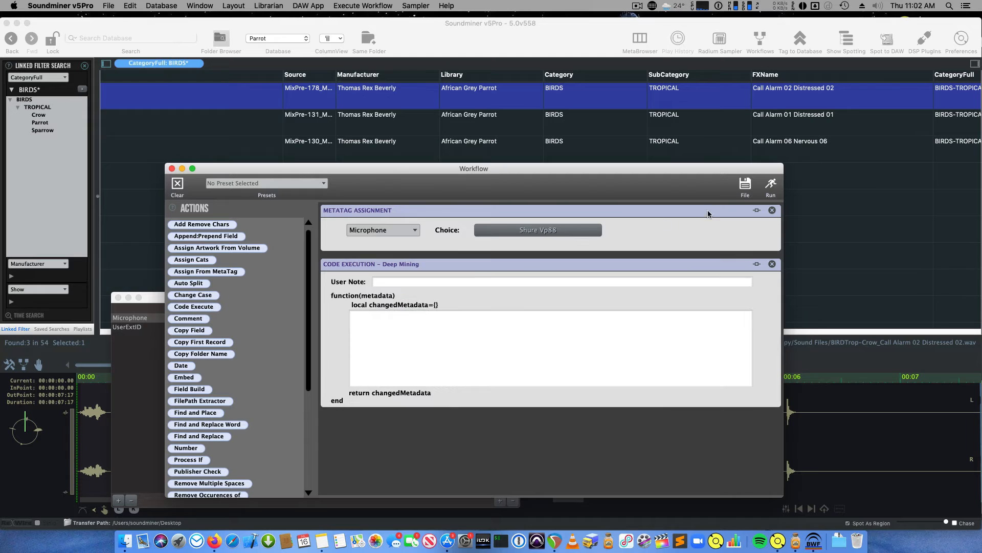
left_click(772, 210)
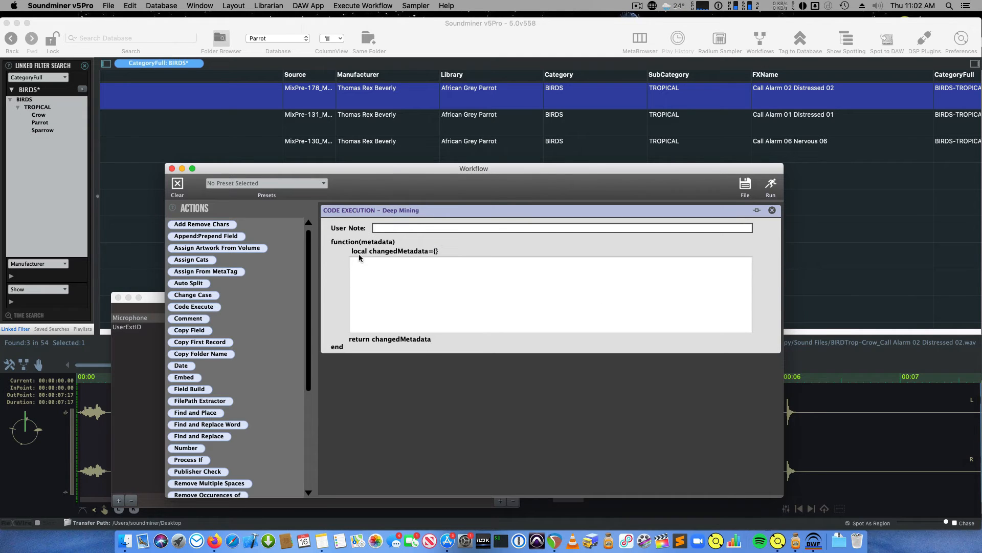
left_click(389, 284)
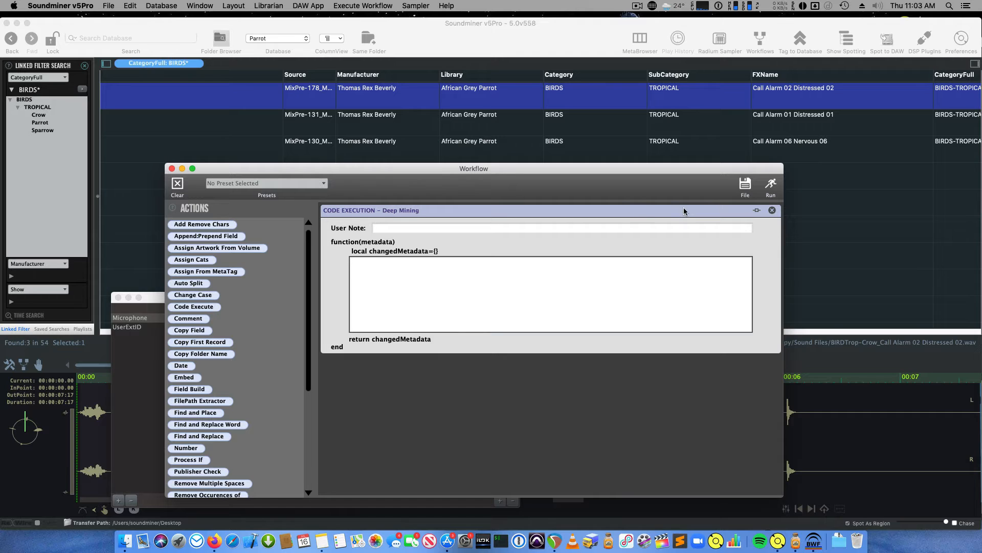
left_click(745, 185)
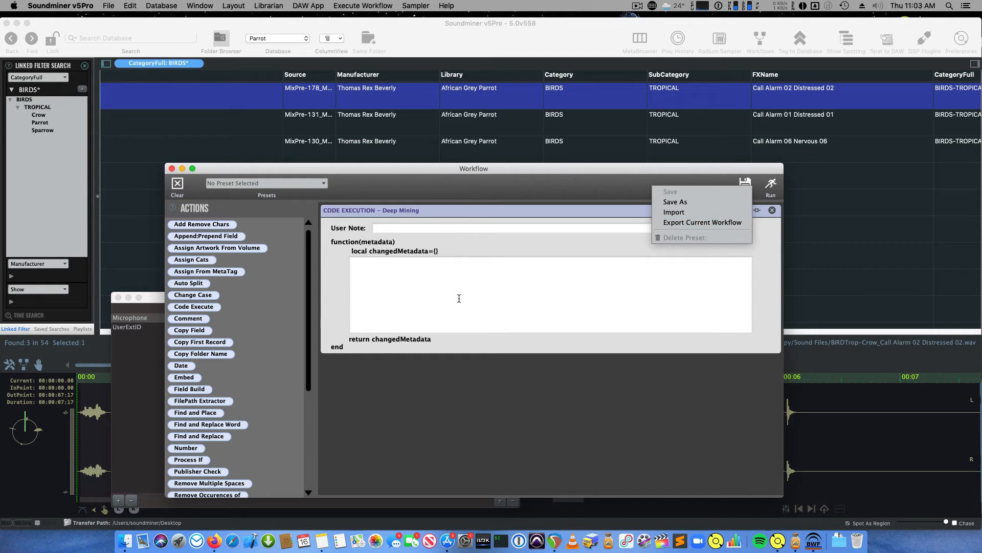
left_click(585, 403)
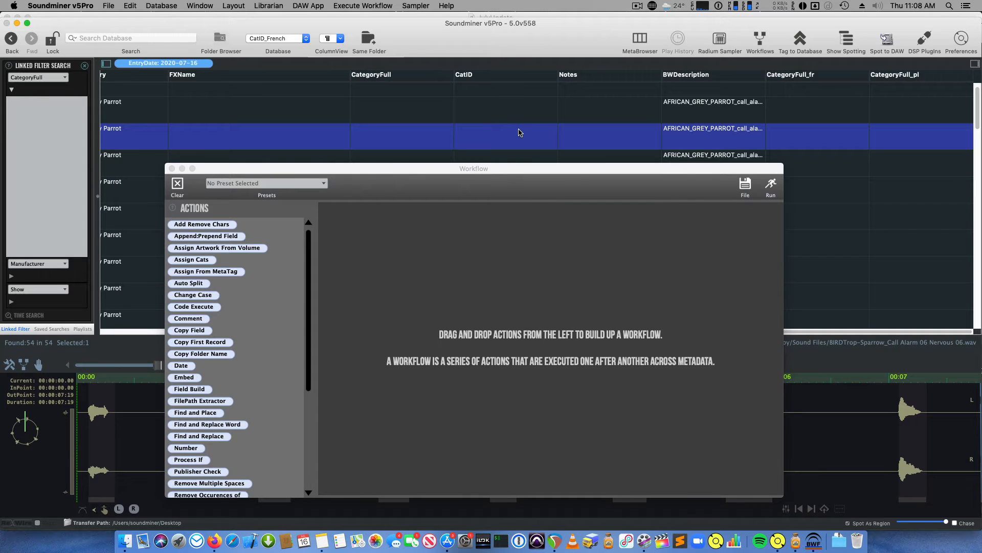
- Select all records in the CatID_French database and add a UCS Extract action to the workflow
left_click_drag(409, 173, 444, 171)
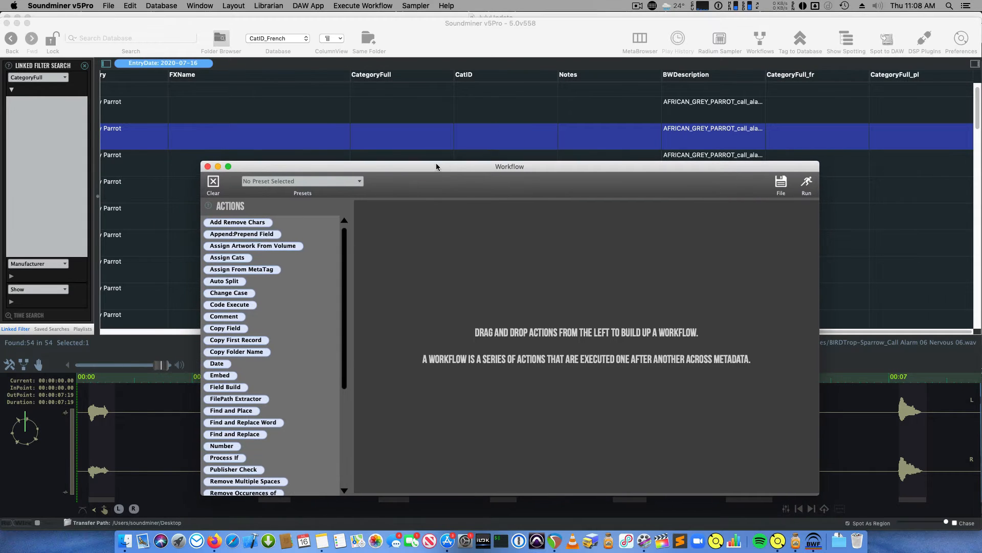
left_click(368, 108)
key("super+a")
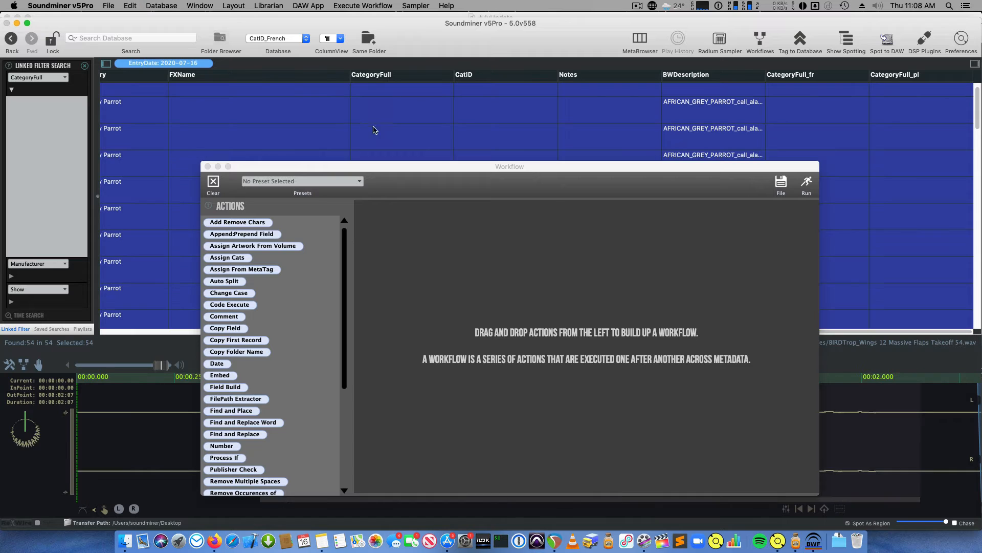
left_click_drag(344, 376, 350, 490)
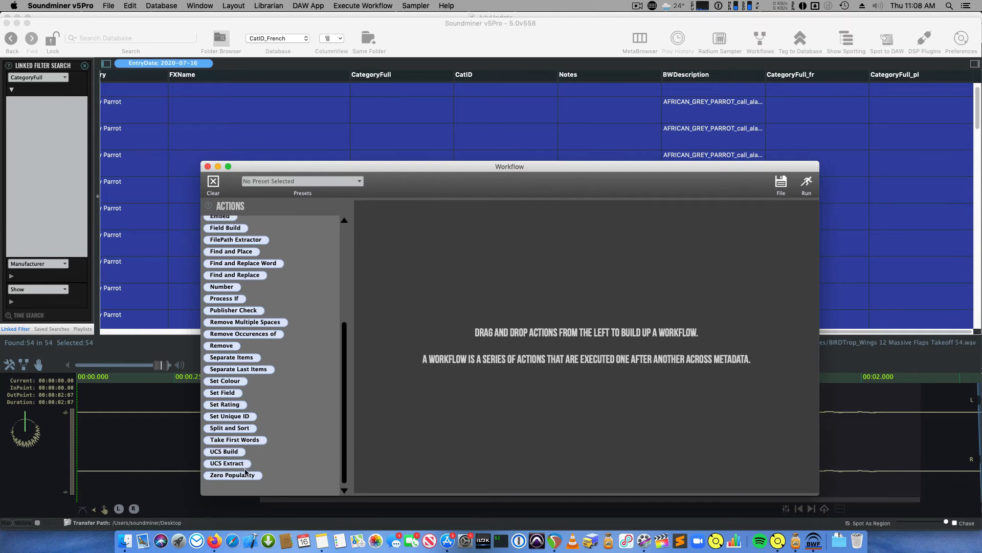
left_click_drag(240, 466, 448, 364)
- Turn off user and vendor category extraction, run the UCS extraction on all records, and select the Call Alarm 06 Nervous 06 record
left_click(425, 246)
left_click(424, 264)
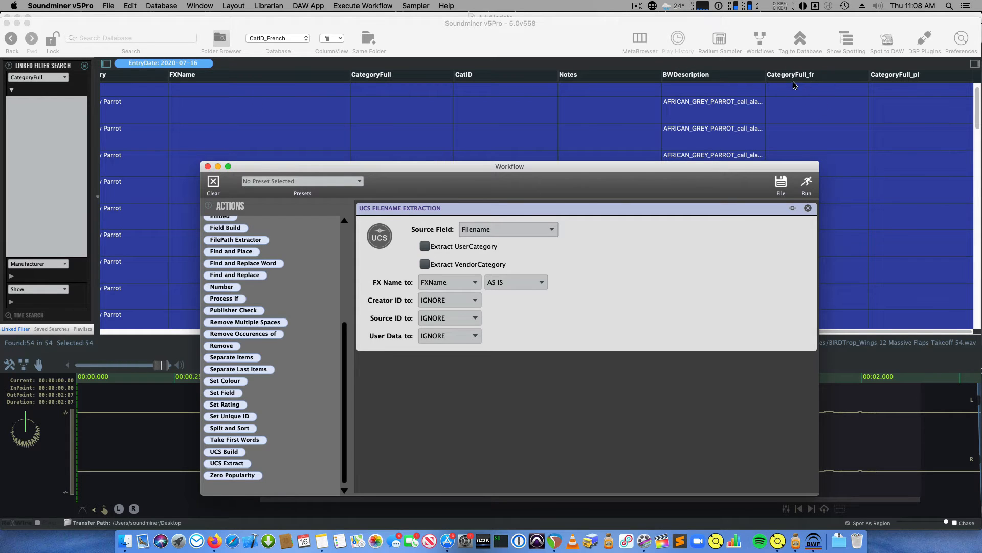
left_click(807, 185)
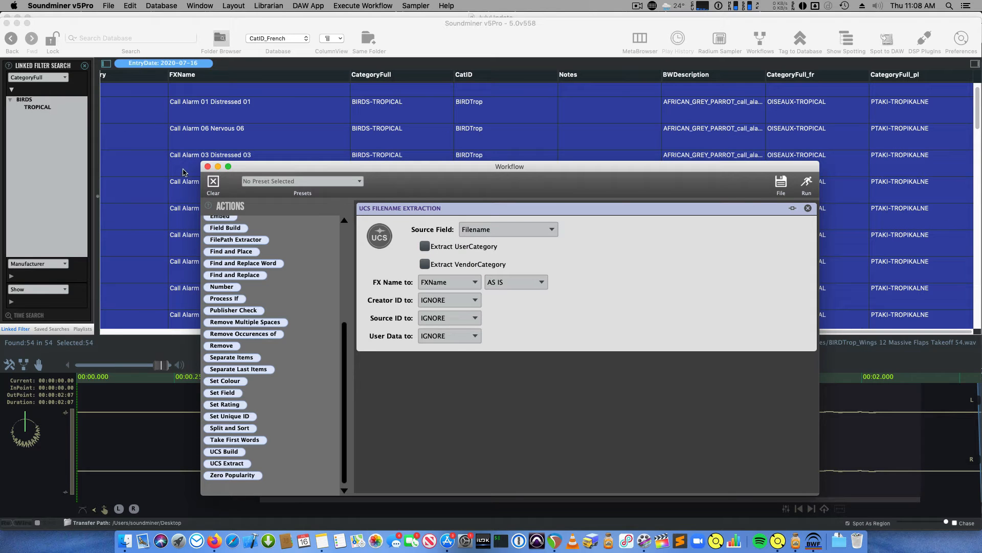
left_click(290, 133)
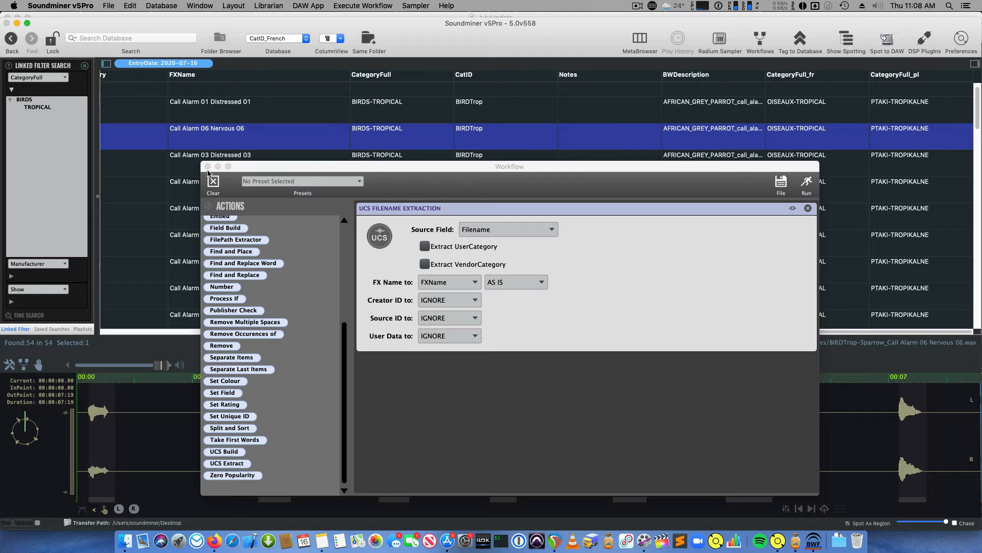
- Filter the records by TROPICAL and BIRDS to examine the English CategoryFull hierarchy
left_click(35, 108)
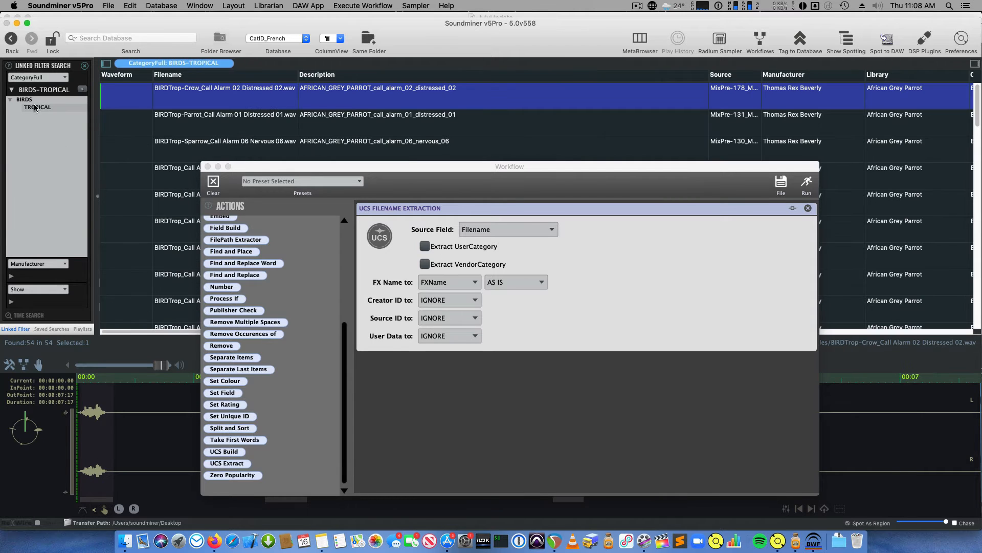
left_click(32, 101)
left_click(36, 108)
left_click(34, 99)
- Switch the first linked filter to CategoryFull_pl and filter the records by PTAKI and TROPIKALNE
left_click(48, 77)
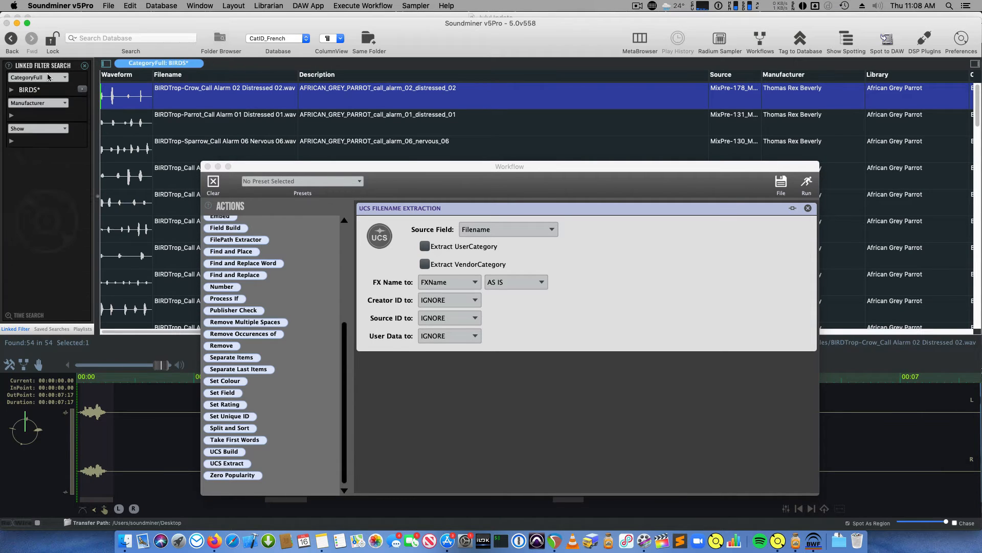
left_click(47, 76)
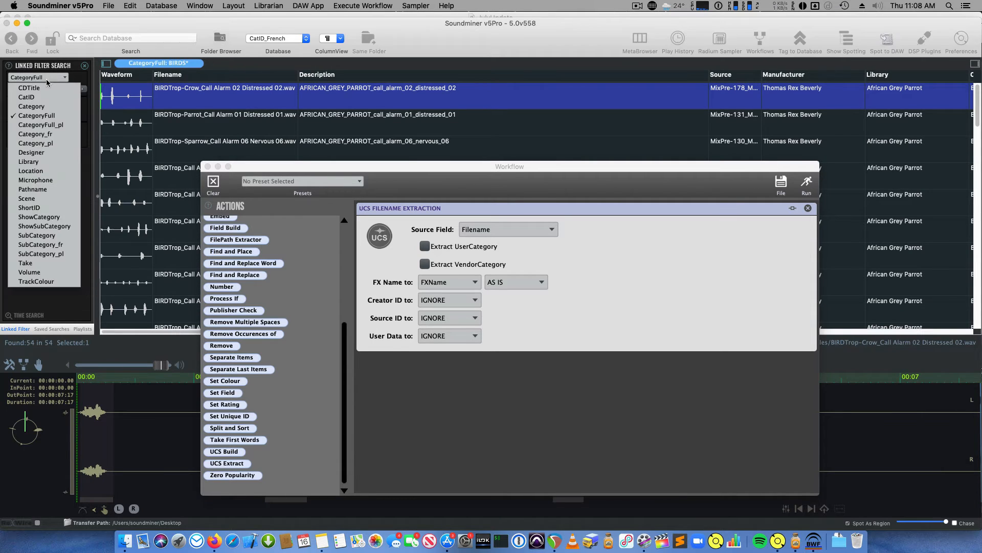
left_click(62, 130)
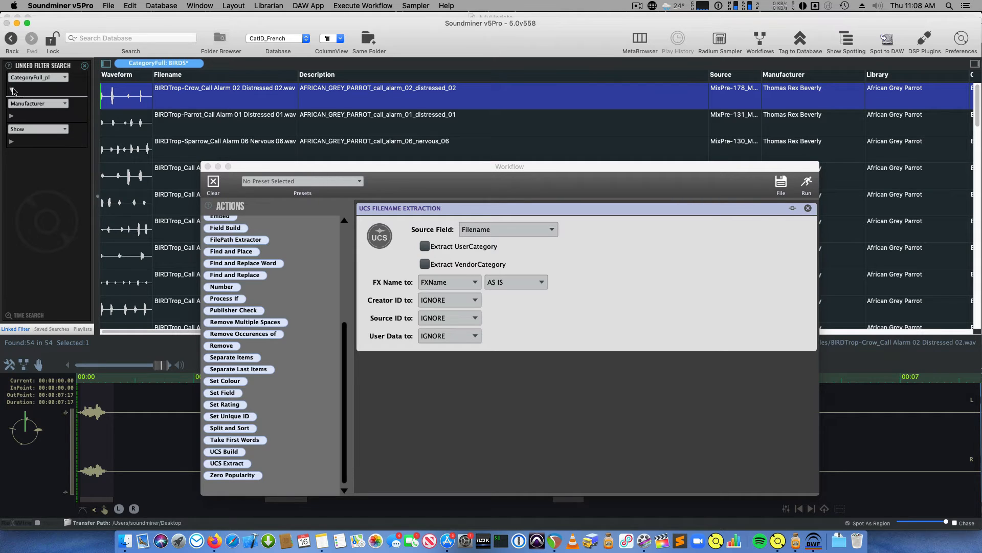
left_click(25, 100)
left_click(38, 108)
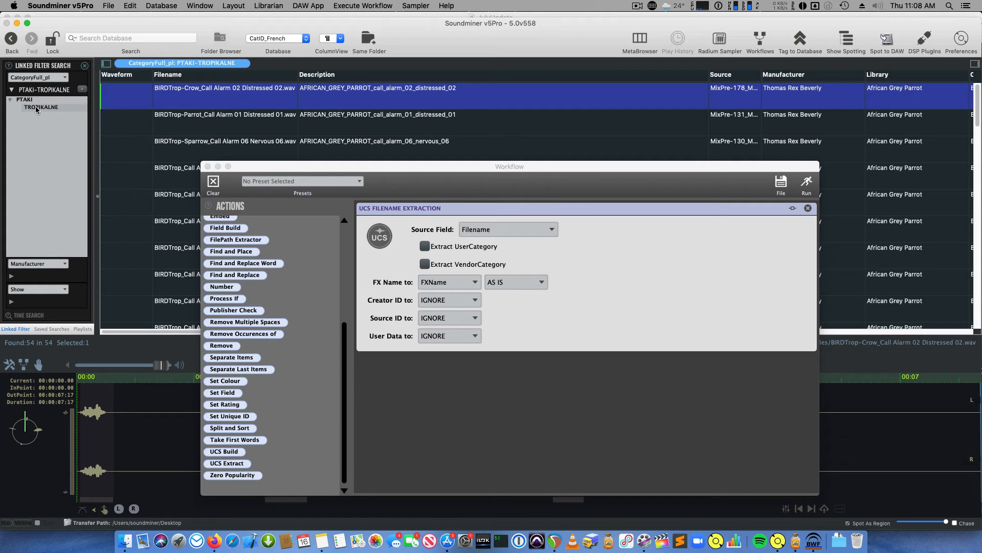
left_click(27, 101)
left_click(39, 108)
left_click(33, 101)
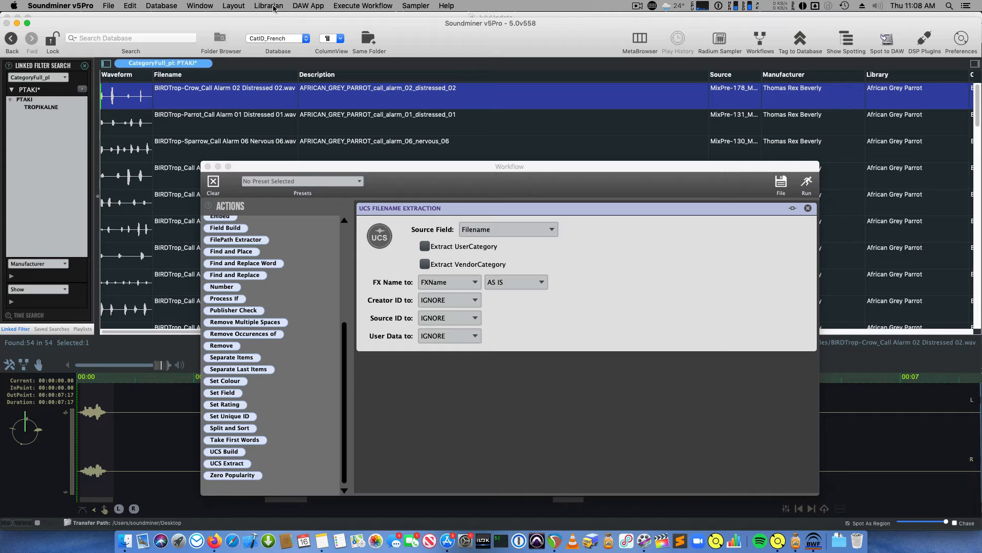
- Set the second linked filter to Category
left_click(237, 7)
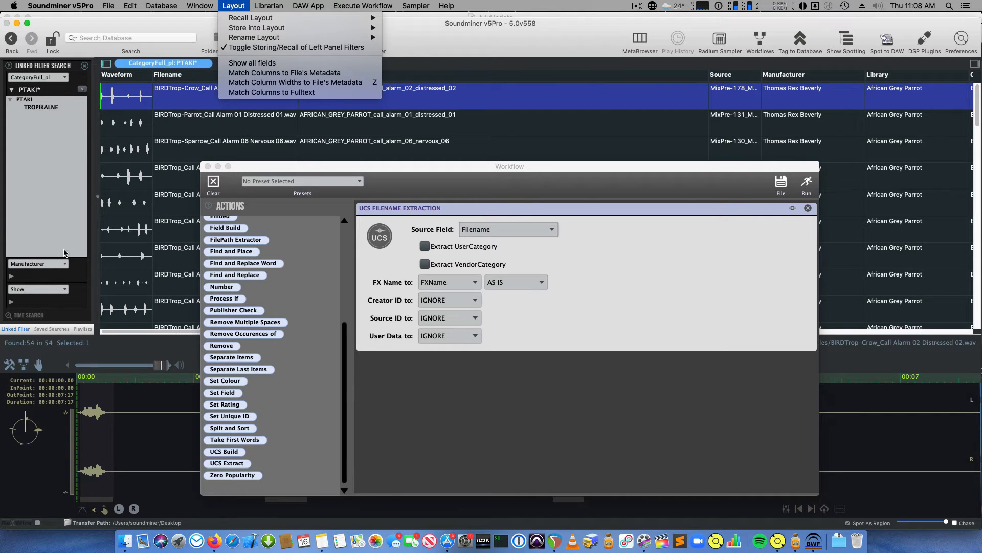
left_click(34, 208)
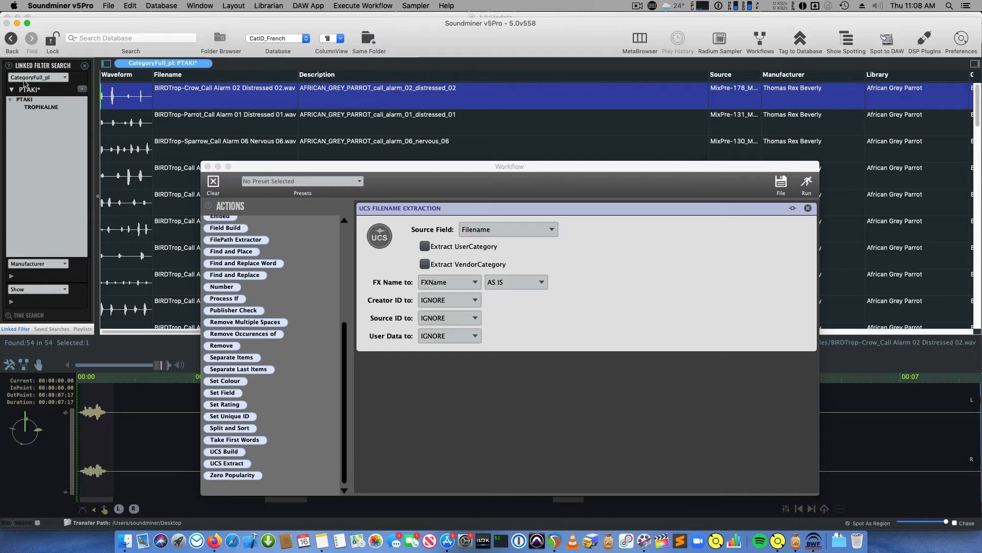
left_click(57, 264)
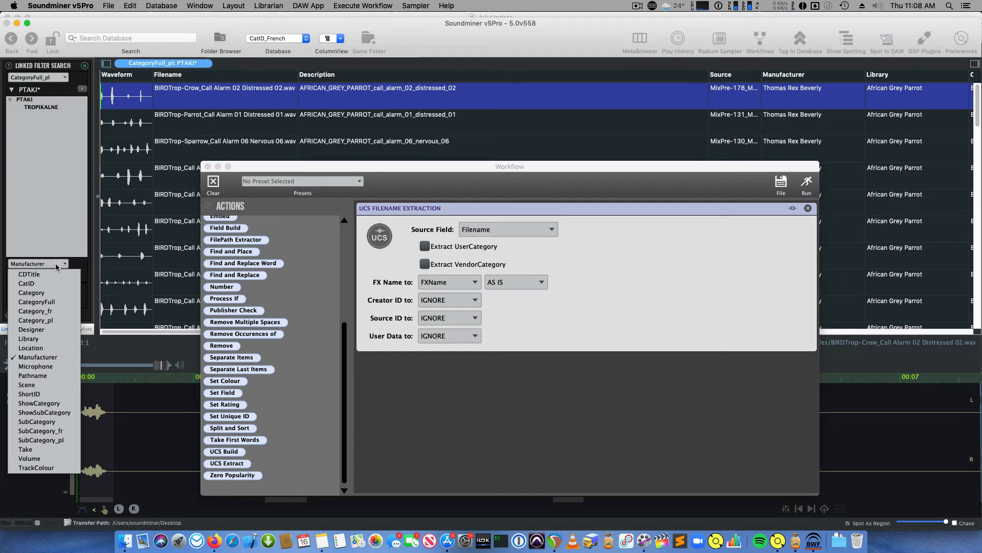
left_click(54, 295)
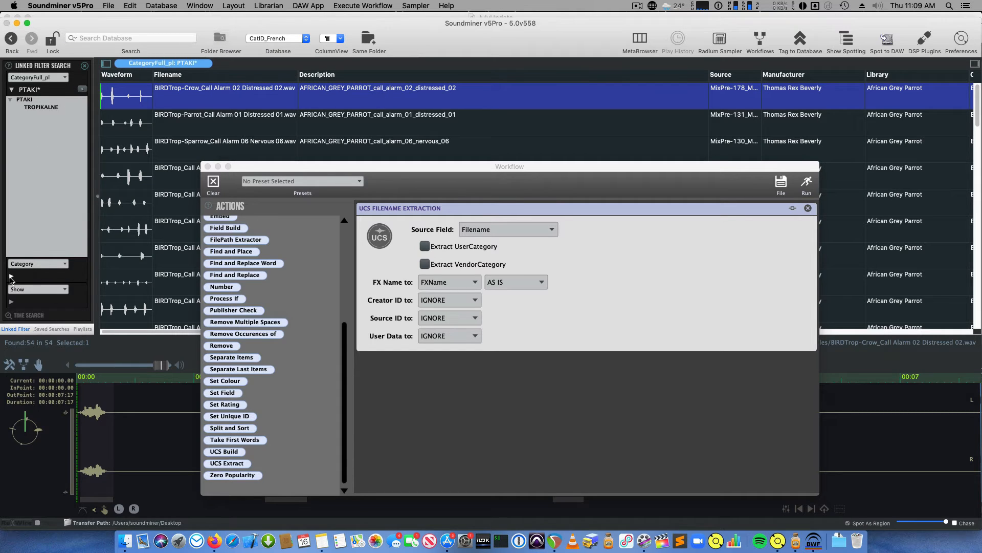
- Store the arrangement with the CategoryFull_pl and Category filters into layout 1
left_click(261, 4)
mouse_move(226, 4)
mouse_move(240, 27)
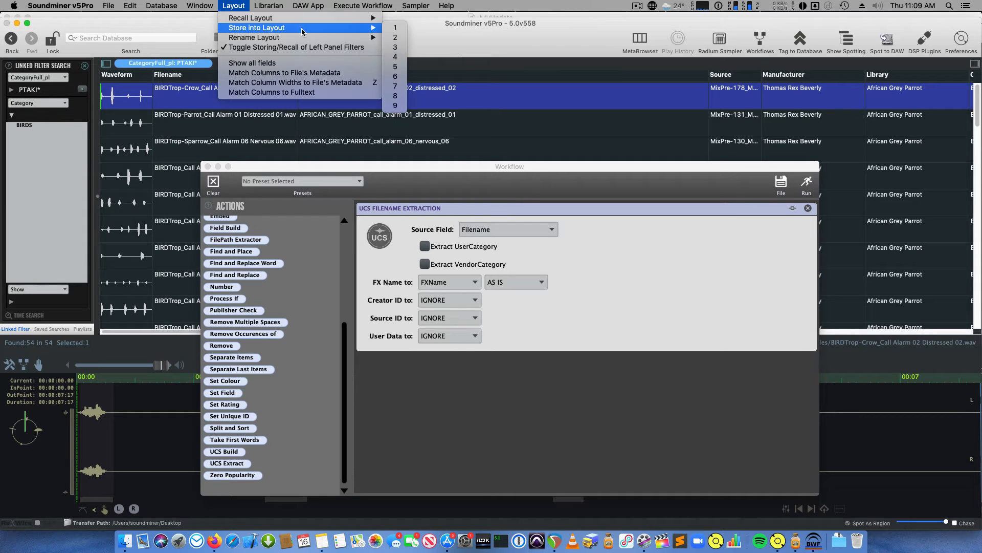
left_click(239, 50)
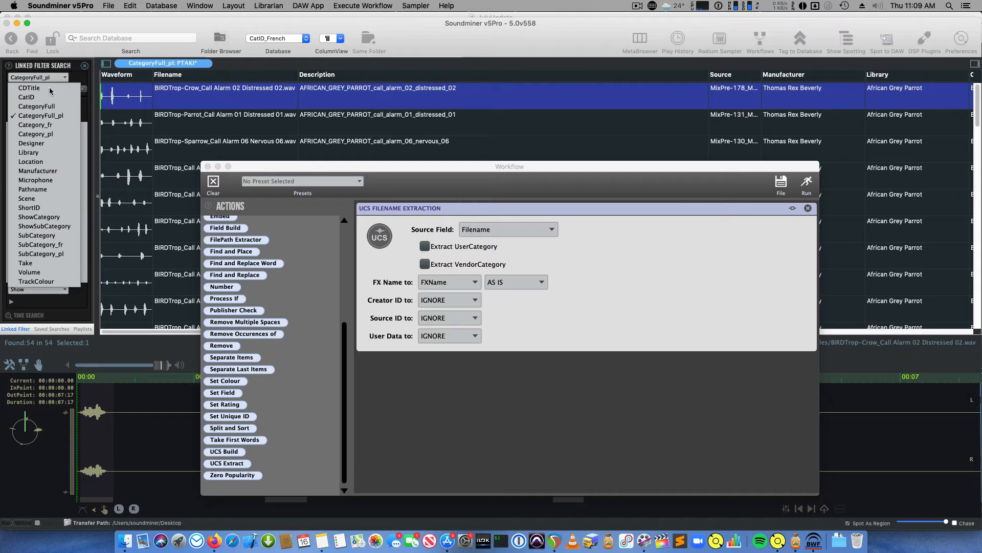
- Set the first linked filter to CategoryFull and store this arrangement into another layout
left_click(233, 5)
mouse_move(358, 27)
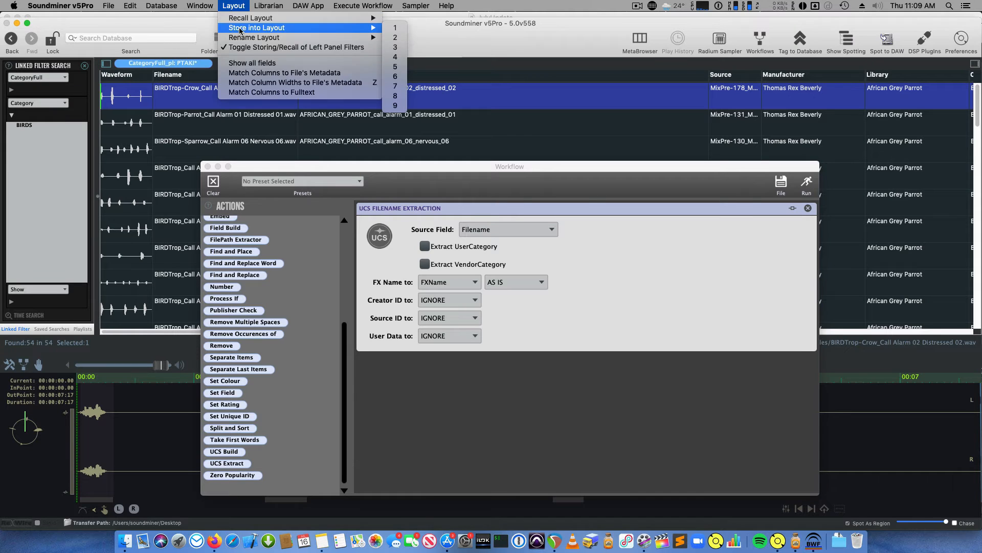
left_click(197, 114)
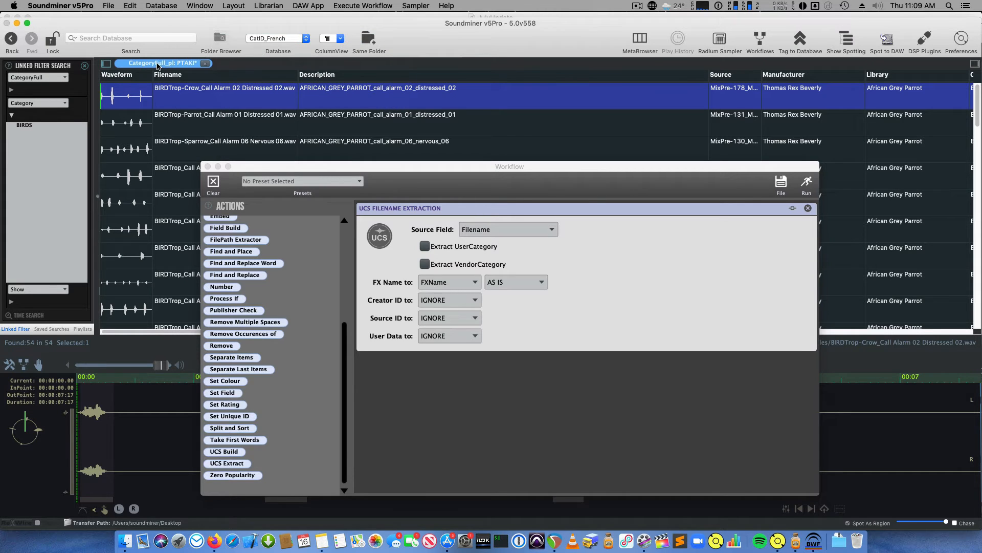
- Recall layout 1 with the CategoryFull_pl and Category linked filters, check the layout storing options, and widen the linked filter panel slightly
key("super+1")
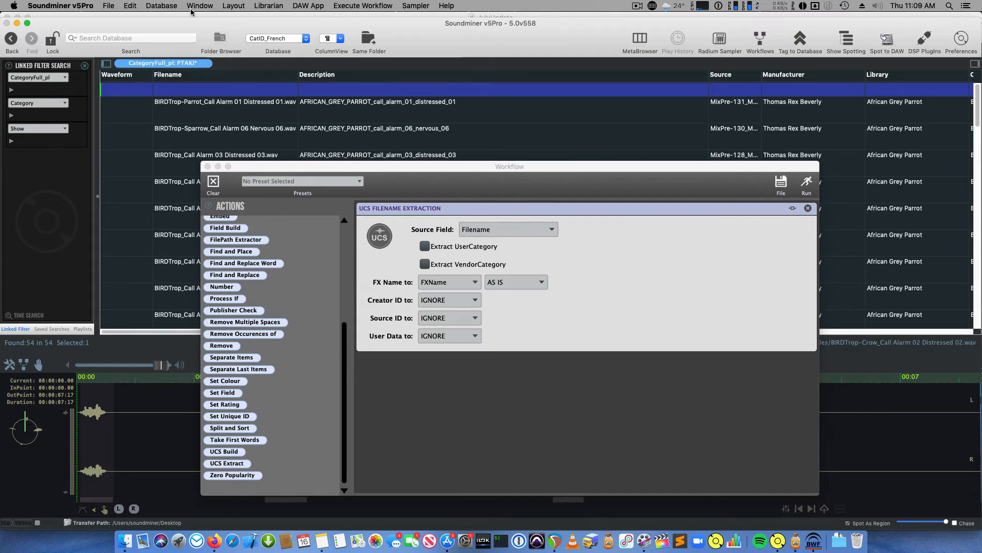
left_click(233, 5)
mouse_move(233, 19)
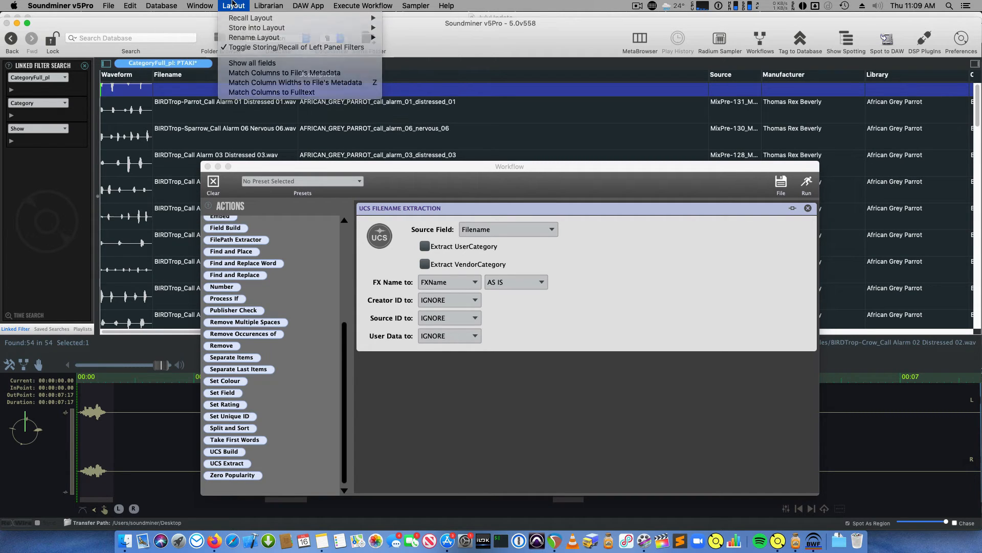
left_click(203, 29)
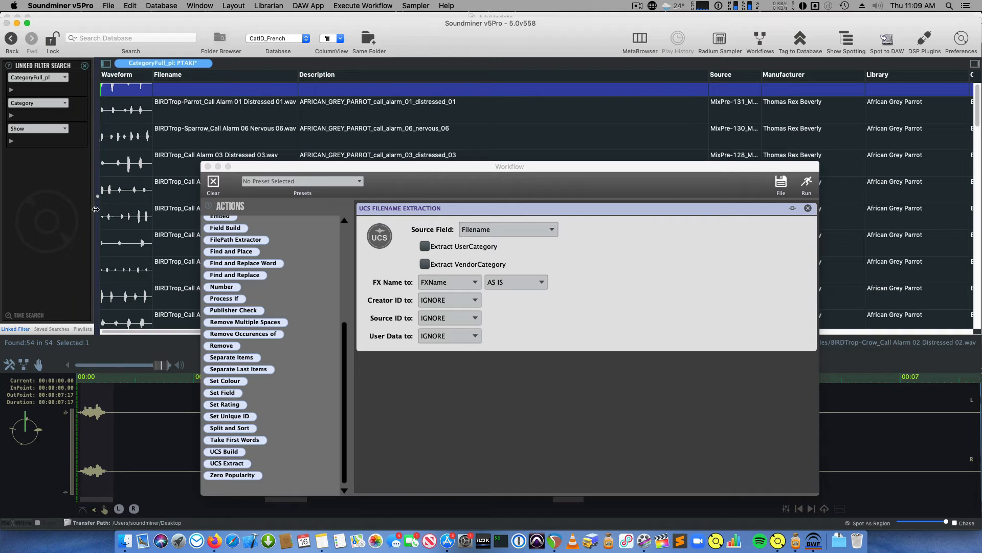
left_click_drag(96, 210, 112, 210)
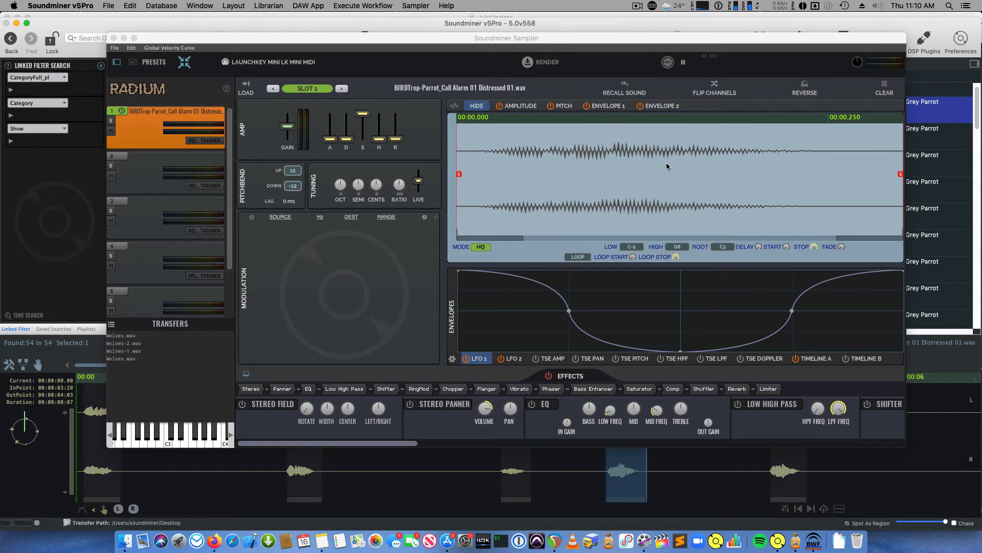
- Toggle HQ mode for the parrot call in sampler slot 1 to compare playback, leaving it off
left_click(479, 248)
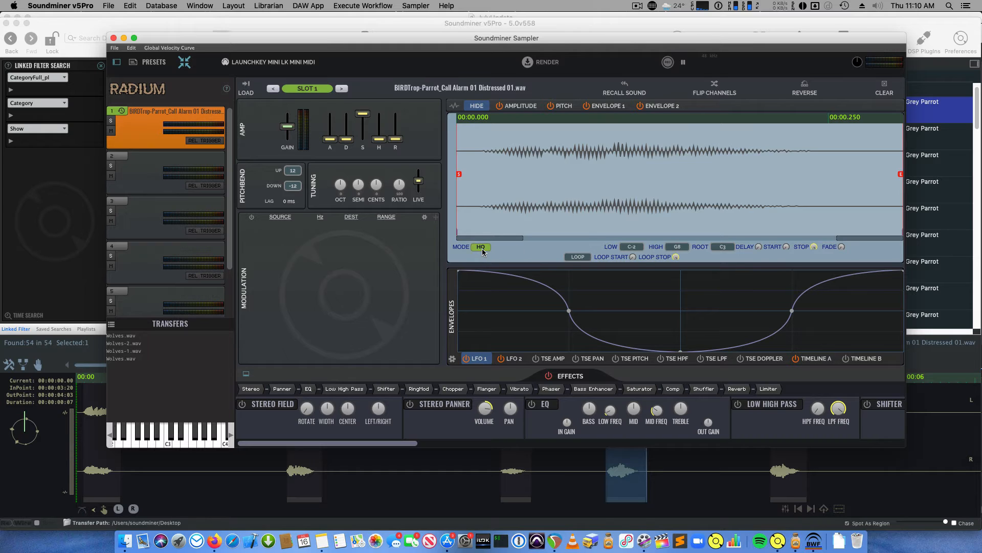
left_click(479, 248)
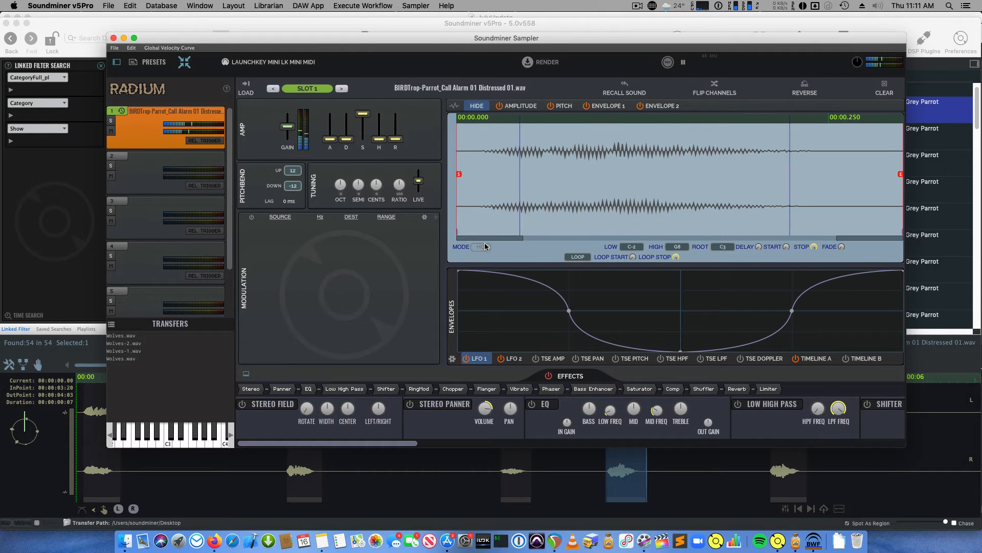
left_click(483, 247)
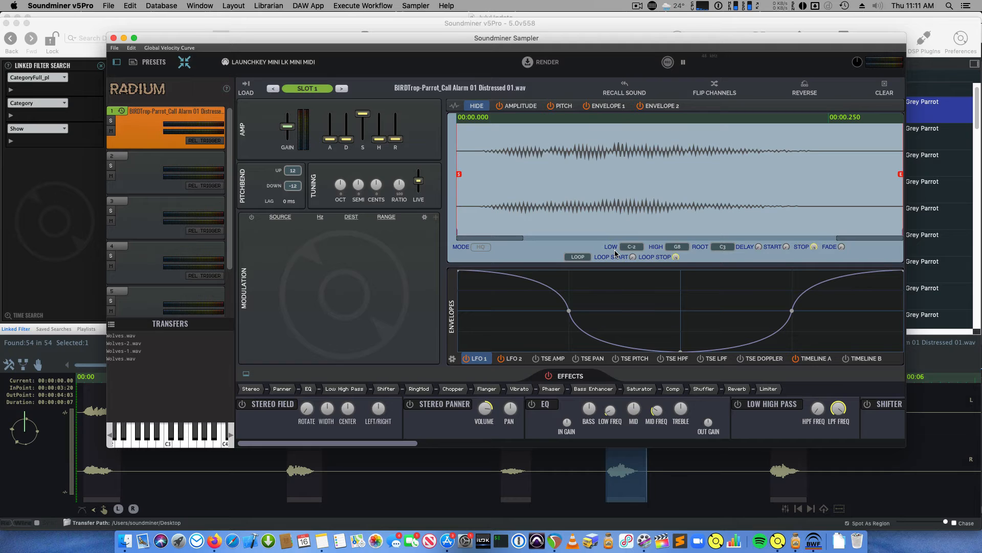
left_click(485, 247)
- Switch to Finder and open Audio MIDI Setup from the Utilities folder inside Applications
left_click(125, 541)
key("super+shift+a")
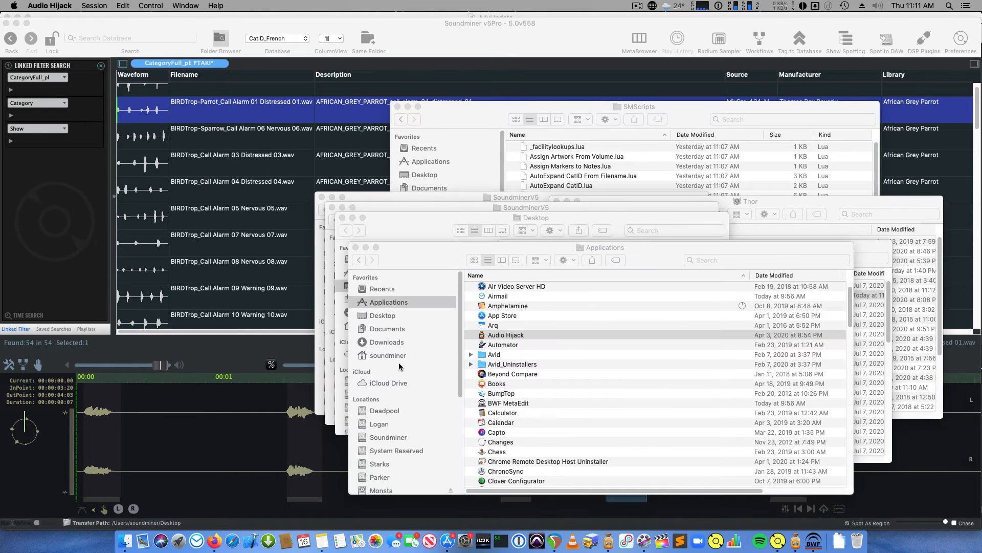
left_click(555, 336)
key("u")
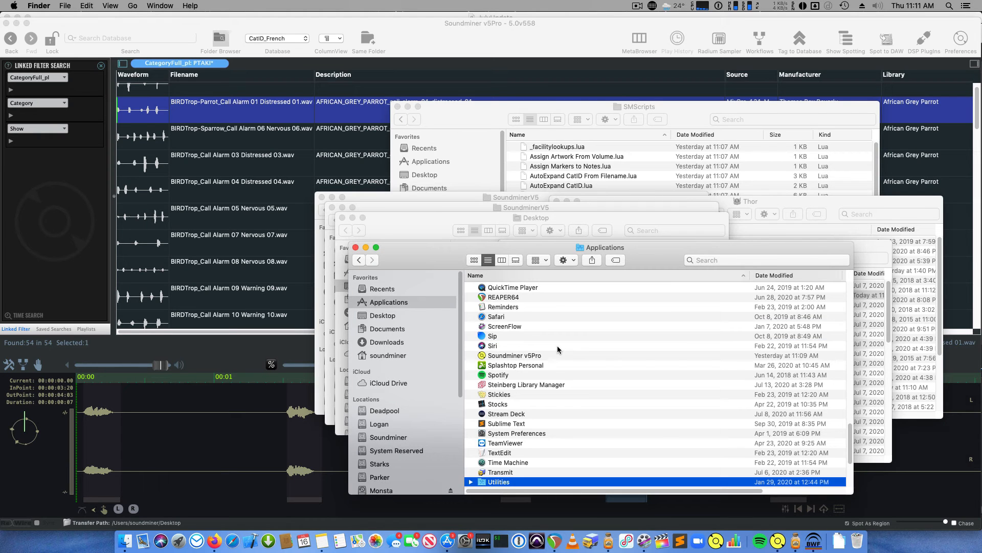
key("super+Down")
type("au")
key("super+Down")
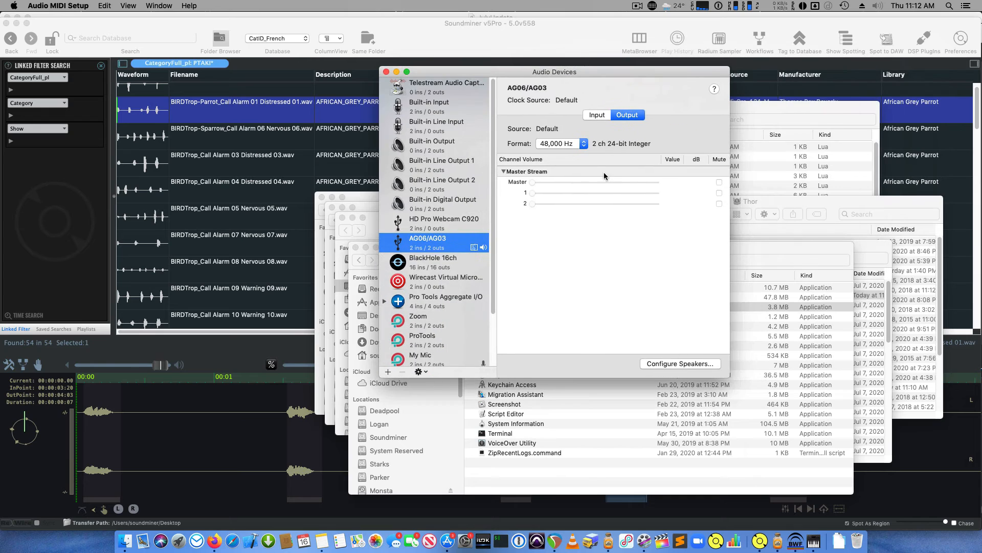
- Set the output format of the AG06/AG03 device to 96,000 Hz and switch back to Soundminer
left_click(571, 144)
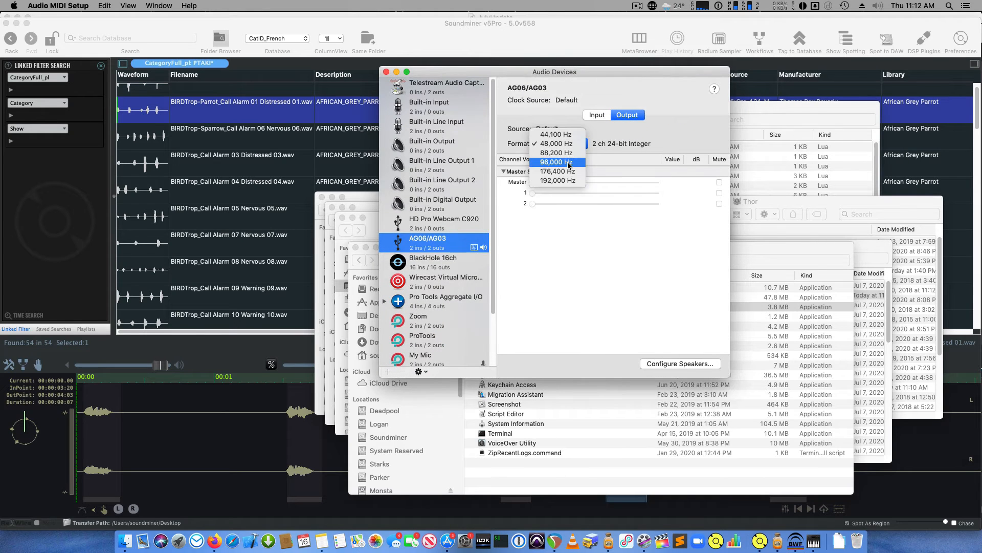
left_click(593, 155)
key("super+Tab")
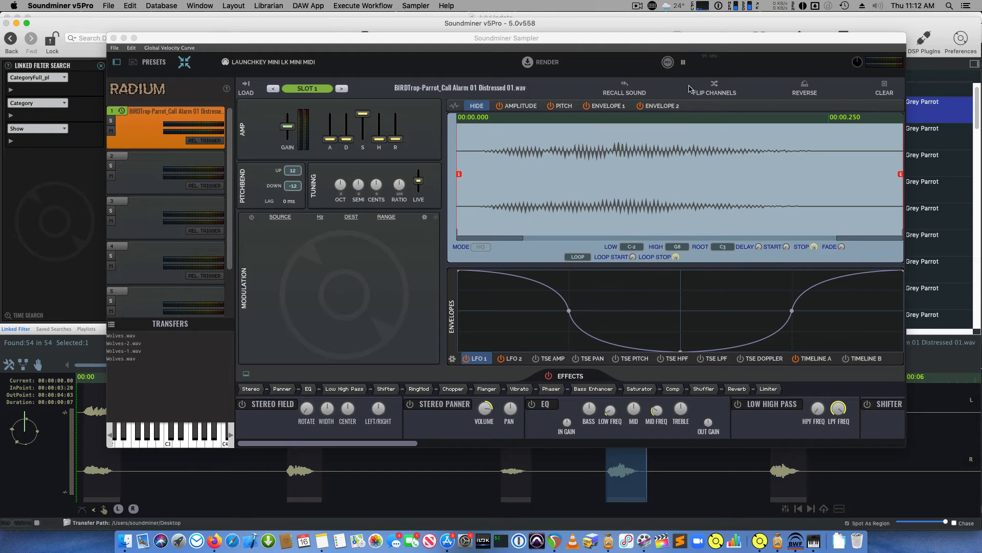
- Move the sampler window aside and examine the selected parrot record's metadata down to its SampleRate in a widened metadata view
left_click_drag(644, 42, 615, 382)
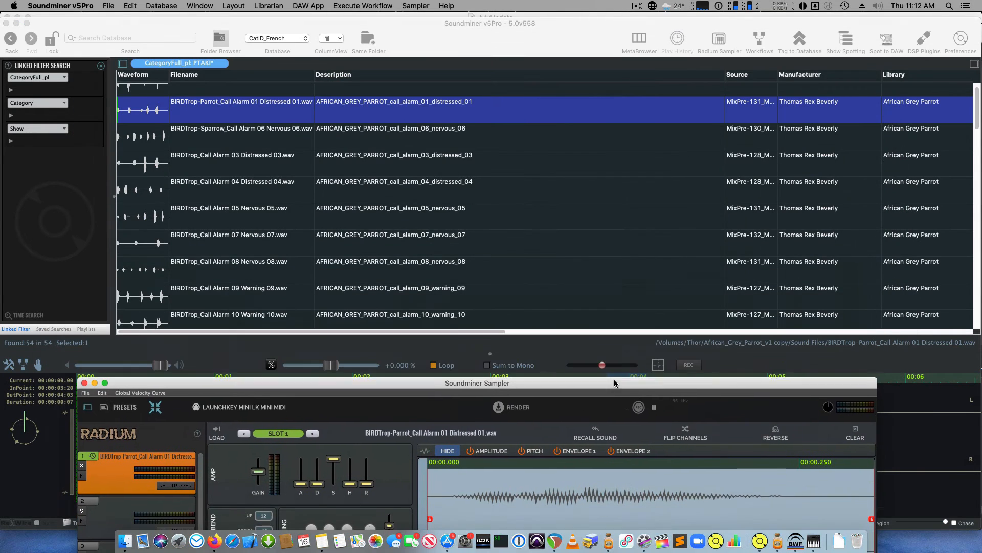
scroll(872, 314, "right", 10)
scroll(872, 315, "right", 5)
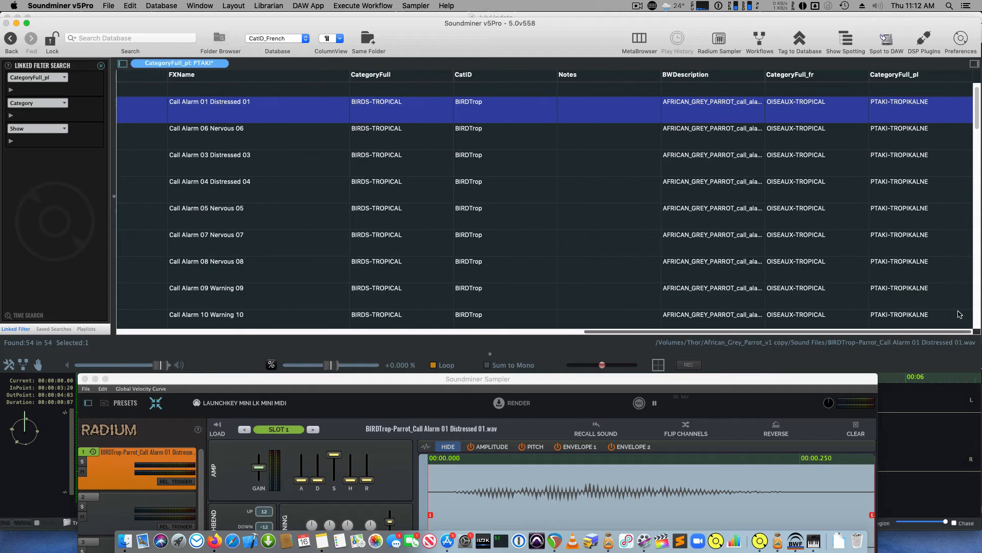
left_click(975, 64)
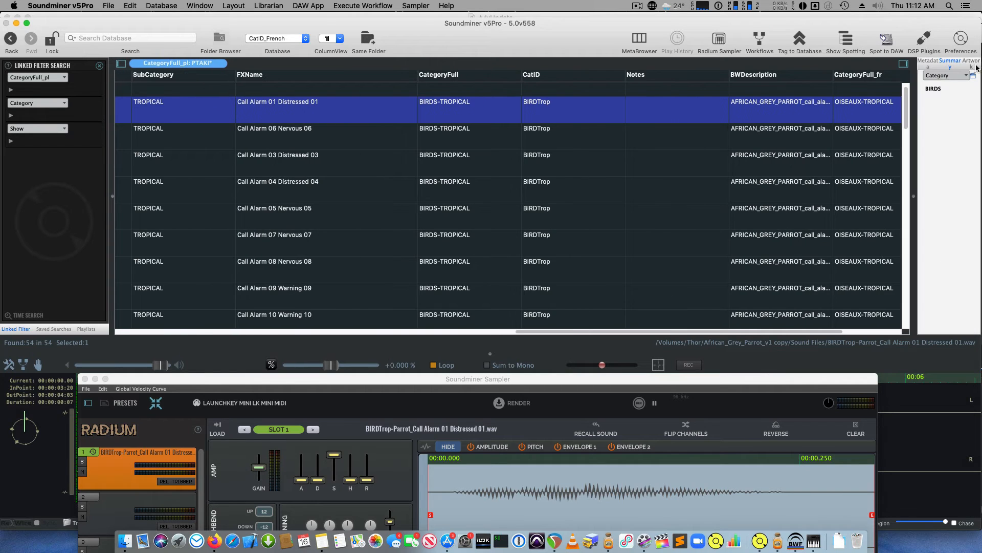
left_click(928, 61)
left_click_drag(914, 197, 783, 202)
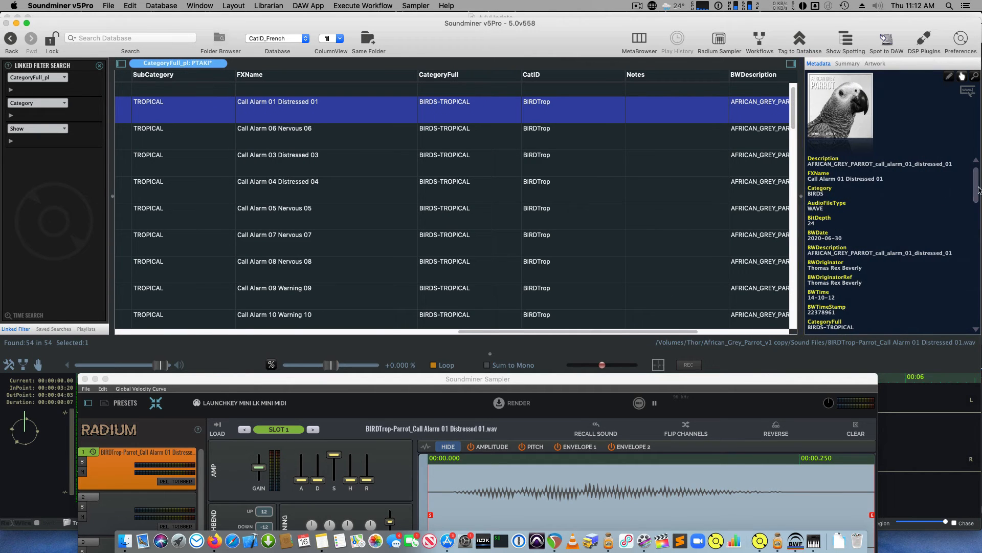
left_click_drag(975, 192, 966, 286)
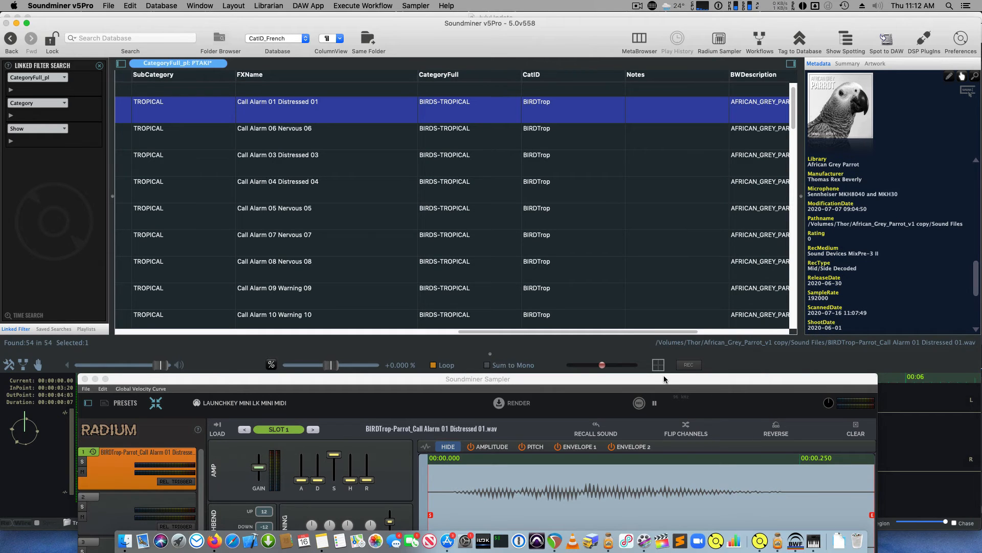
left_click_drag(666, 379, 717, 106)
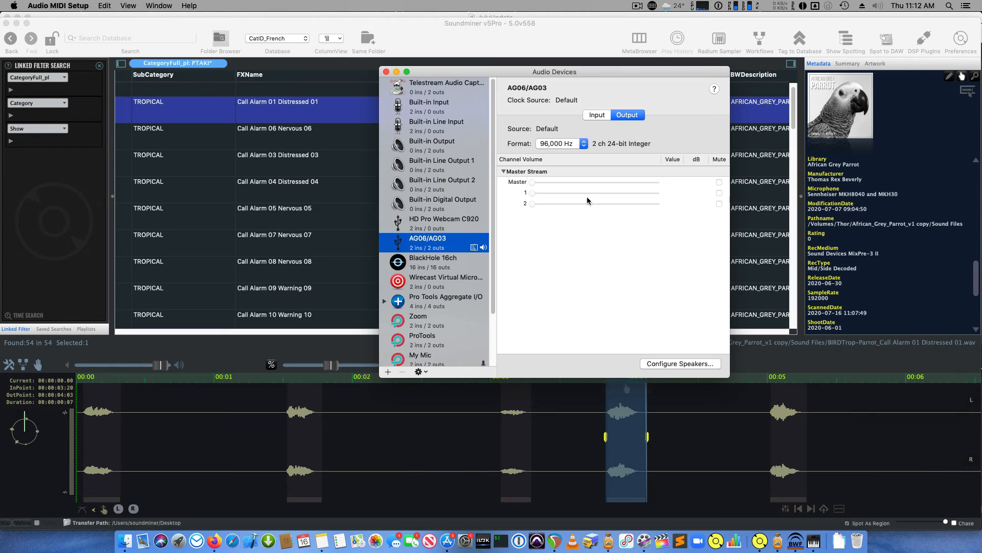
- Set the AG06/AG03 output format to 48,000 Hz in Audio MIDI Setup and return to Soundminer
left_click(580, 144)
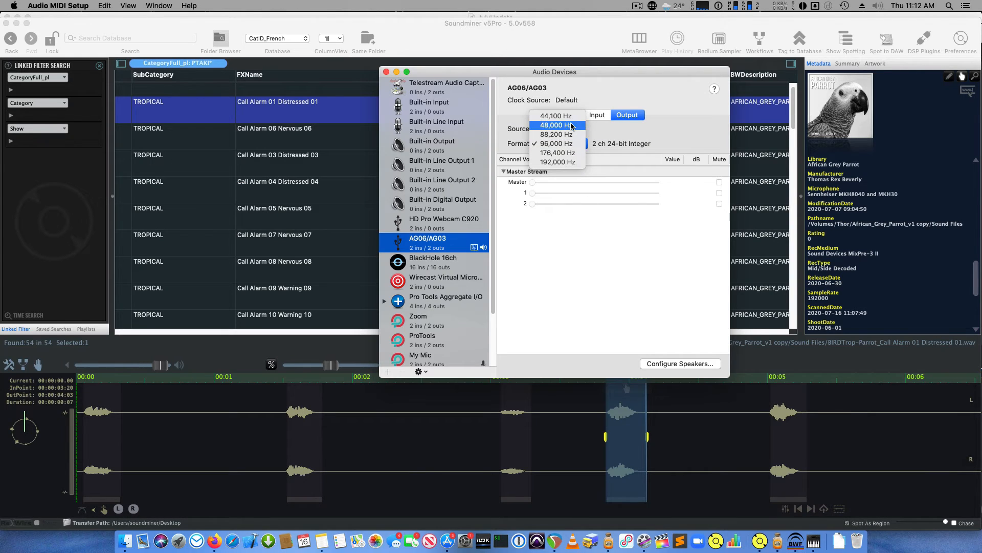
left_click(622, 146)
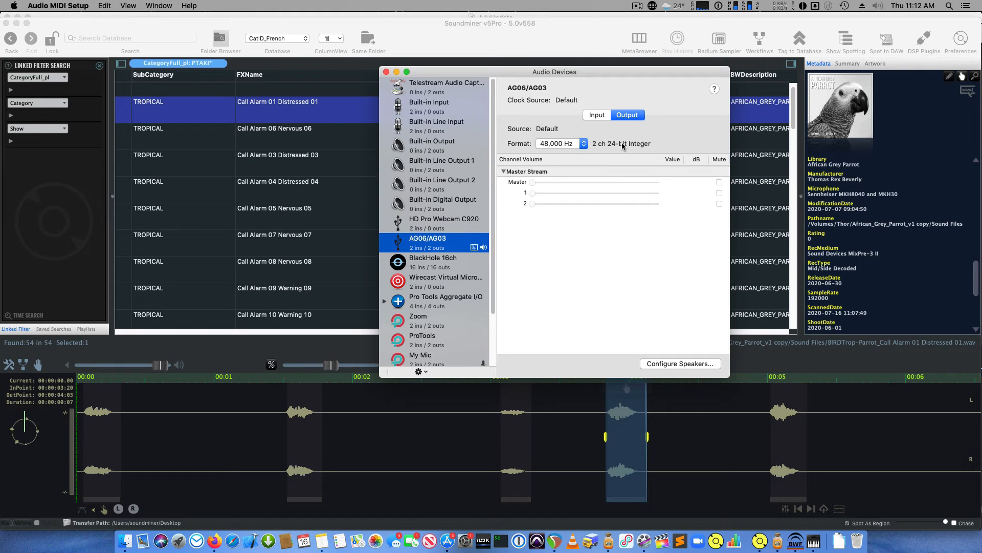
left_click(761, 542)
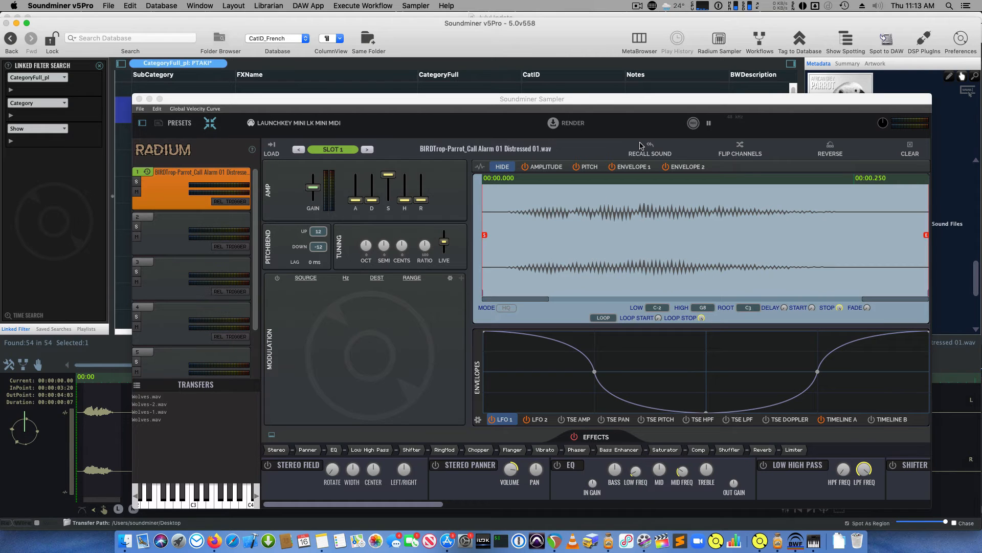
- Play the sample in slot 1 and move its start marker slightly inward to just before the call
key("space")
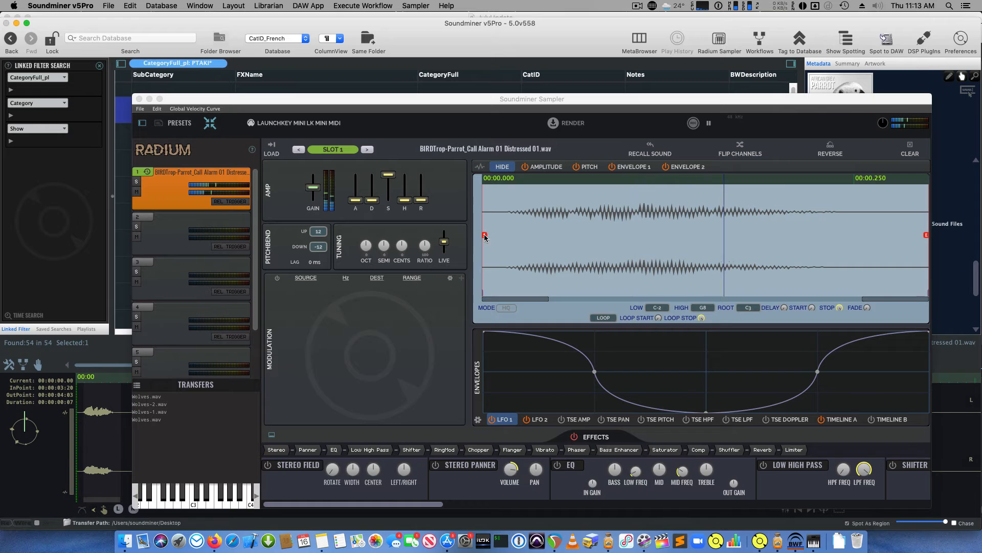
left_click_drag(485, 235, 507, 234)
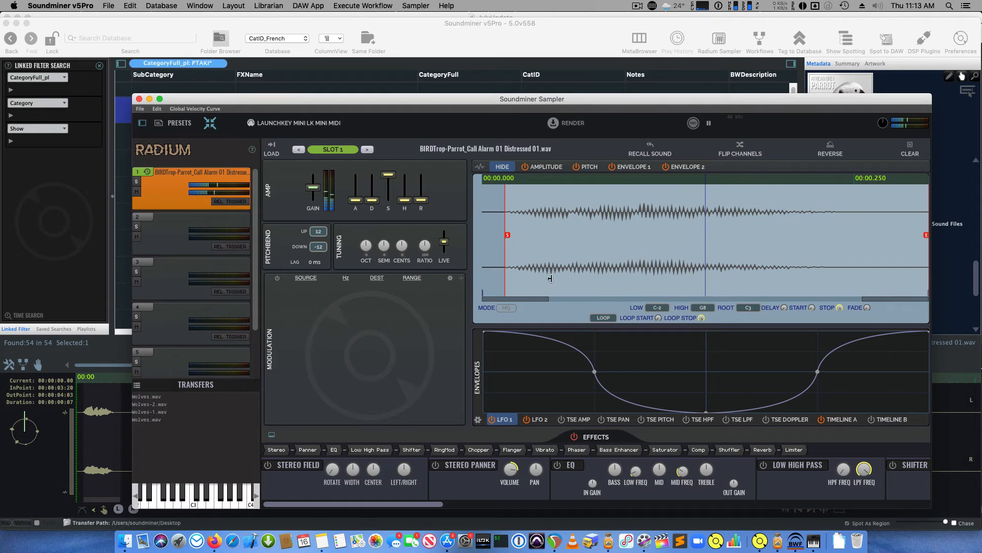
- Draw a TSE Doppler envelope that stays at maximum until about 0.5 s and falls to minimum at about 3.1 s
left_click(788, 419)
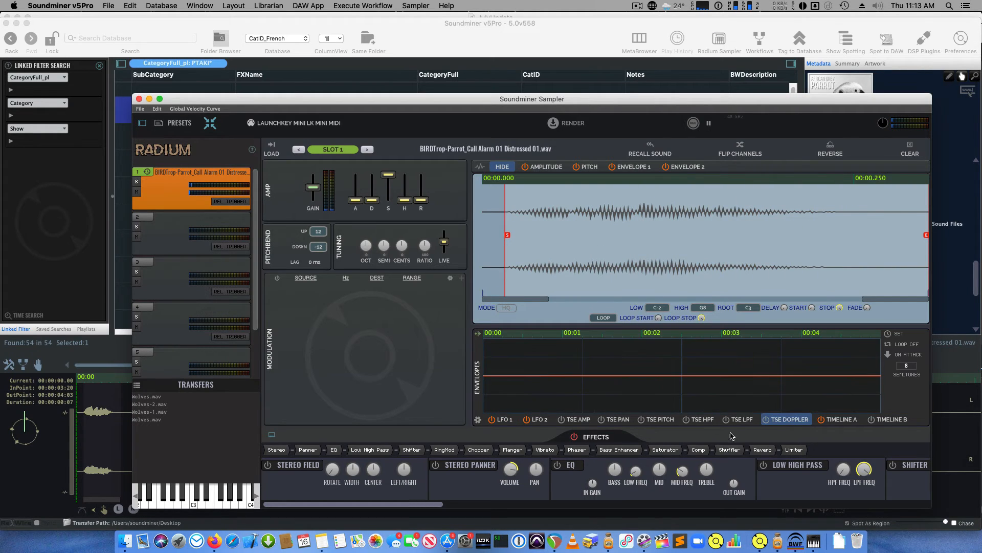
left_click_drag(515, 376, 469, 336)
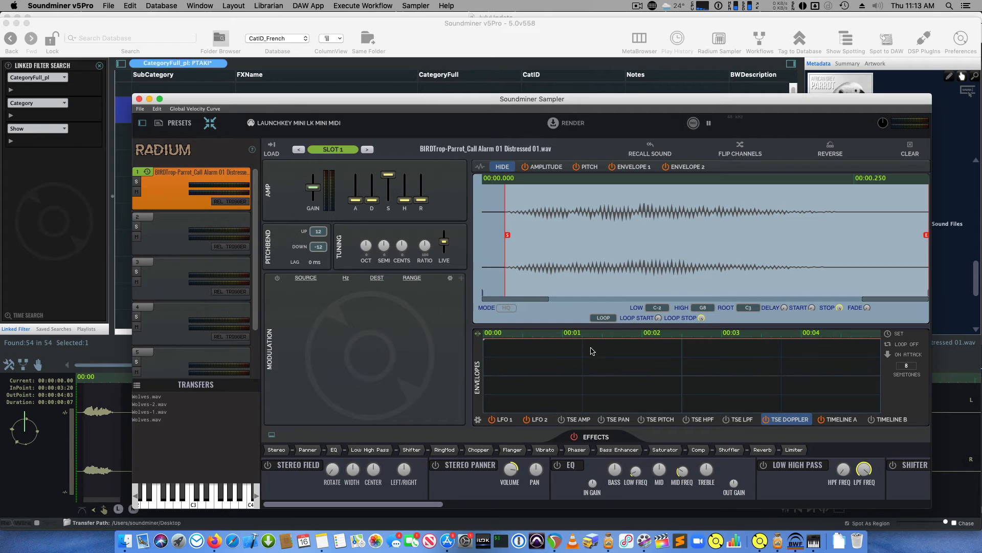
left_click_drag(594, 346, 735, 437)
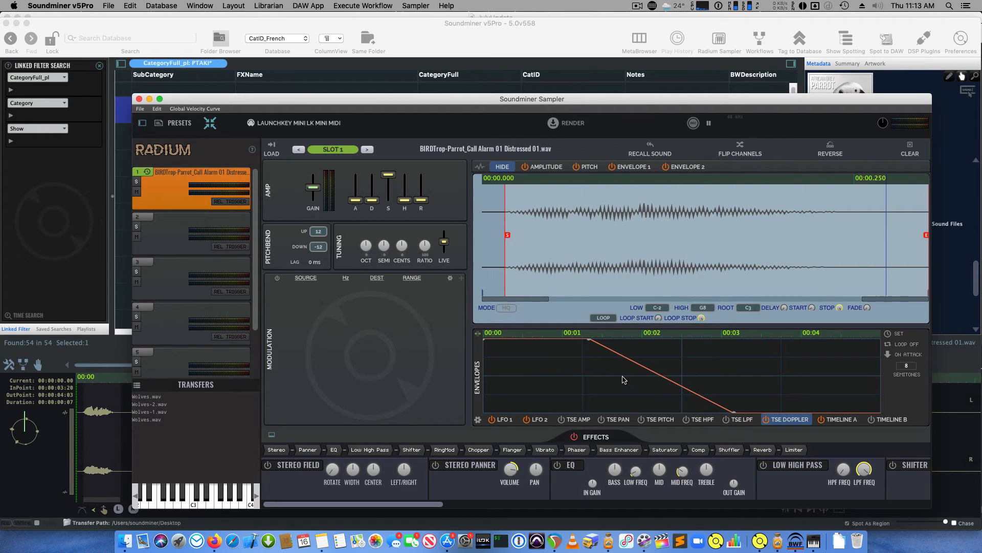
left_click_drag(588, 340, 521, 339)
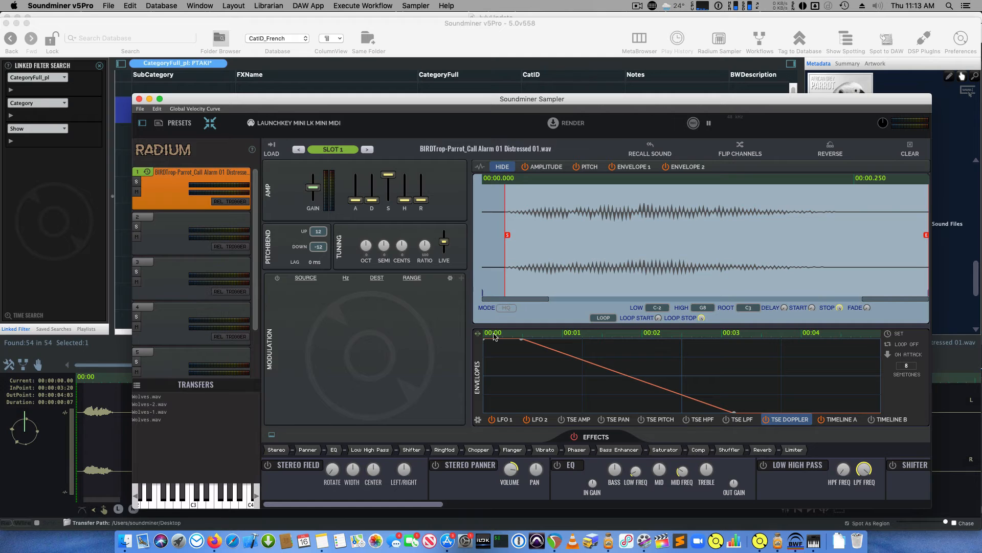
- Set the Doppler envelope's duration to 3 seconds and adjust slot 1's gain to 3.9 dB
left_click_drag(477, 333, 474, 334)
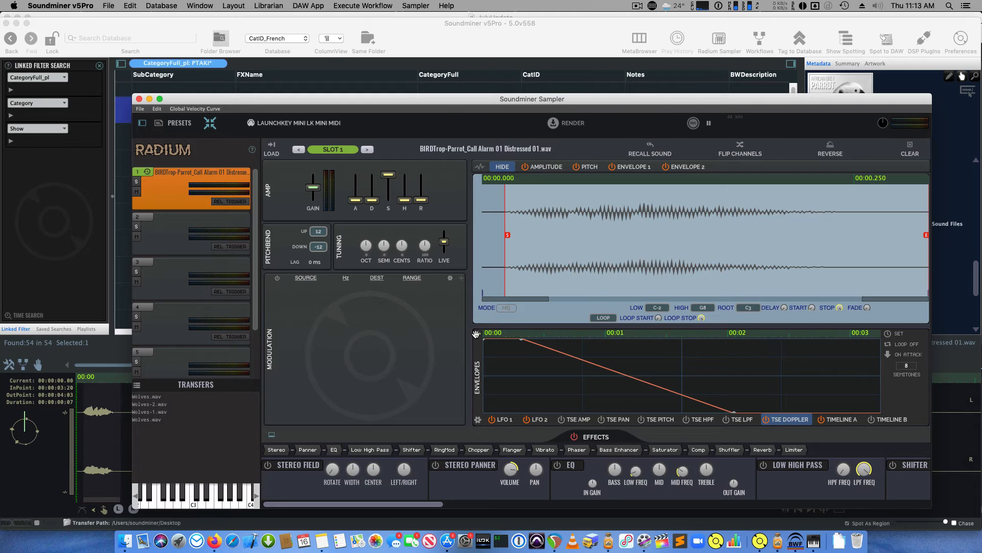
left_click(888, 334)
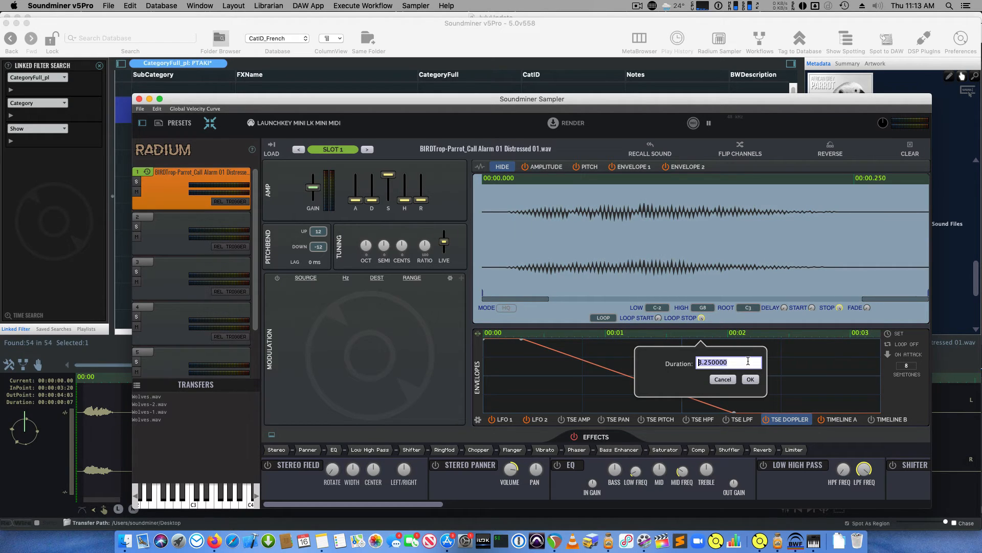
type("3")
key("Return")
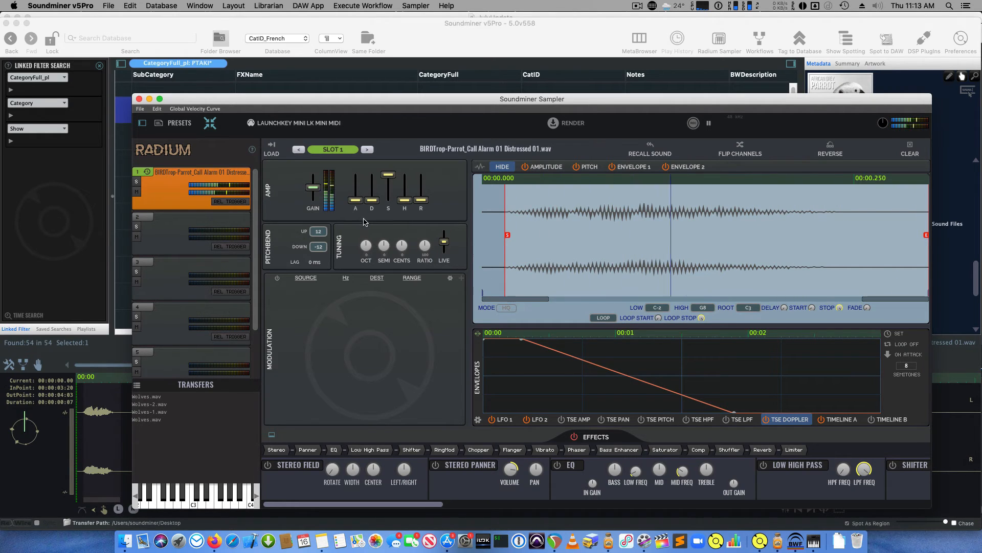
left_click_drag(313, 187, 313, 187)
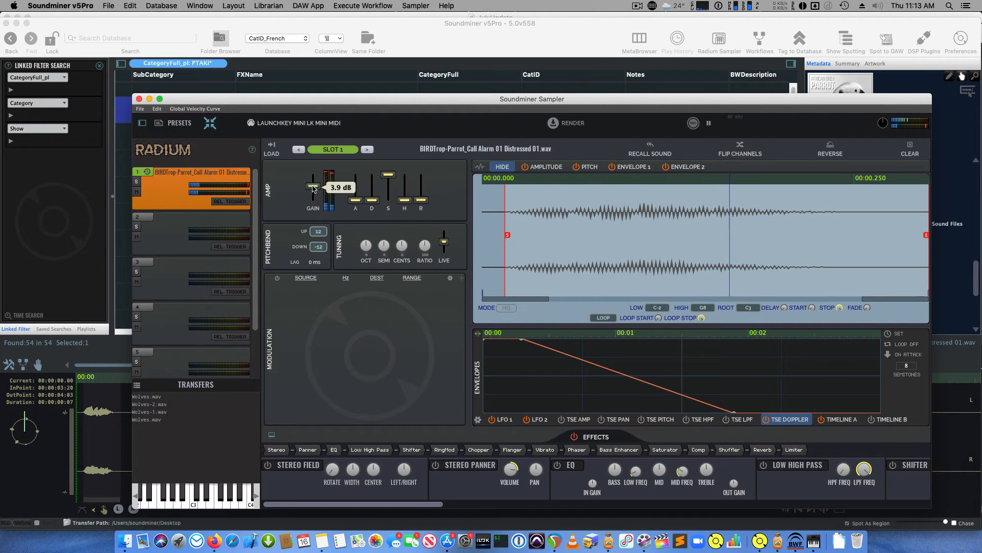
- Draw a TSE Pan envelope that falls steadily from maximum at the start to minimum at about 2.7 s
left_click(602, 420)
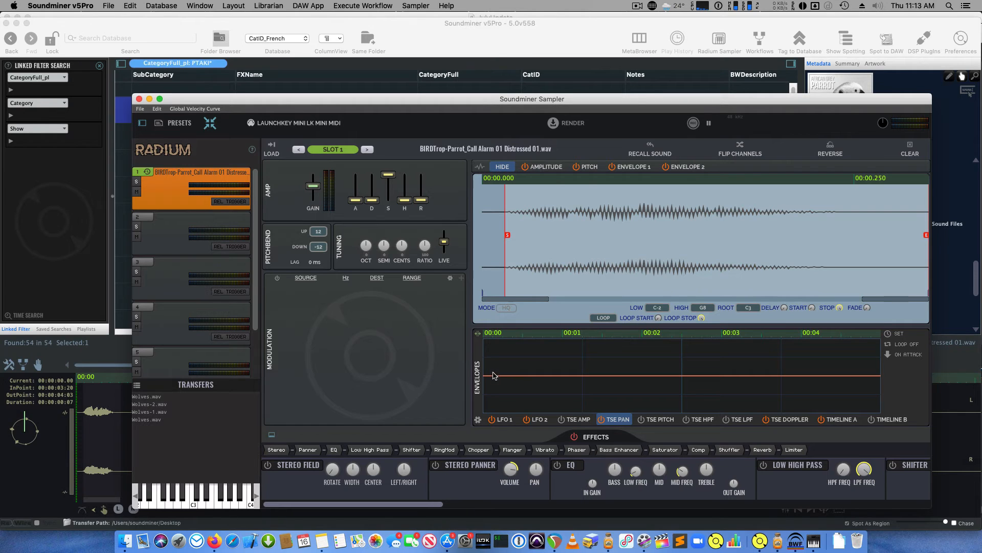
left_click_drag(494, 376, 477, 337)
left_click_drag(557, 345, 698, 457)
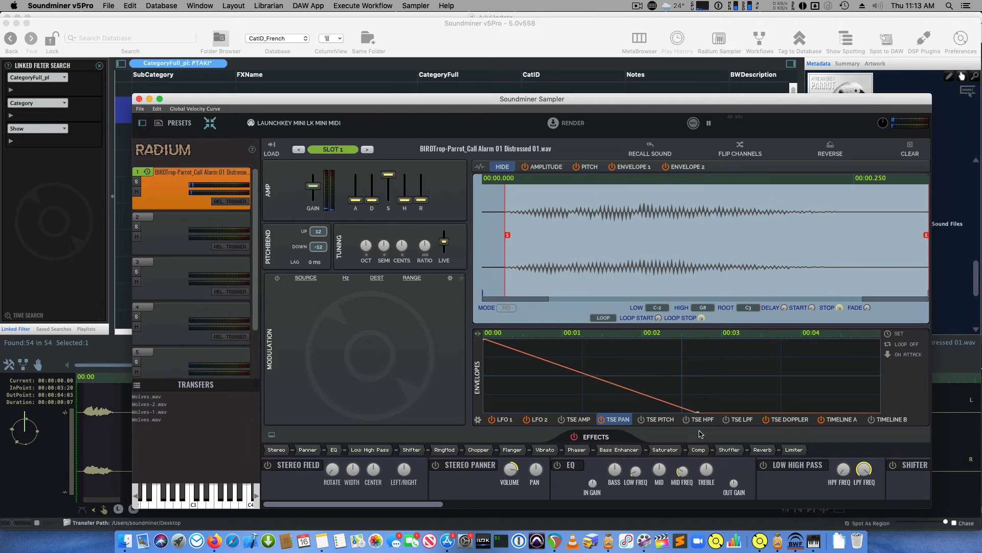
- Show the Timeline A envelope and add a modulation routing row for slot 1
left_click(842, 421)
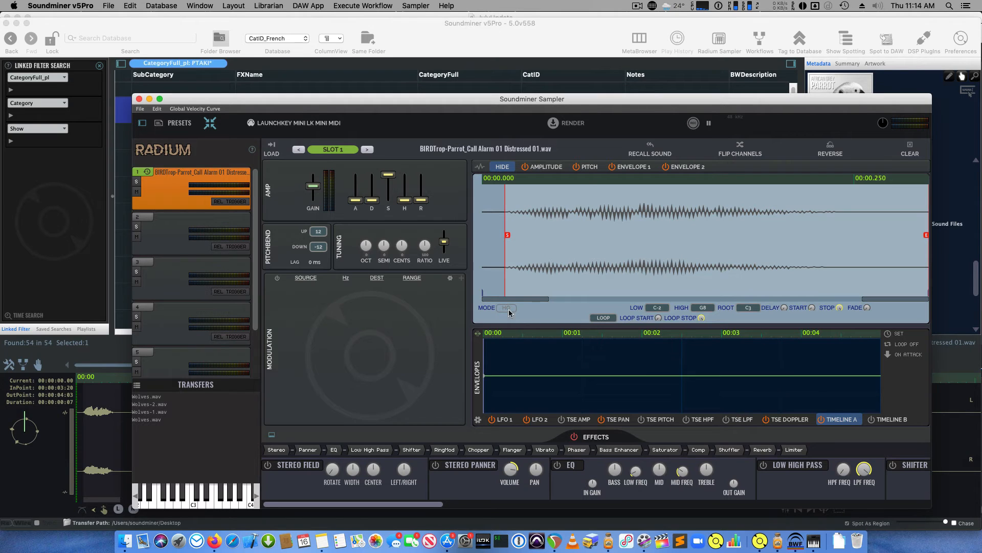
left_click(462, 279)
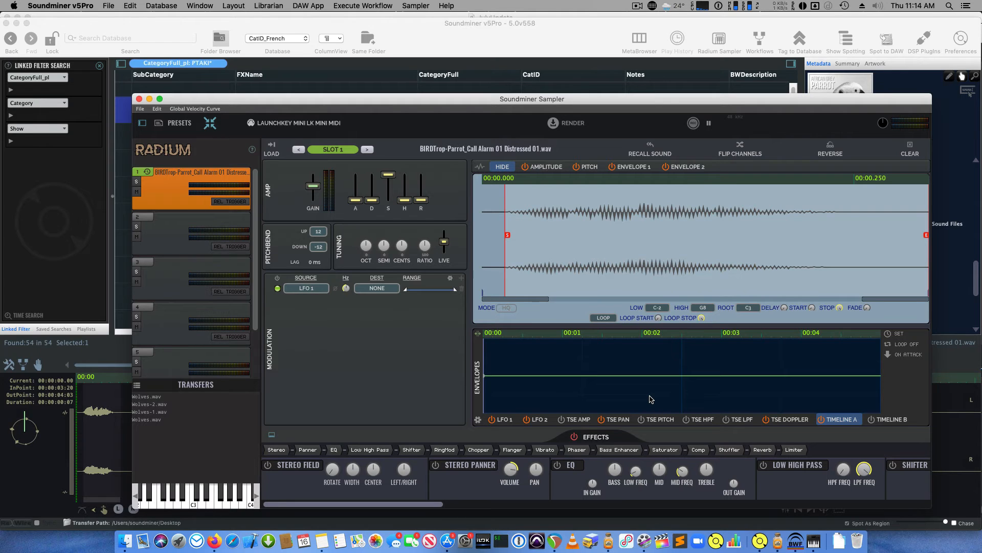
- Set the new modulation row's source to Timeline A and its destination to the Stereo Panner's Volume
left_click(312, 289)
left_click(338, 192)
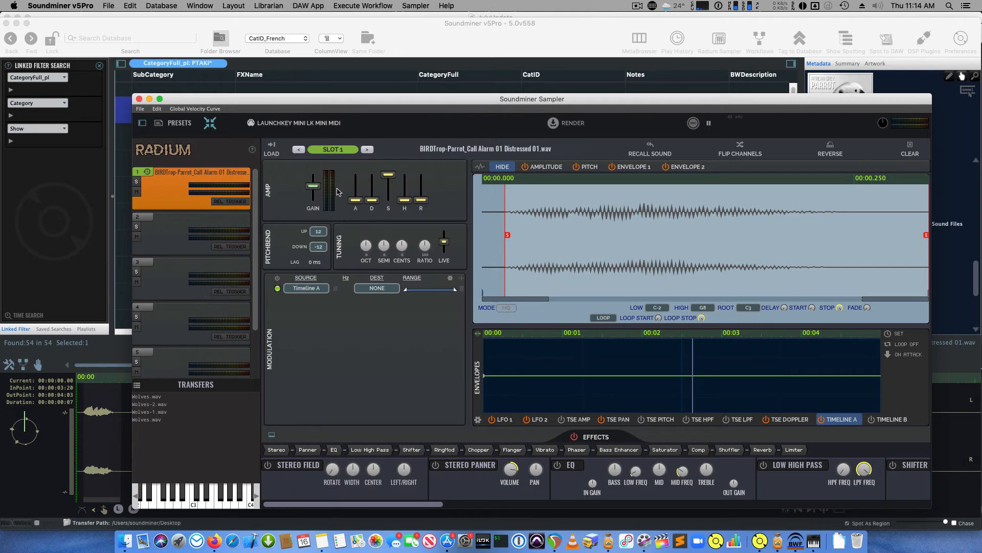
left_click(379, 288)
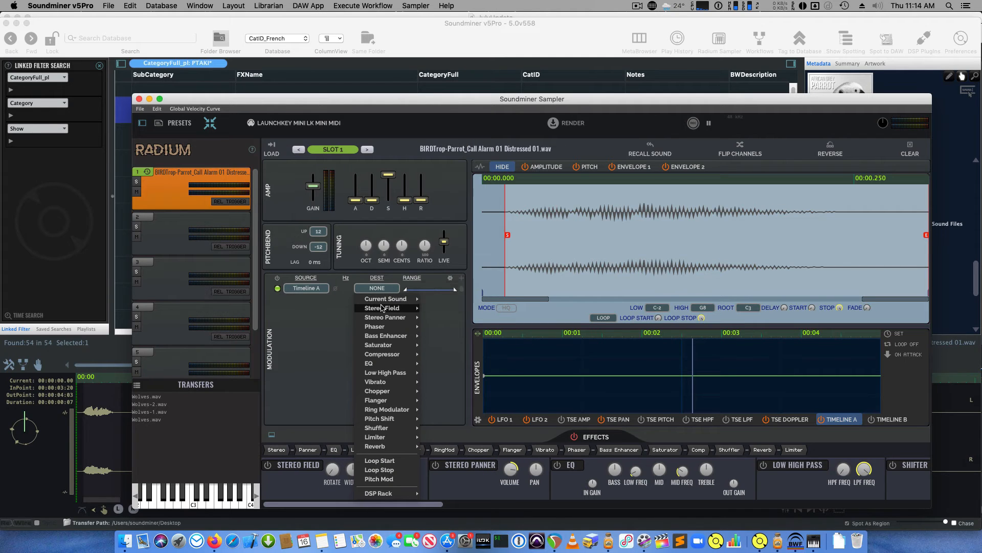
mouse_move(382, 309)
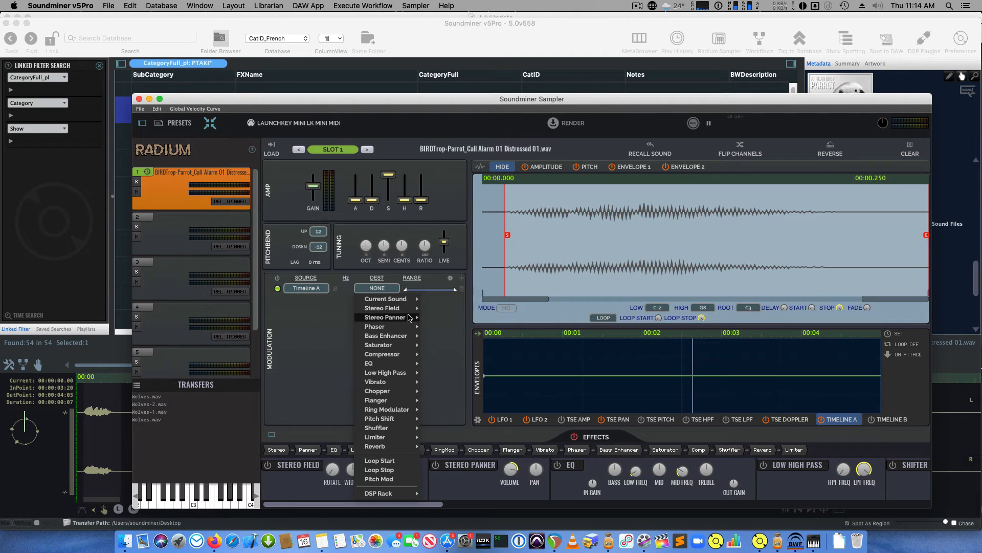
left_click(452, 312)
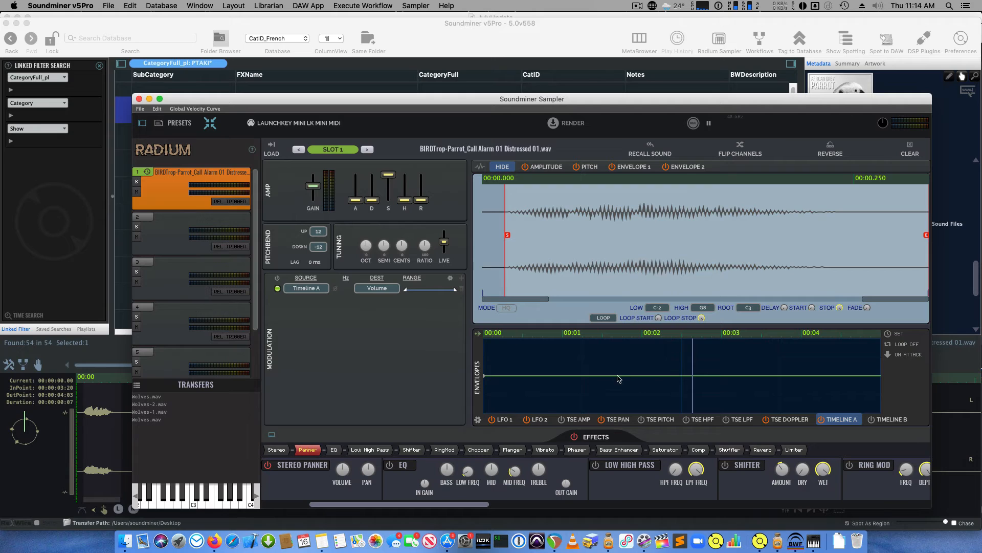
- Draw a Timeline A envelope that rises to maximum at about 1.4 s and falls to minimum at about 3.8 s
left_click_drag(618, 379, 596, 335)
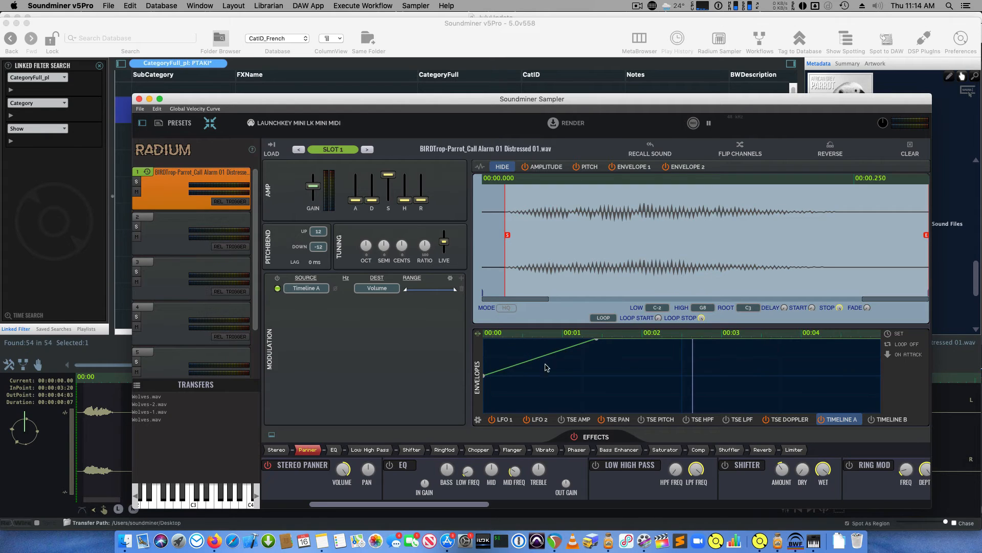
left_click_drag(742, 347, 791, 426)
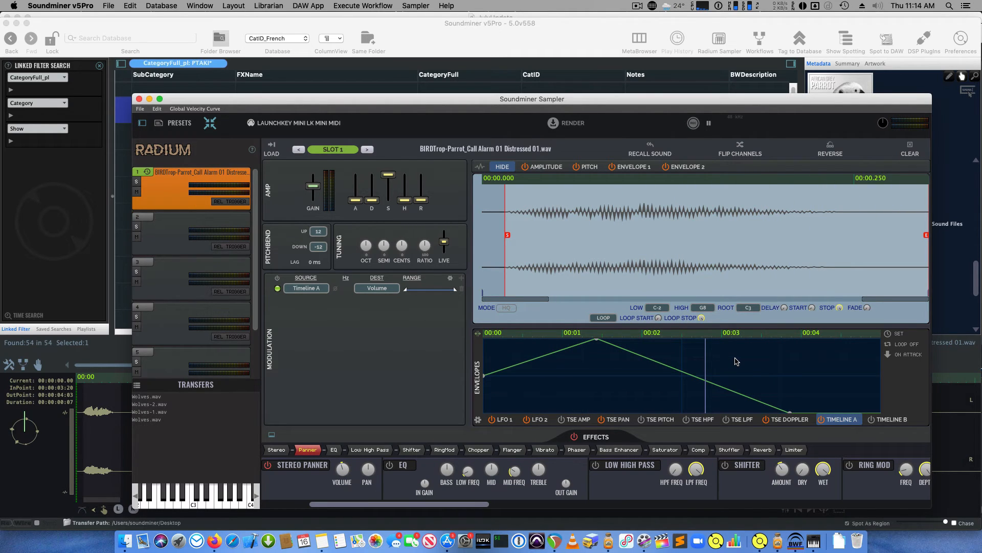
left_click(889, 354)
- Open the DSP Processing Rack, search the plugins for "ff" and load FF Pro-Q 3 into the first slot
left_click_drag(452, 94, 478, 101)
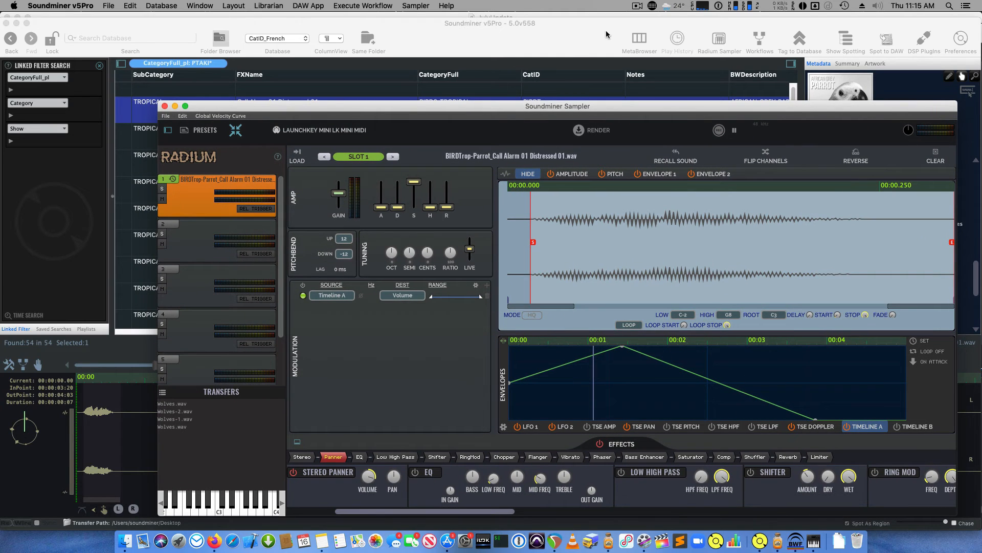
left_click(591, 28)
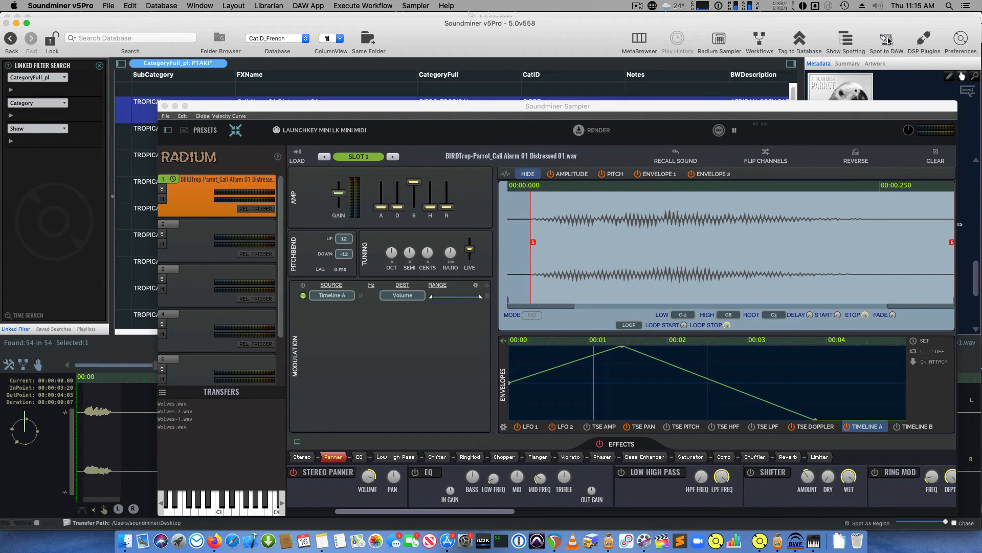
left_click(922, 40)
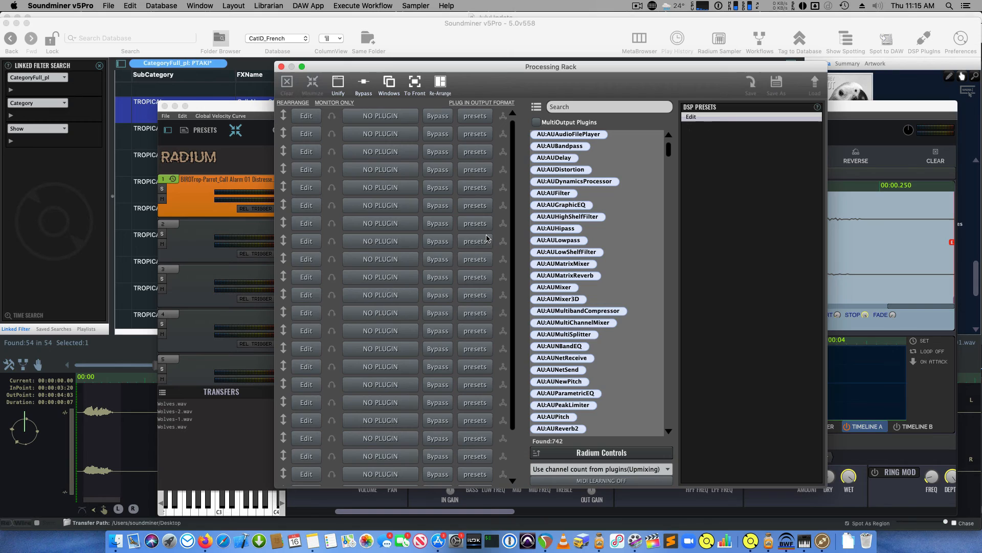
left_click(592, 104)
type("ff")
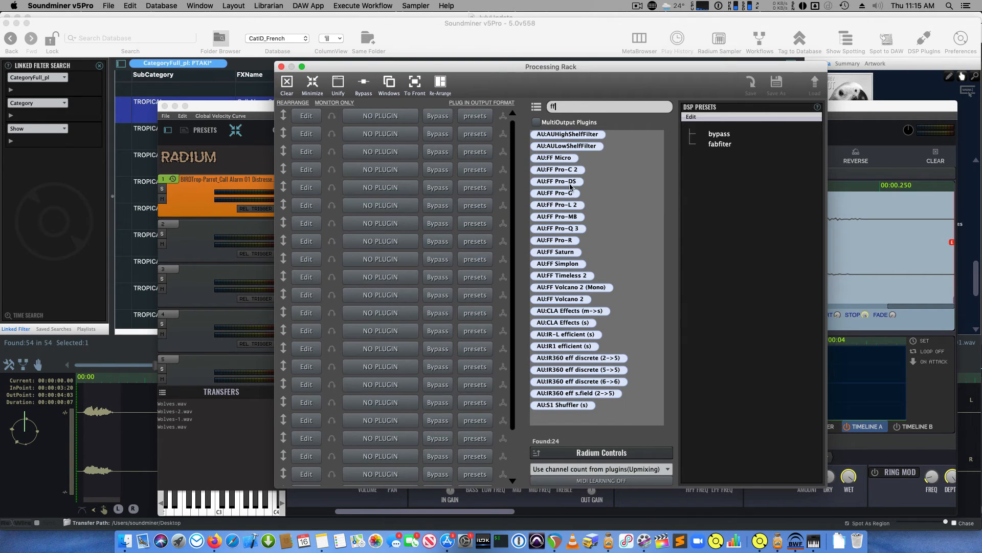
left_click_drag(572, 230, 397, 120)
- Add a Pro-Q 3 bell band at about 2 kHz with about -3.7 dB gain, and move the plugin window aside
left_click(517, 297)
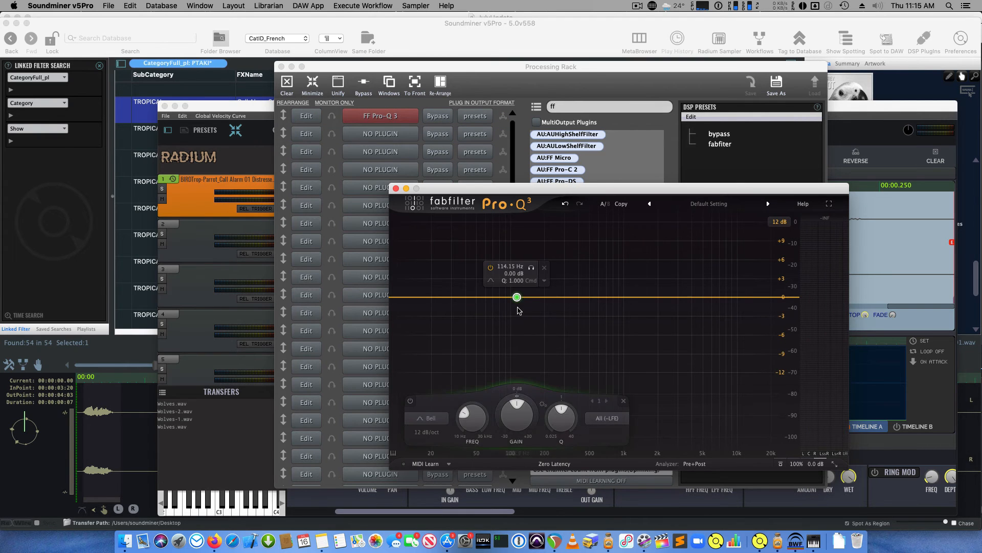
left_click_drag(517, 298, 659, 296)
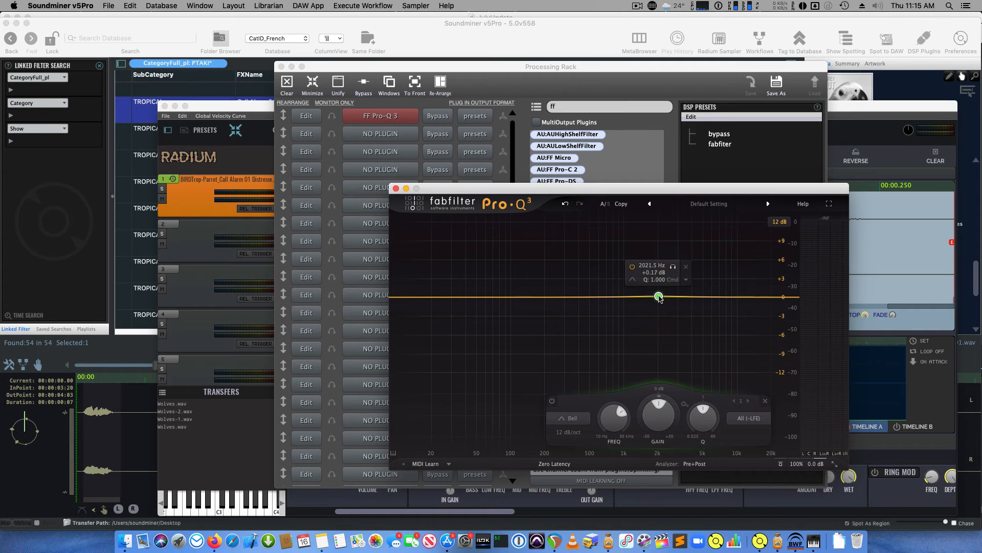
left_click_drag(662, 408, 663, 418)
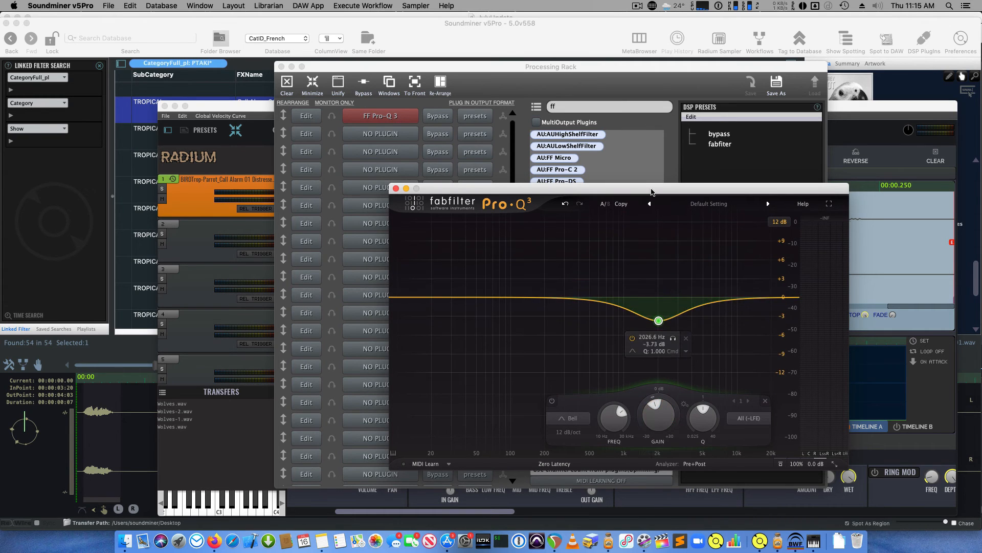
left_click_drag(651, 189, 404, 134)
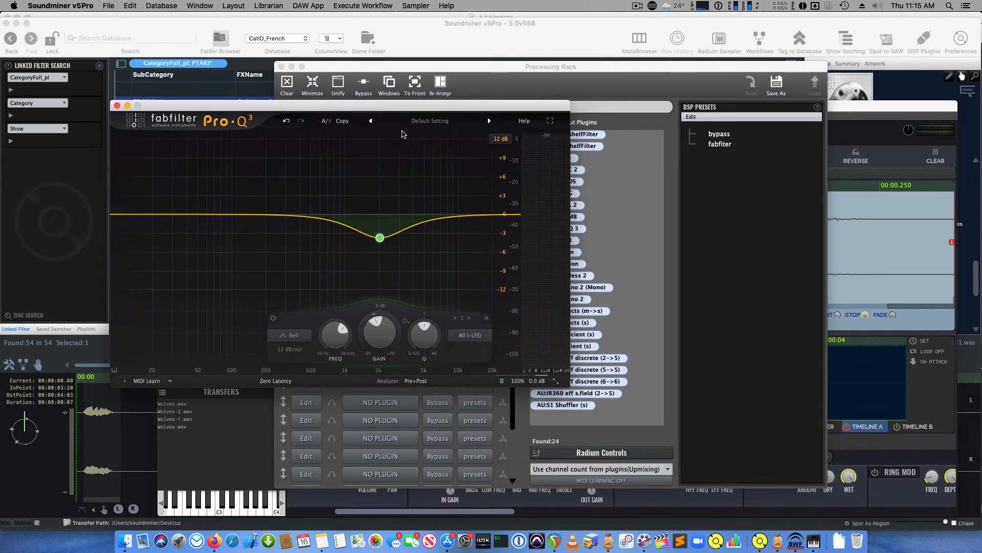
- Show the rack's Radium Controls and assign Pro-Q 3's last touched parameter, Band 1 Gain, to Radium Control 1
left_click(537, 455)
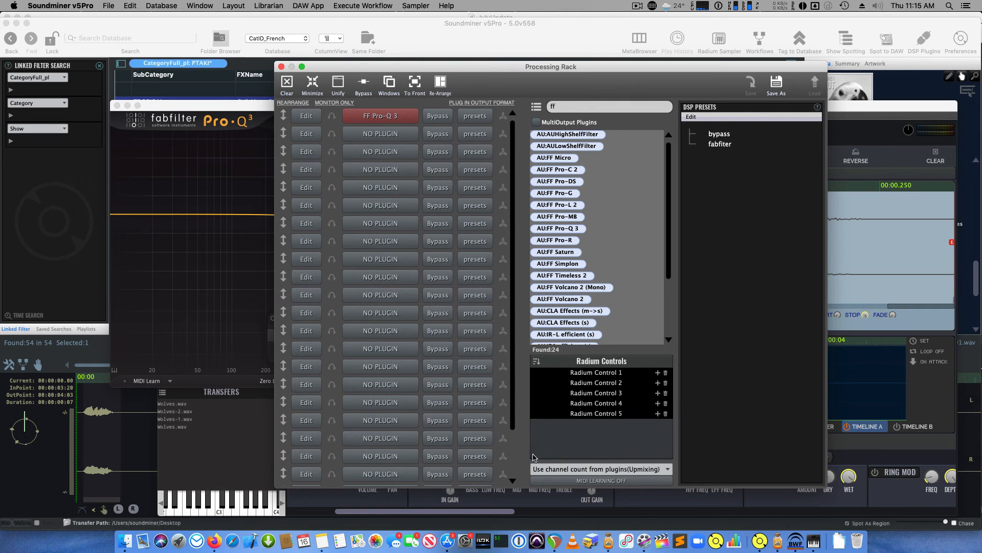
left_click(658, 373)
mouse_move(589, 367)
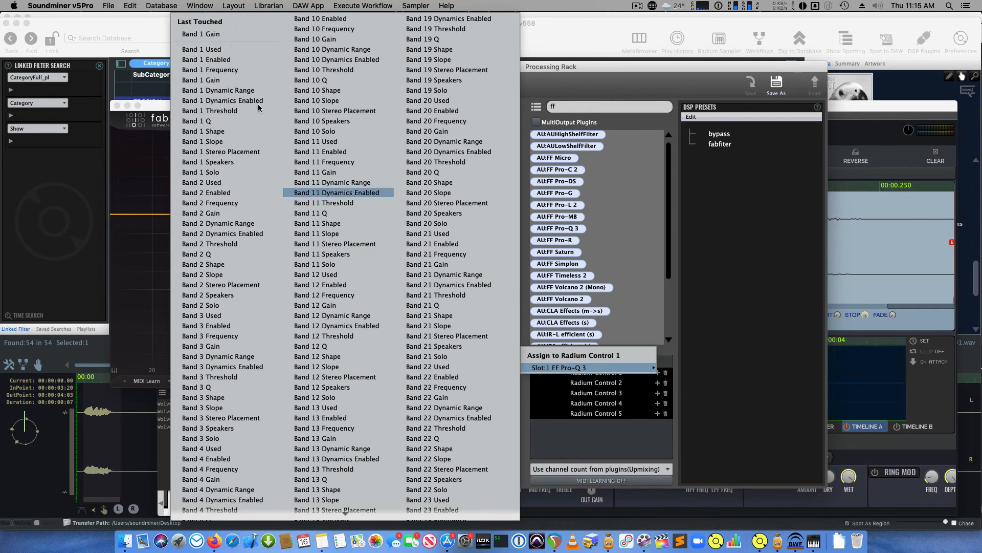
left_click(207, 34)
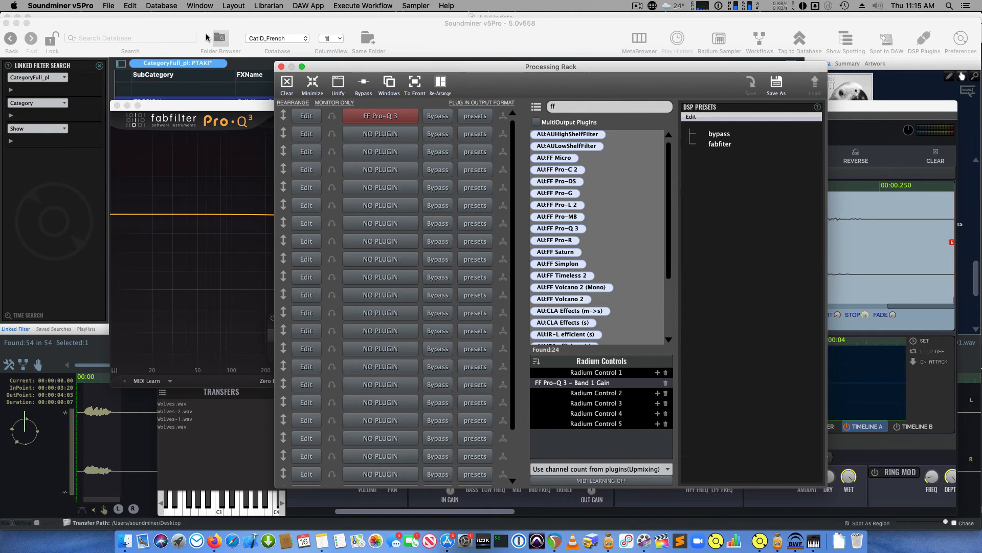
- Arrange the Pro-Q 3 and sampler windows and set the Timeline A modulation's destination to DSP Rack Control 1
left_click_drag(451, 67, 739, 108)
left_click(570, 108)
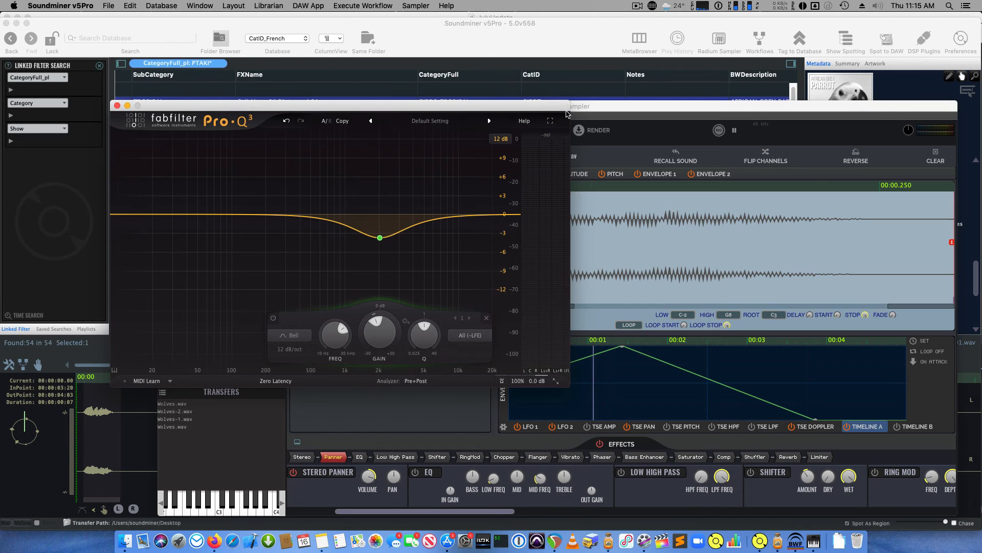
left_click_drag(494, 105, 417, 40)
left_click_drag(569, 106, 597, 99)
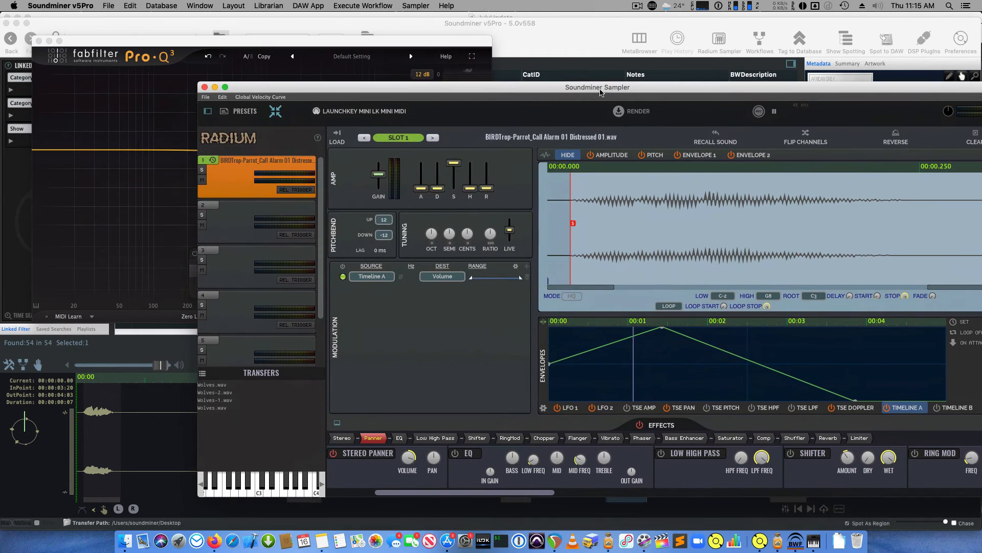
left_click(425, 291)
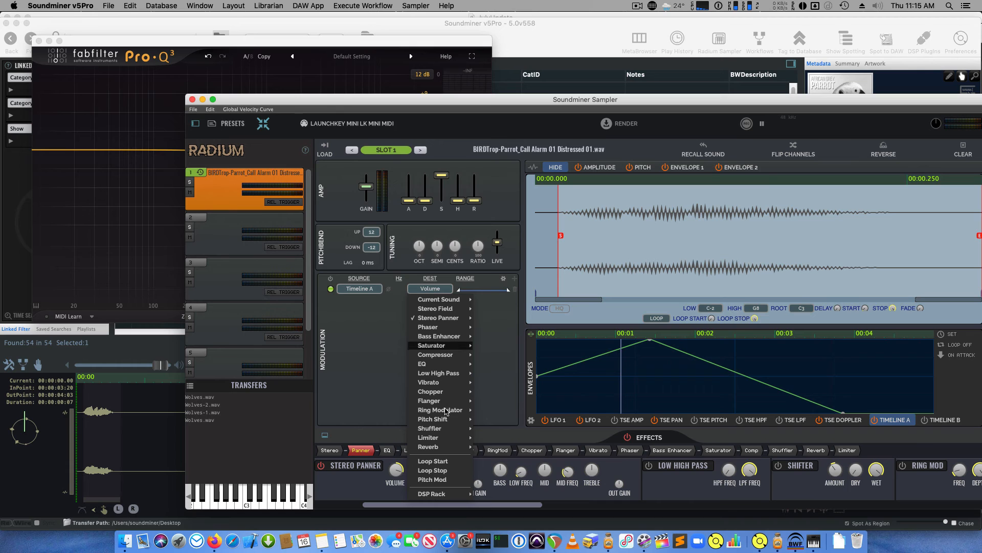
mouse_move(447, 492)
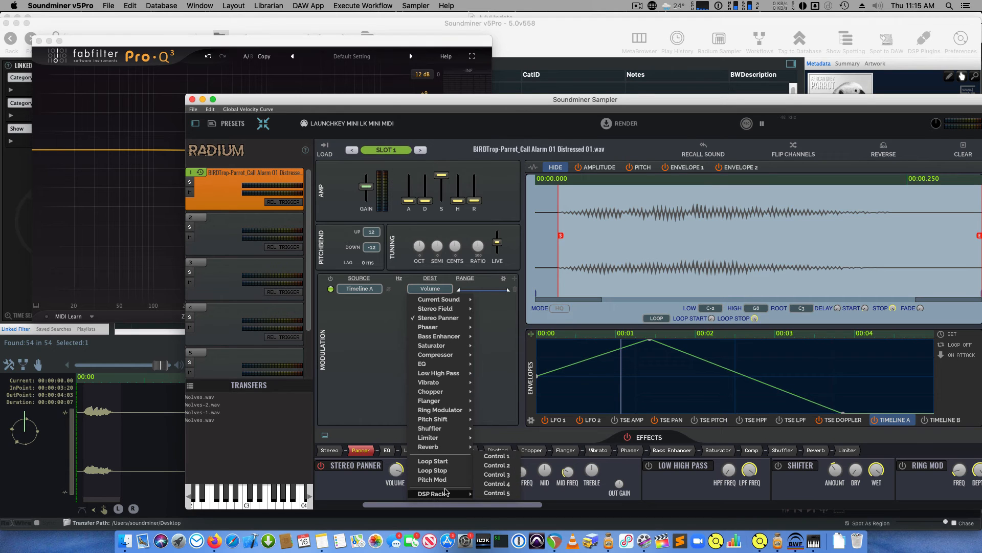
left_click(497, 455)
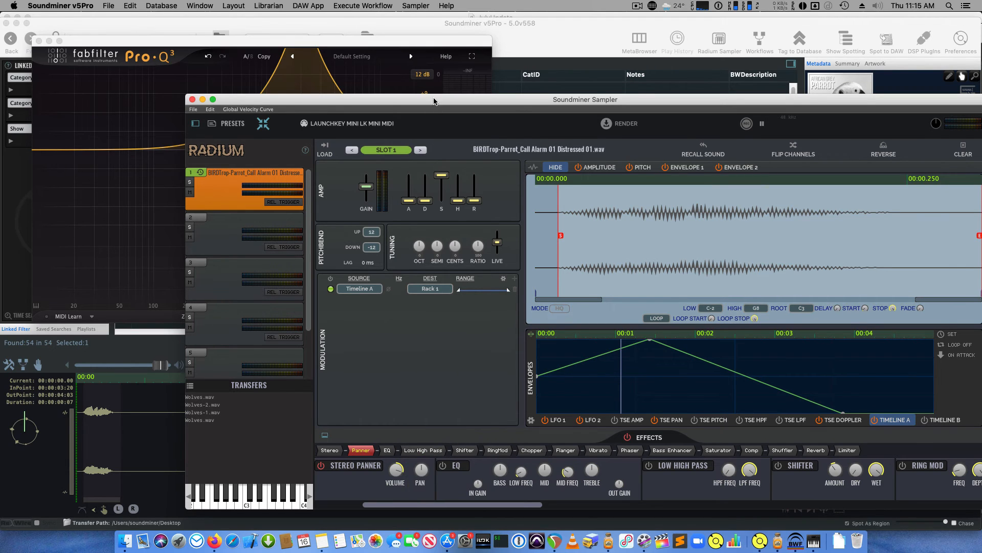
- Place the sampler beside Pro-Q 3 and reshape the Timeline A envelope with a dip at about 0.8 s and a peak at about 1.4 s
left_click_drag(434, 101, 337, 121)
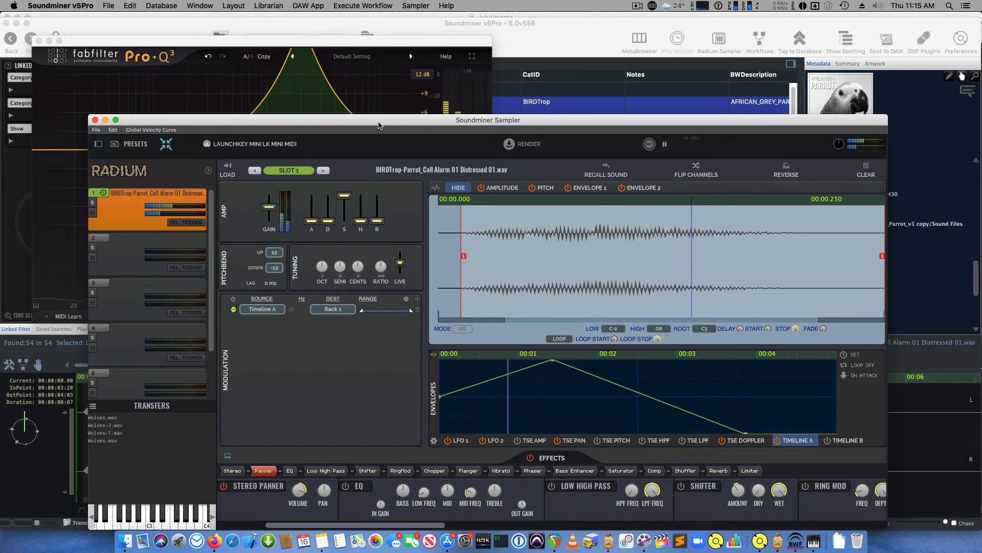
left_click_drag(377, 121, 787, 121)
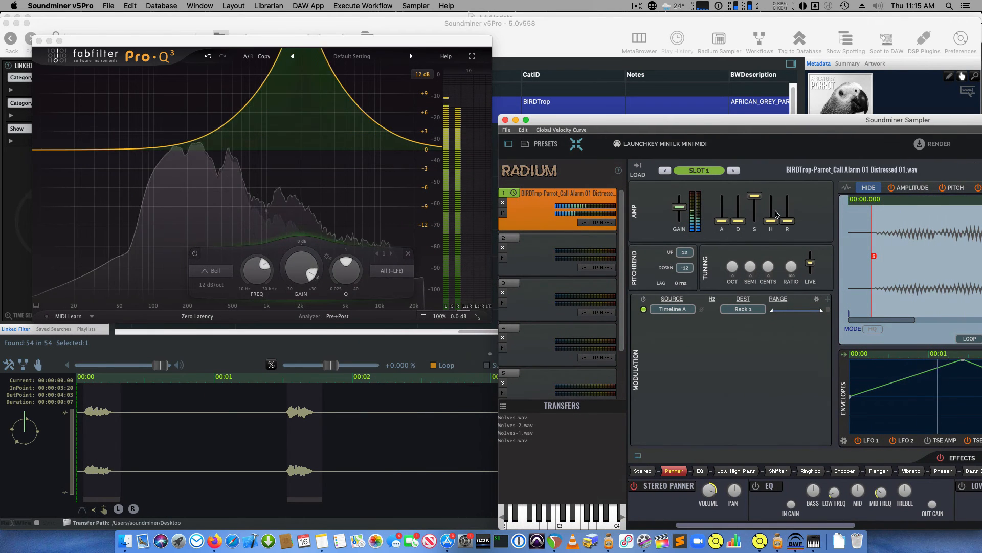
left_click_drag(960, 360, 917, 427)
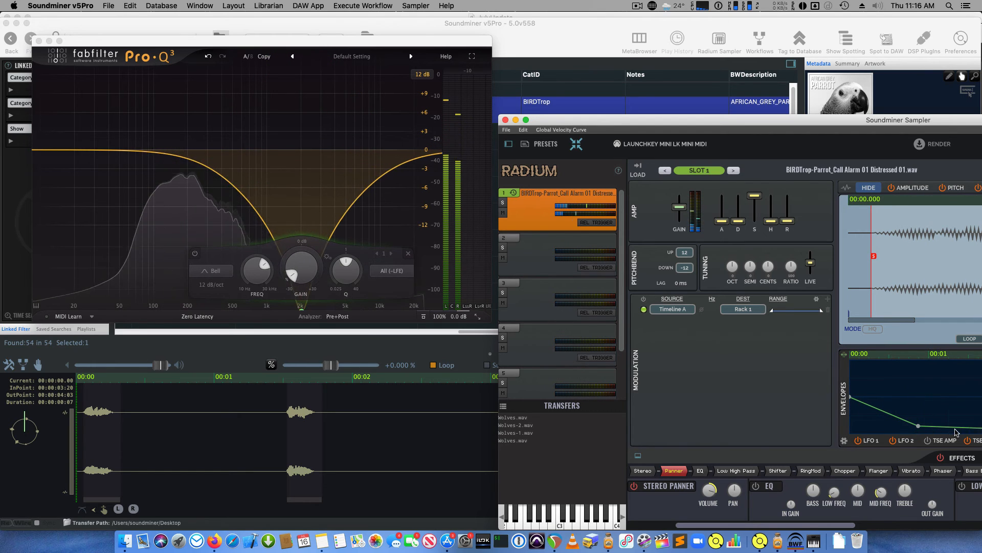
left_click(959, 377)
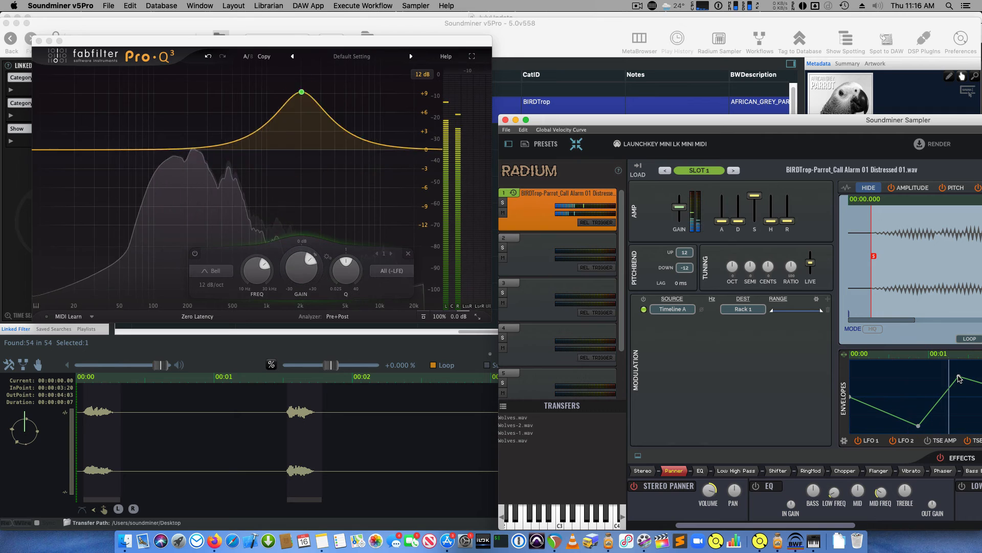
- Replace the Timeline A modulation row with an LFO 1 row whose destination is DSP Rack Control 1
left_click(827, 310)
left_click(827, 299)
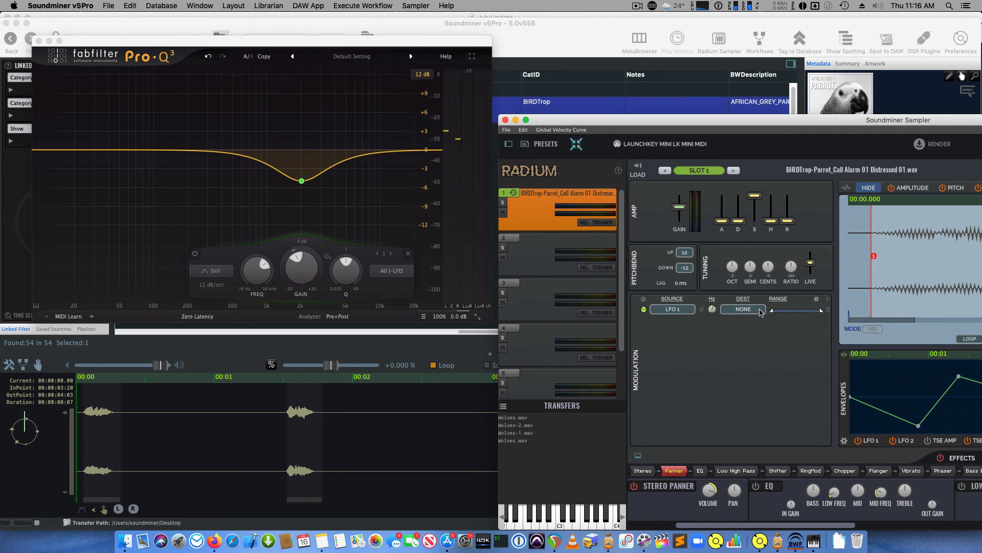
left_click(743, 310)
mouse_move(752, 303)
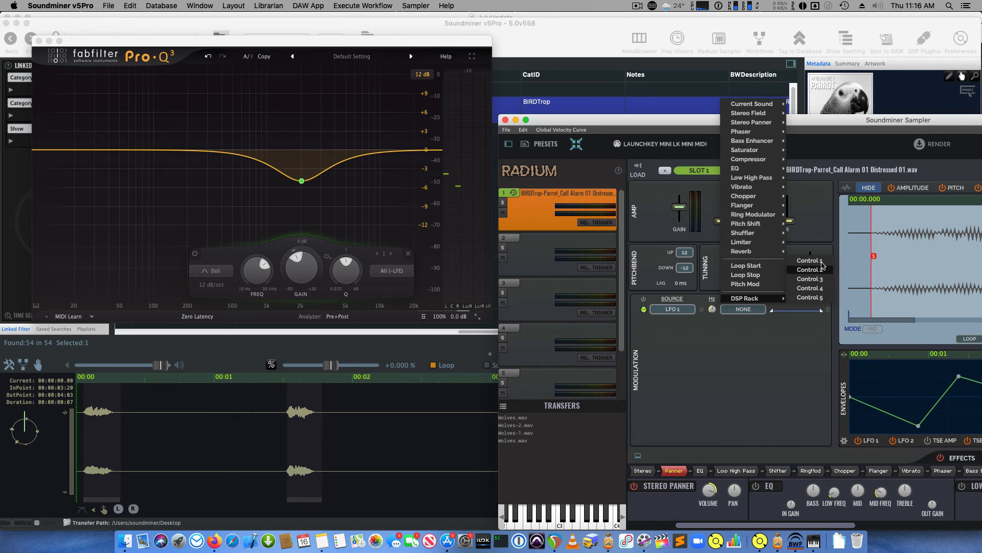
left_click(806, 260)
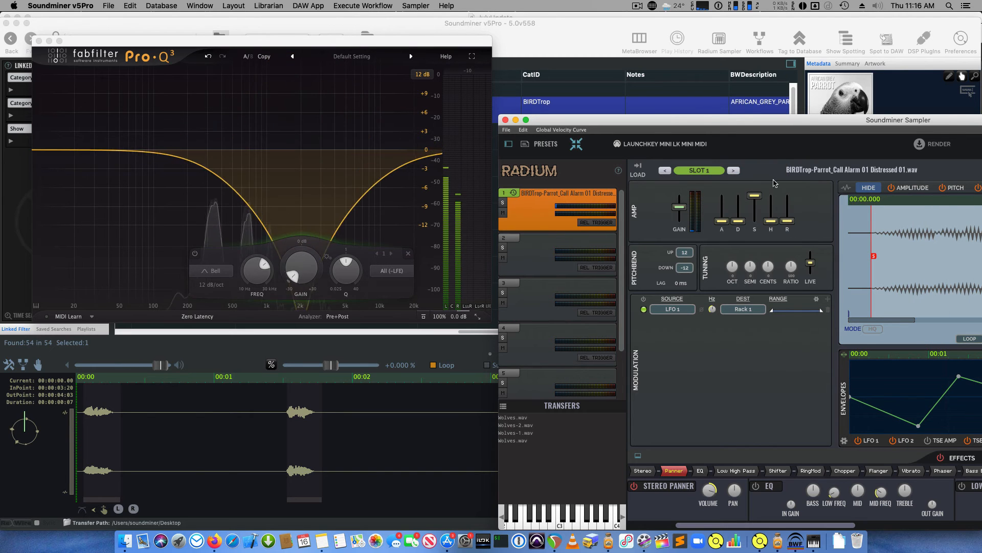
- Bring more of the sampler's envelope section into view and turn off Retrigger LFO 1
left_click_drag(743, 120, 645, 119)
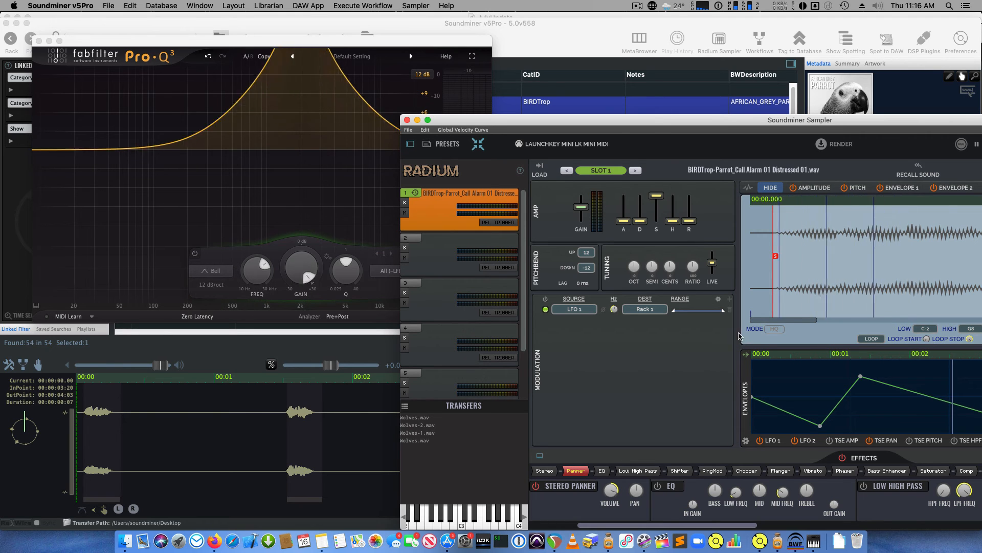
left_click(746, 440)
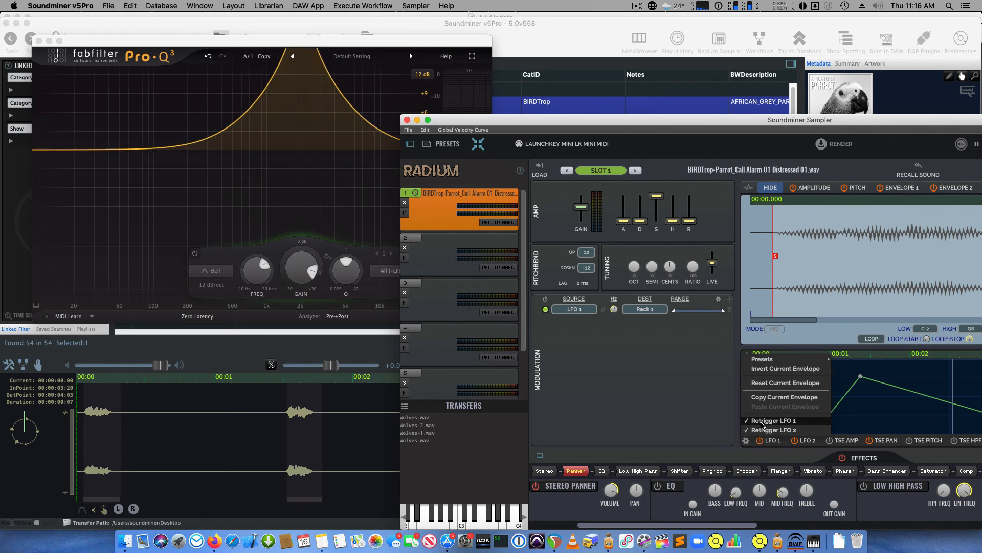
left_click(762, 422)
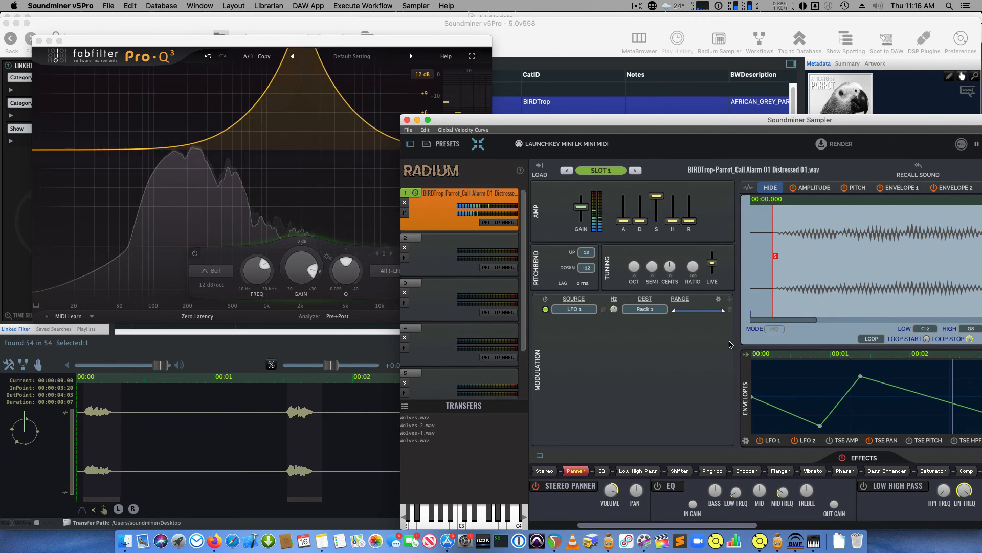
- Narrow the LFO 1 modulation's range to about its lower third, restore the full range, and shift the sampler window over the EQ
left_click_drag(722, 311, 690, 311)
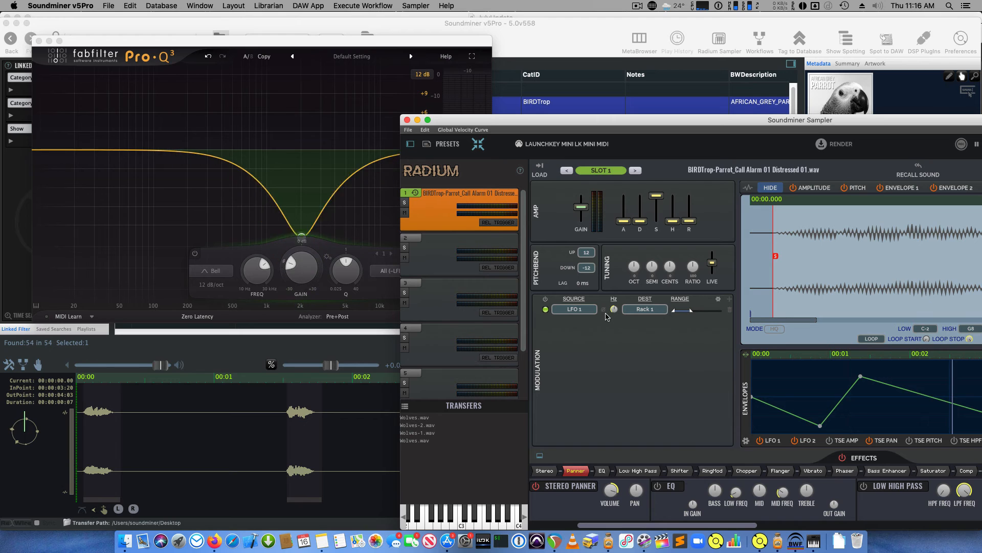
left_click_drag(691, 311, 724, 311)
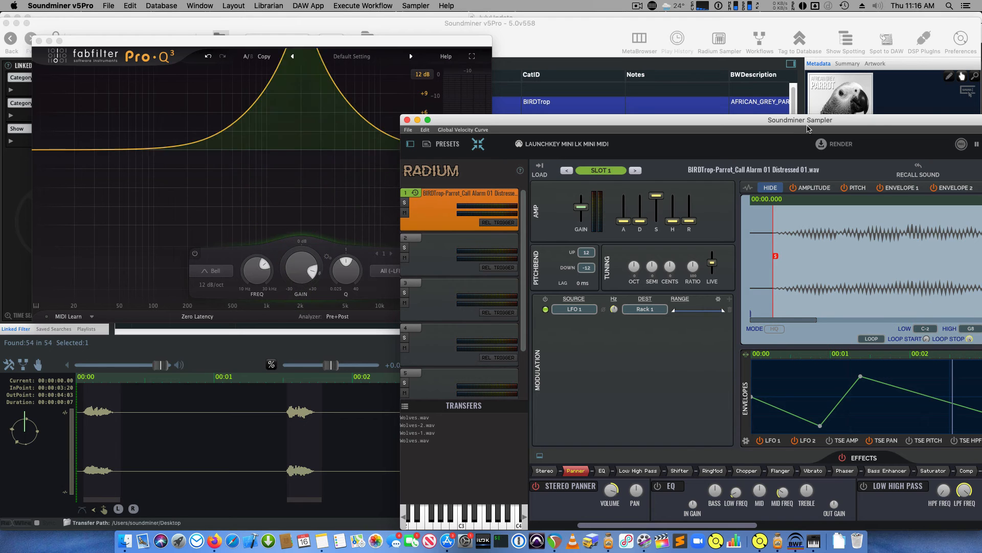
left_click_drag(747, 120, 594, 120)
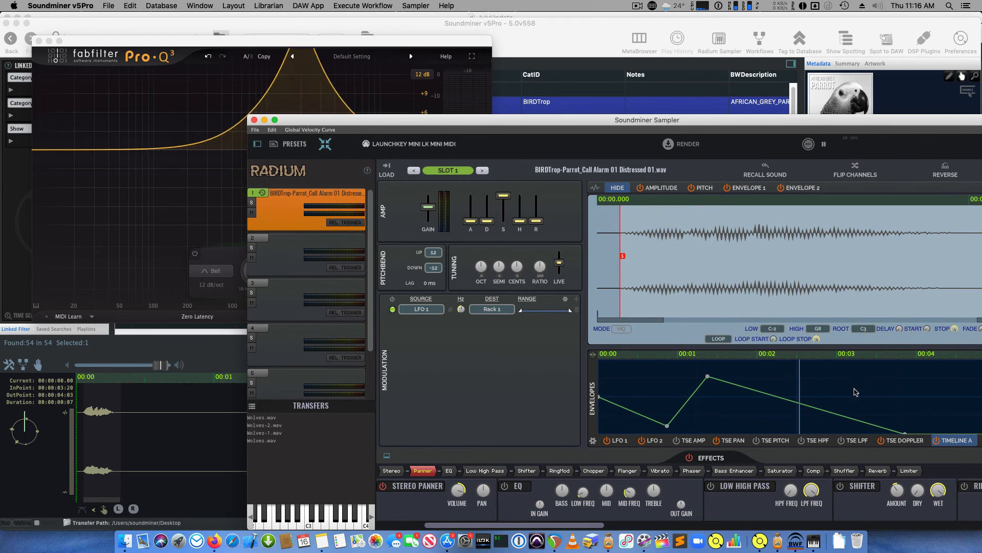
- Set the modulation source to Timeline A and reset its envelope to a straight ramp rising from minimum to maximum at about 3.9 s
left_click(412, 309)
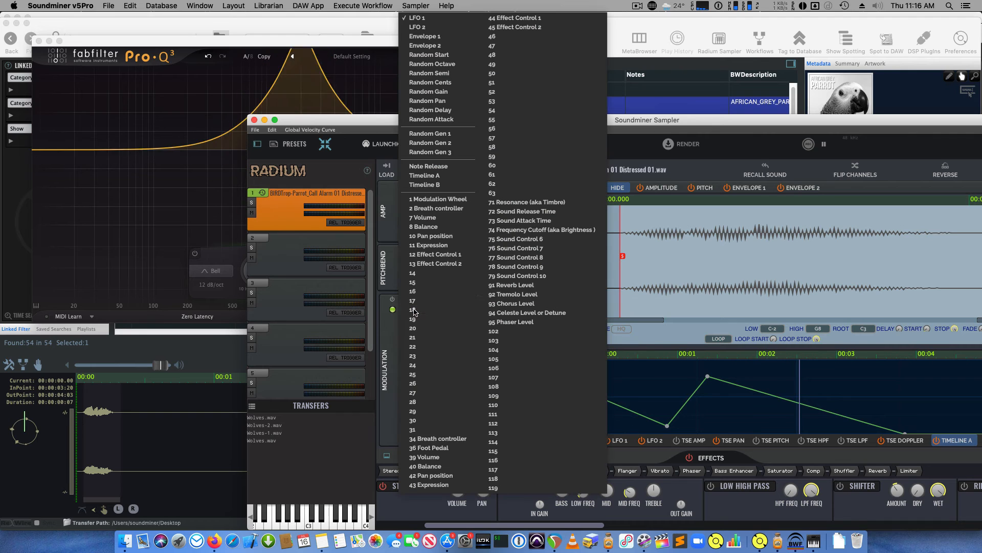
left_click(425, 175)
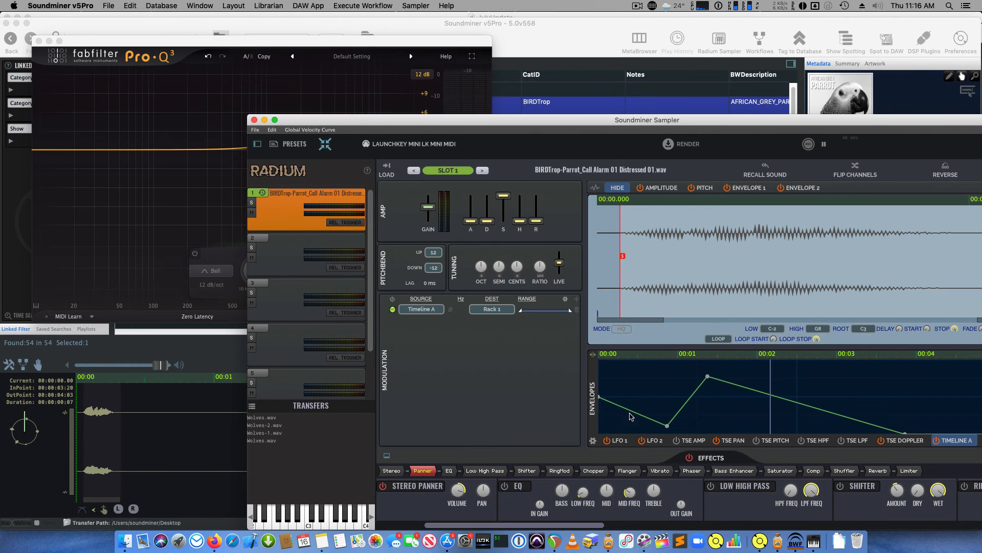
right_click(676, 406)
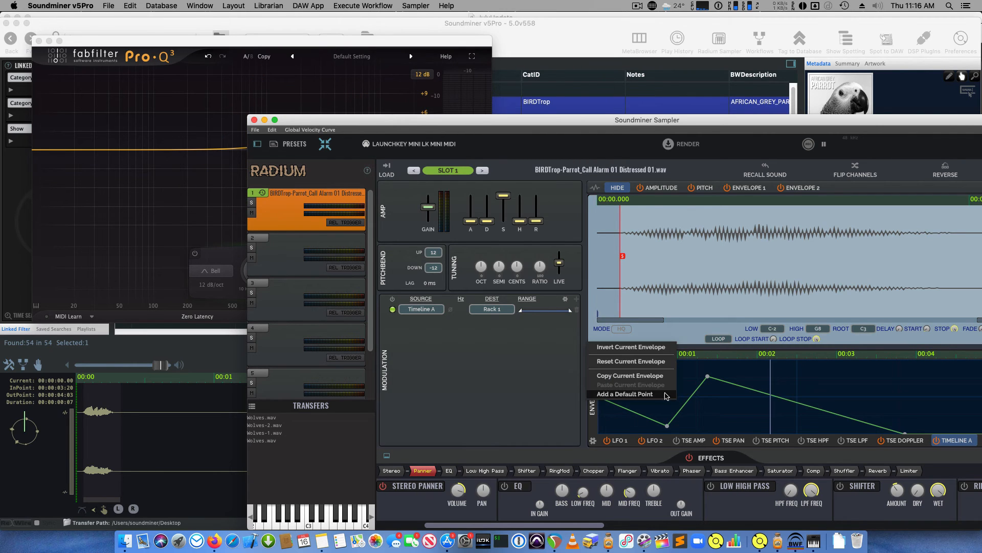
left_click(634, 362)
left_click_drag(895, 398, 911, 360)
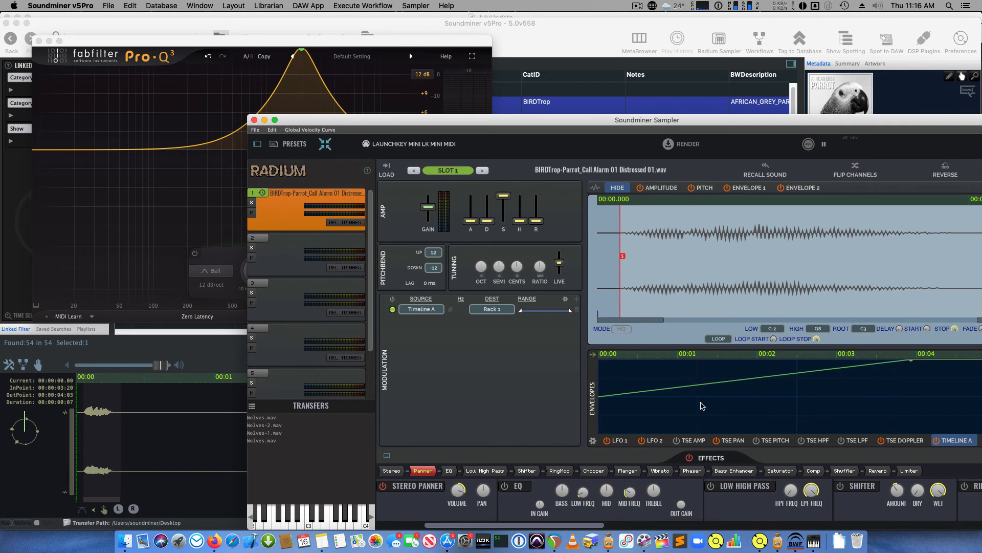
left_click_drag(614, 400, 575, 453)
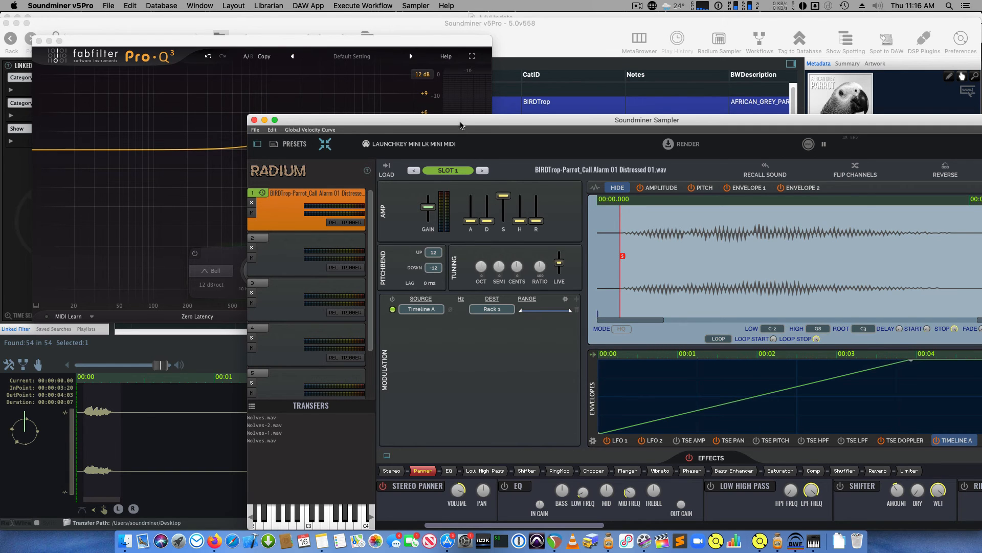
- Place the sampler beside the Pro-Q 3 window and invert the Timeline A modulation
left_click_drag(461, 126, 691, 94)
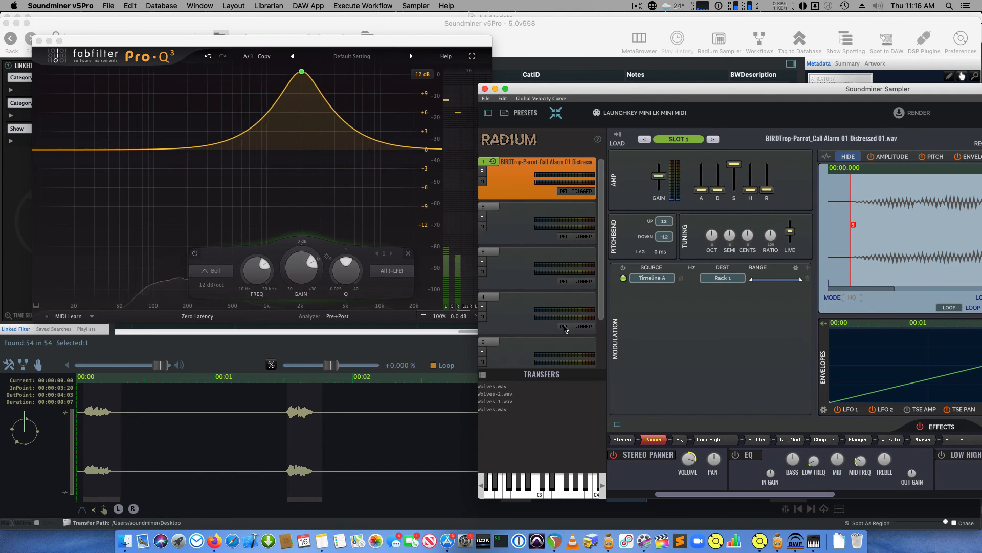
left_click(682, 279)
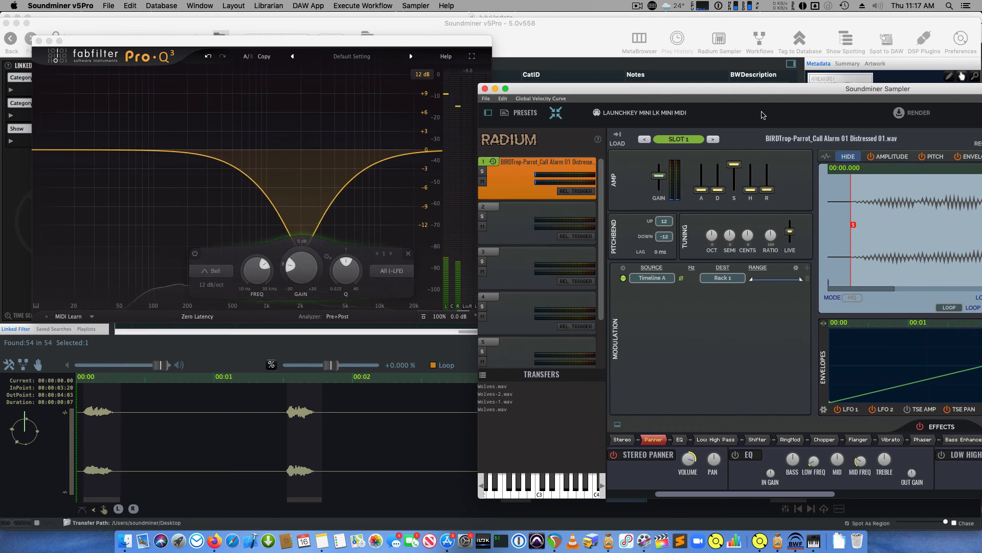
- Invert the Timeline A envelope, add a point at about 1 s that bends it downward, and place the sampler beside the EQ
left_click_drag(757, 89, 489, 50)
right_click(647, 310)
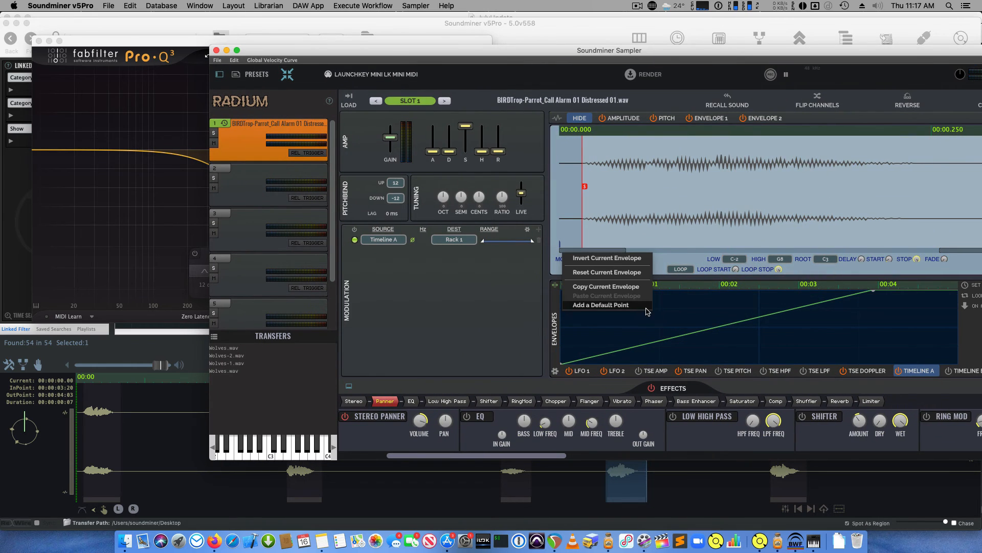
left_click(614, 258)
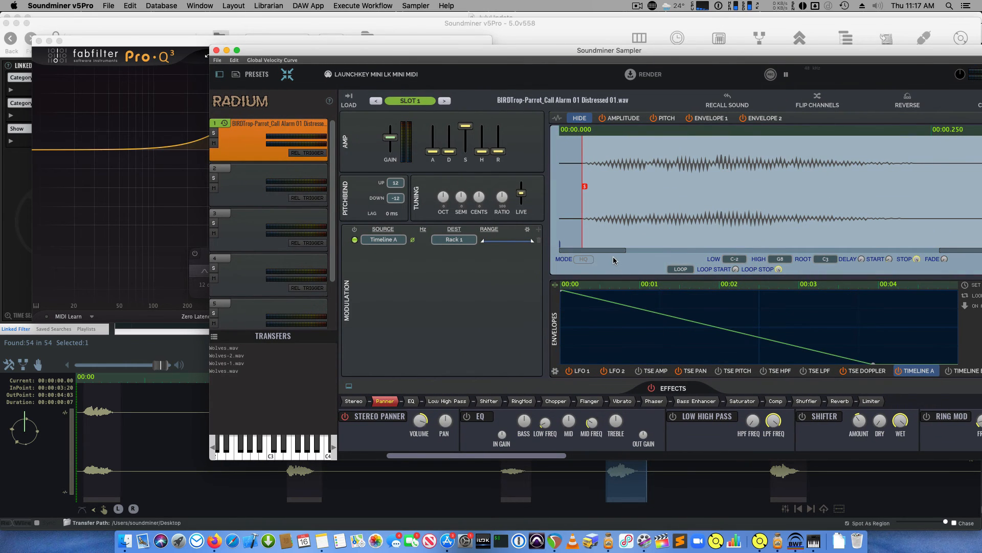
right_click(610, 332)
left_click(572, 330)
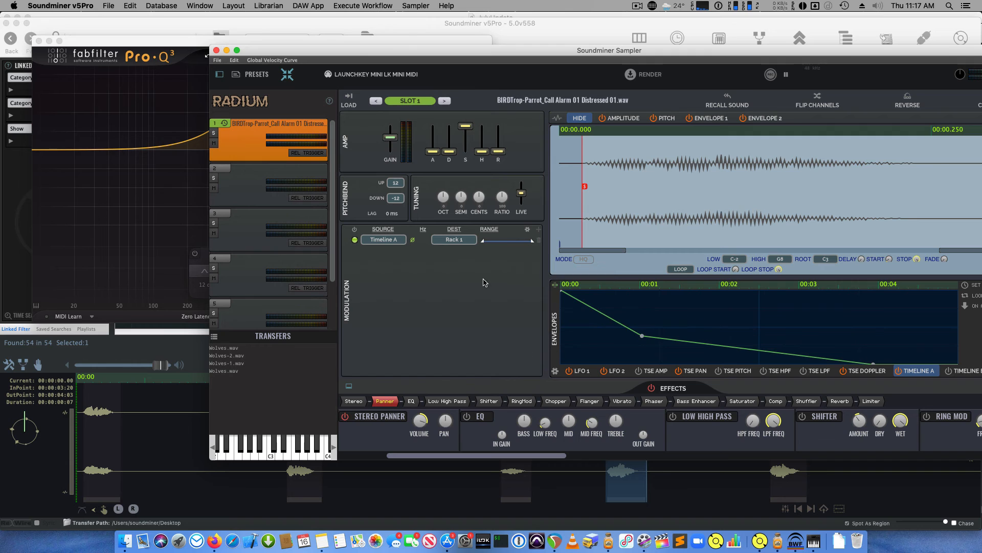
left_click_drag(324, 53, 520, 68)
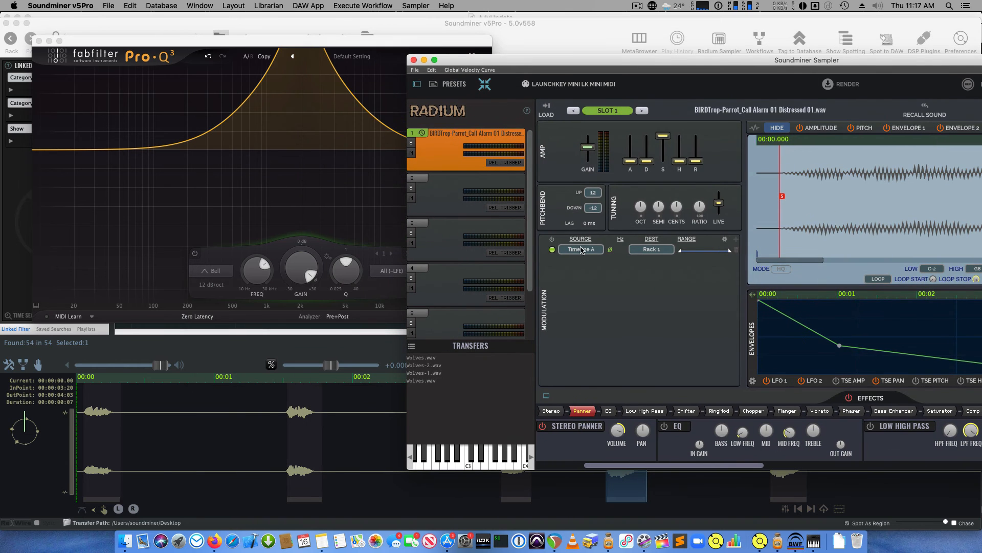
- Change the source of the Rack 1 modulation to LFO 1 and keep the sampler beside the EQ
left_click(582, 249)
left_click(582, 54)
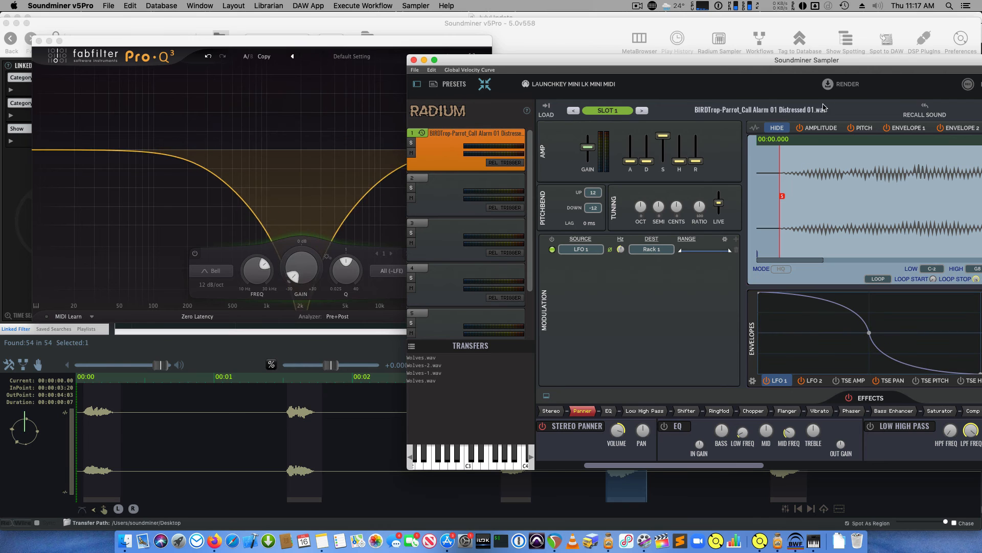
mouse_move(807, 60)
left_mouse_down()
mouse_move(630, 58)
mouse_move(824, 65)
left_mouse_up()
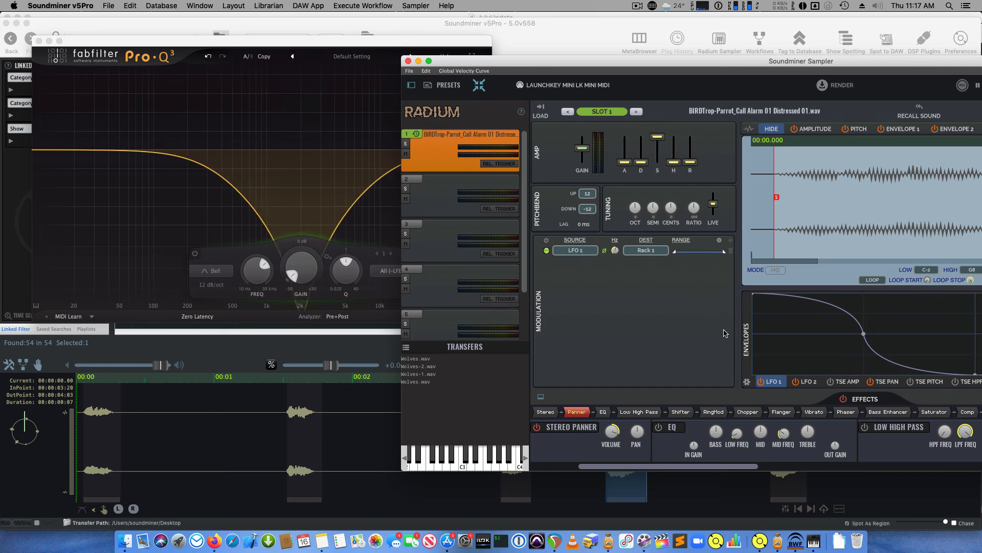
- Narrow the LFO 1 modulation range from its upper and lower ends in turn, restoring the full range
left_click_drag(724, 252, 700, 258)
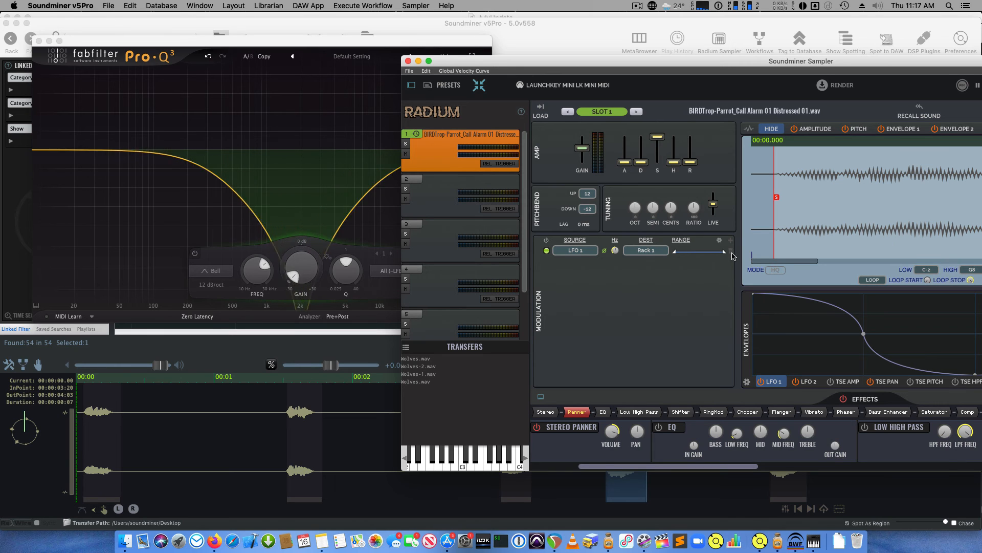
left_click_drag(674, 253, 710, 254)
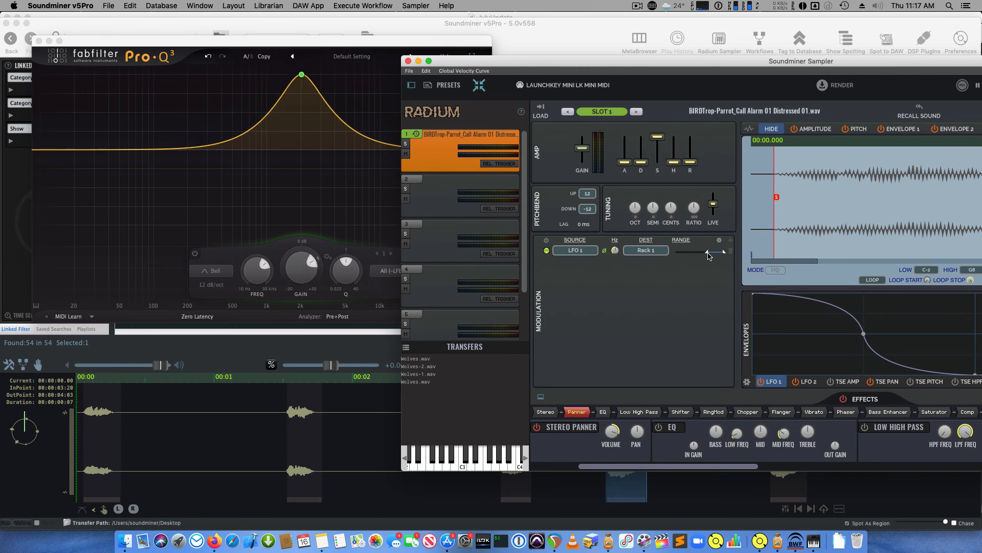
left_click_drag(708, 252, 686, 254)
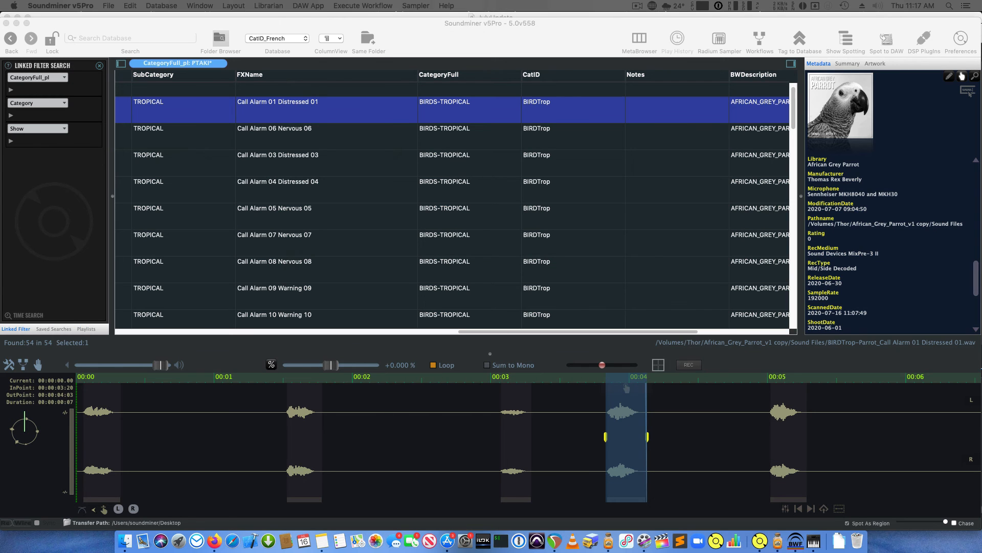
- Adjust the Hz rate of the LFO 1 modulation and check the copy, paste and clear options for modulation settings
key("super+Tab")
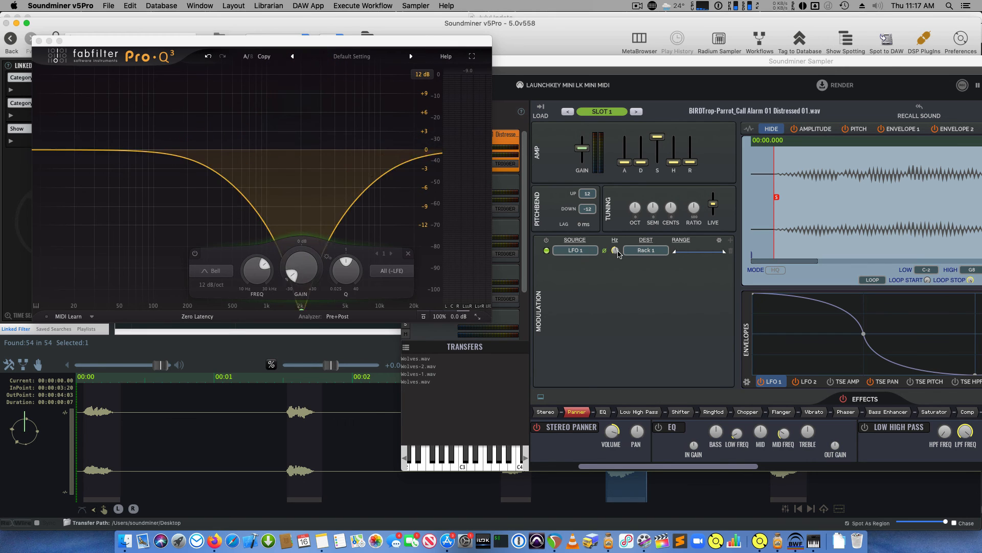
left_click_drag(615, 252, 616, 274)
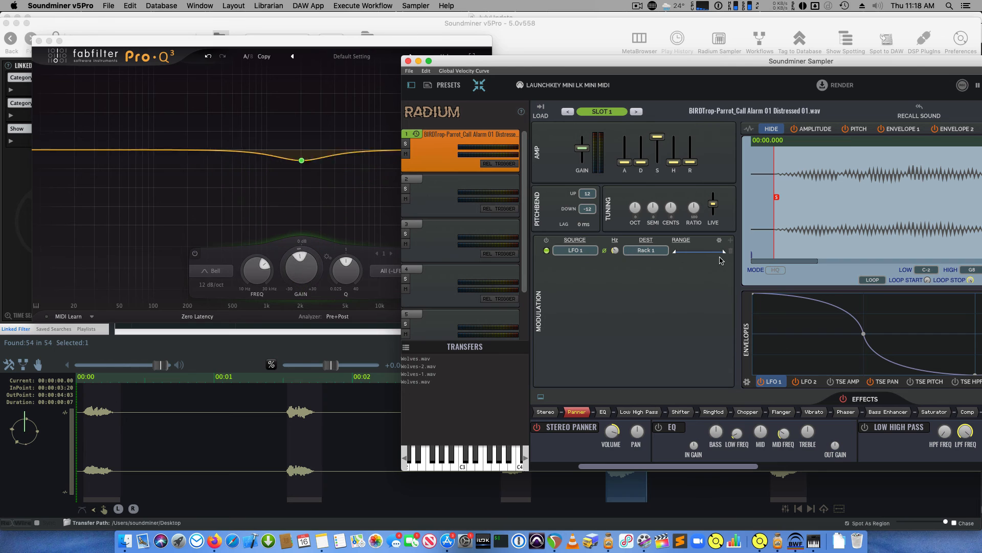
double_click(643, 60)
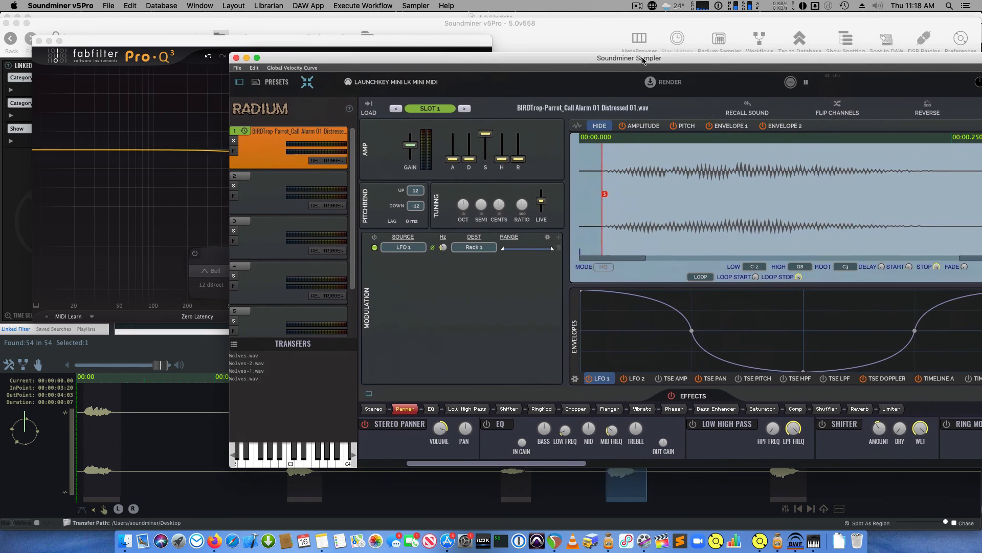
left_click(542, 238)
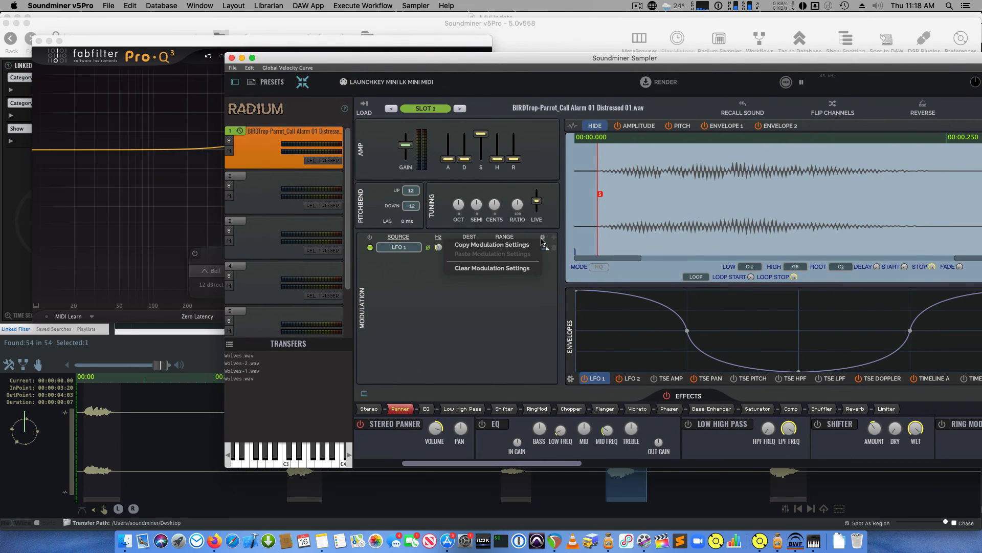
left_click(549, 250)
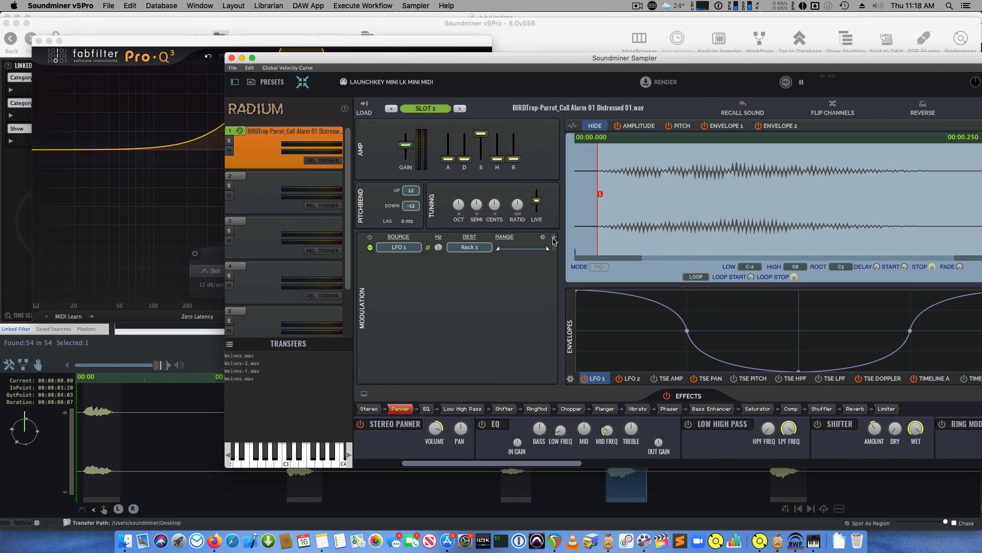
- Switch the Rack 1 modulation source to Random Gen 1, place the sampler beside the EQ, and increase the source's adjustment amount
left_click(394, 248)
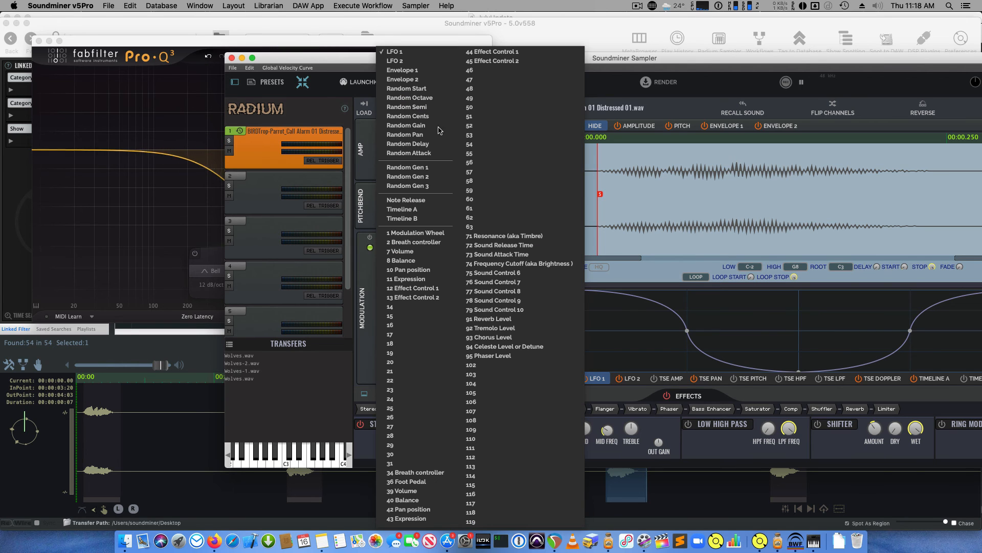
left_click(405, 163)
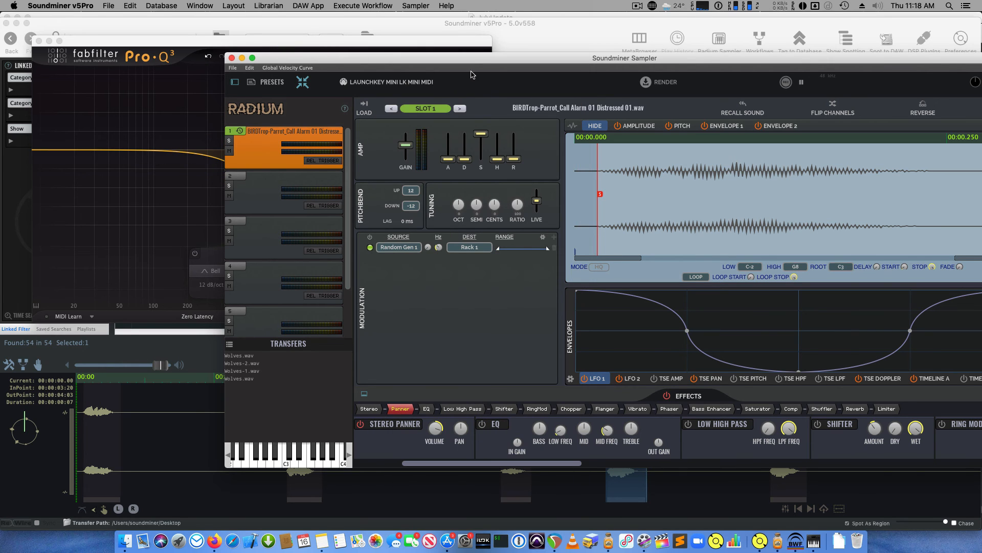
left_click_drag(471, 75, 682, 80)
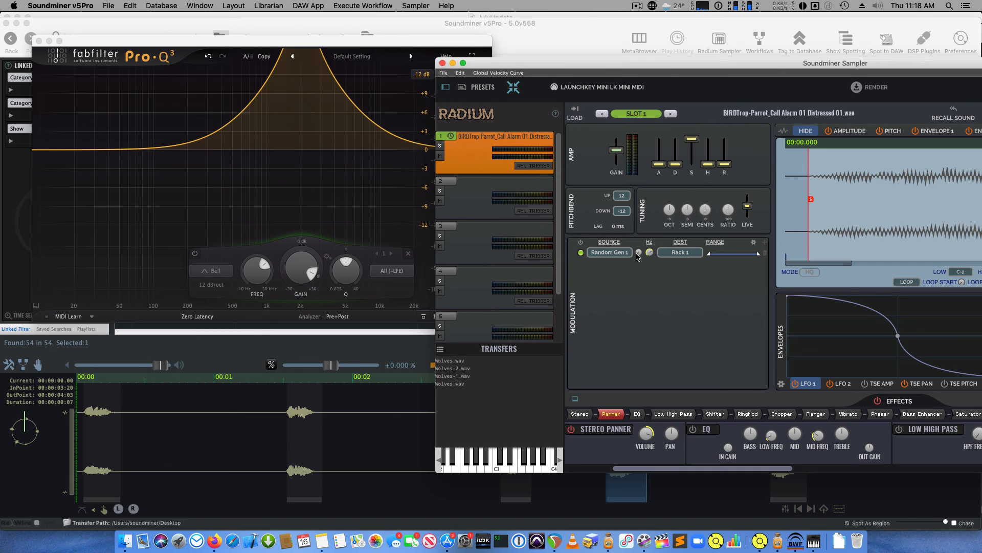
left_click_drag(639, 252, 644, 200)
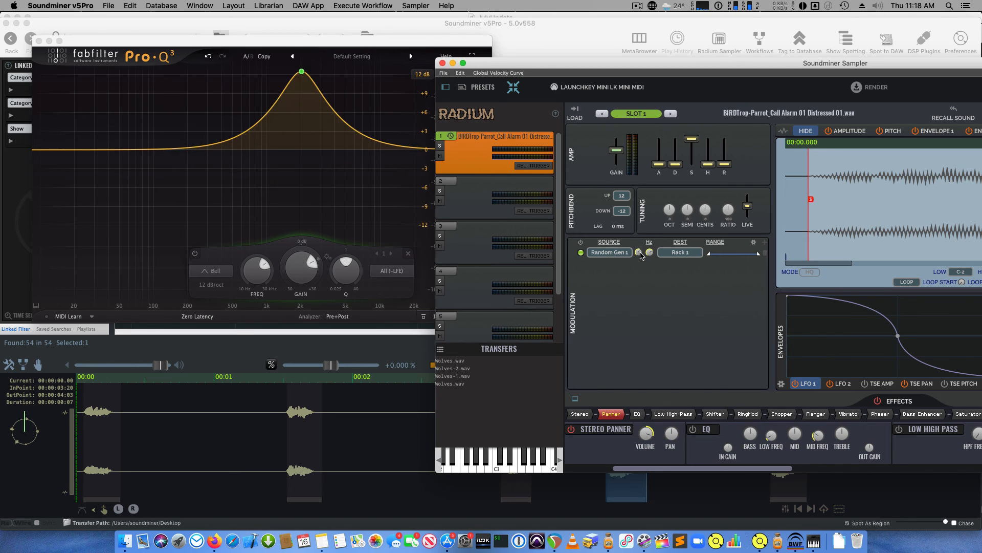
- Bring the whole sampler into view, enable looping for the parrot sample, and pull the loop start and end slightly inward
left_click_drag(693, 67, 486, 73)
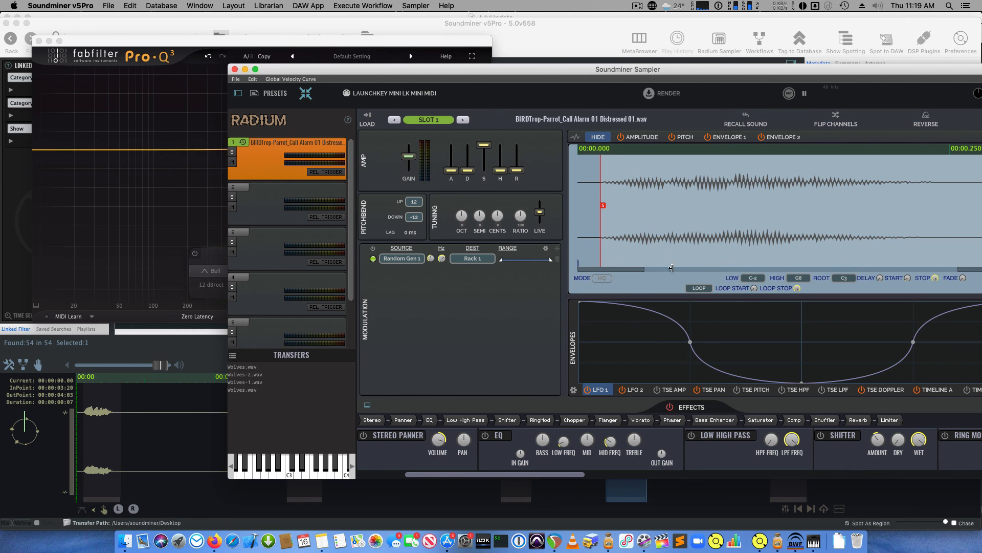
left_click_drag(684, 64, 491, 62)
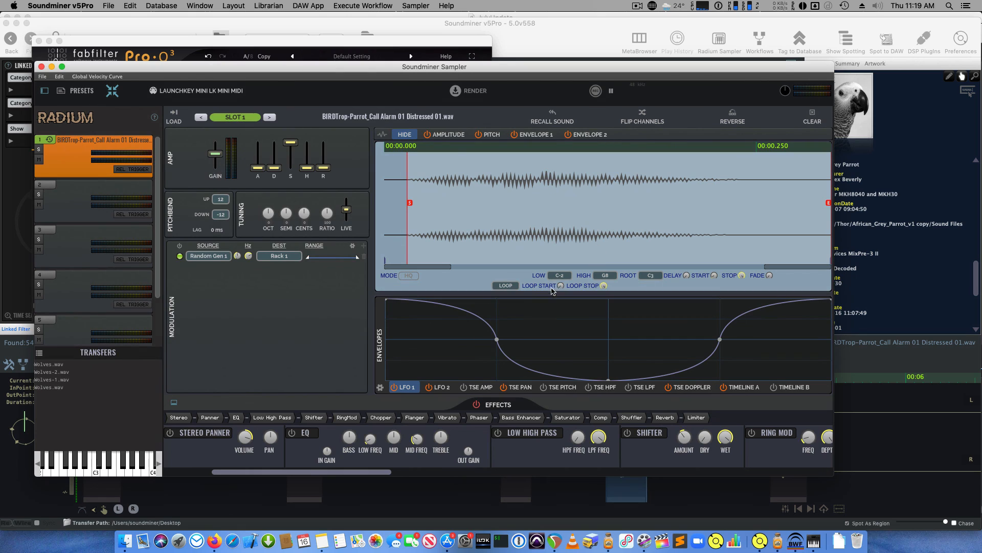
left_click(514, 284)
left_click(548, 342)
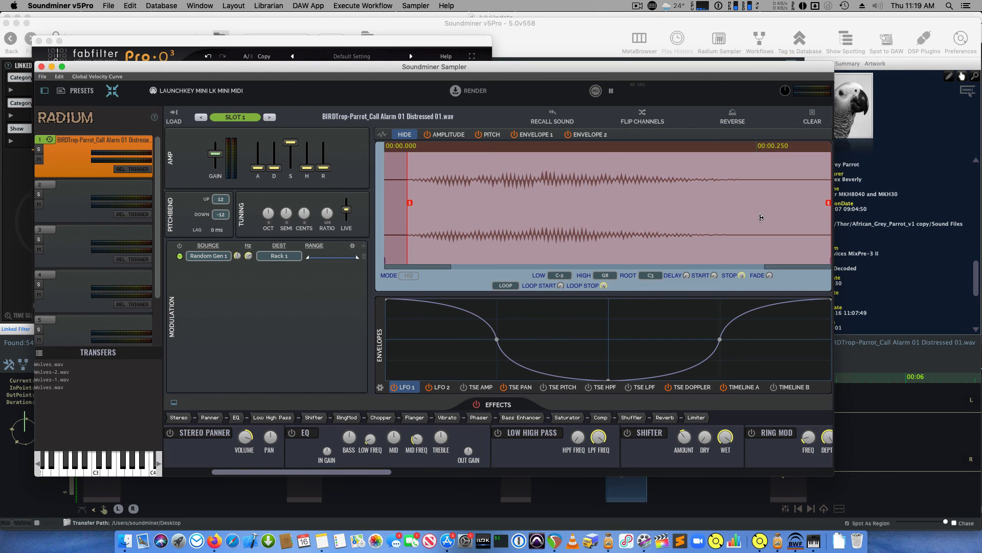
mouse_move(605, 286)
left_mouse_down()
mouse_move(606, 301)
mouse_move(561, 279)
left_mouse_up()
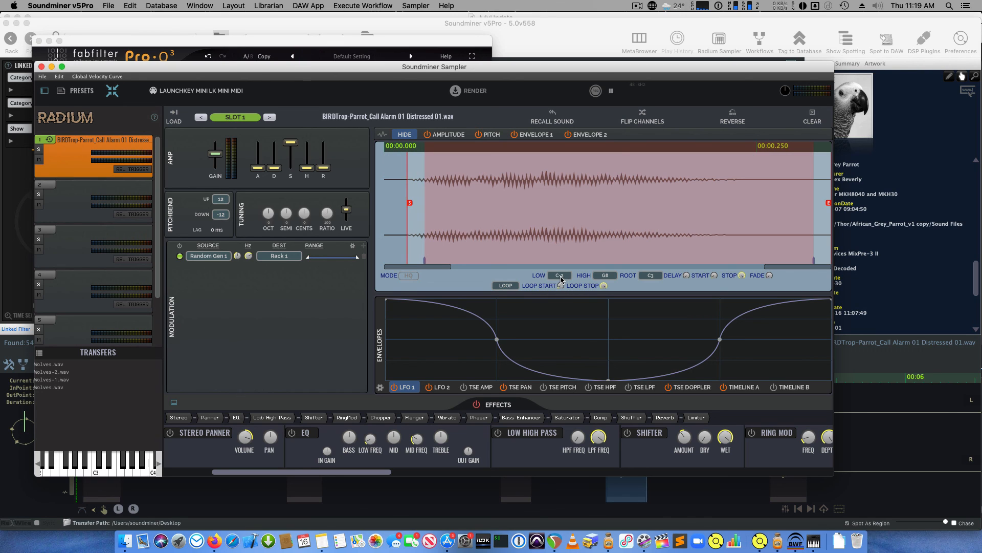
- Replace the Random Gen 1 modulation row with a new one that uses Random Start as its source
left_click(364, 256)
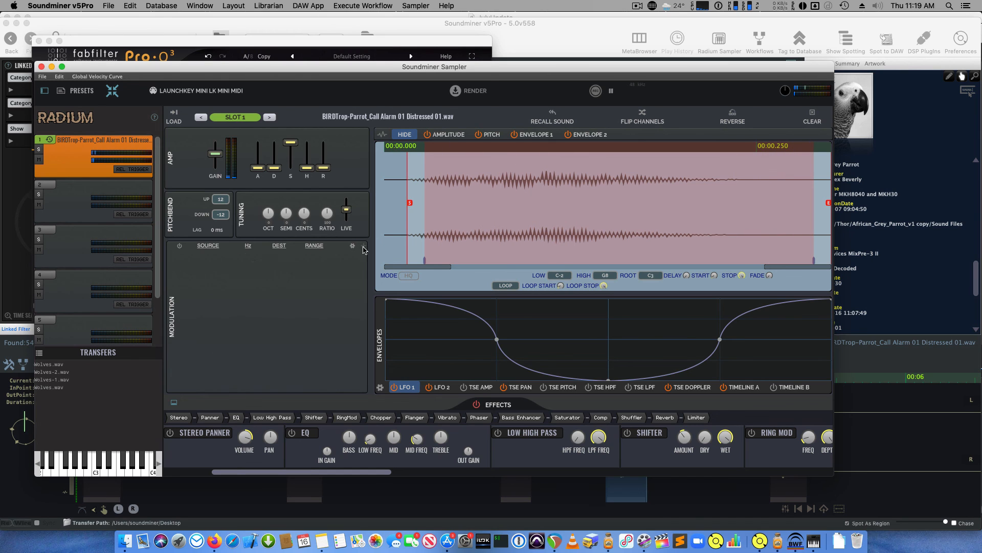
left_click(363, 246)
left_click(225, 255)
left_click(233, 88)
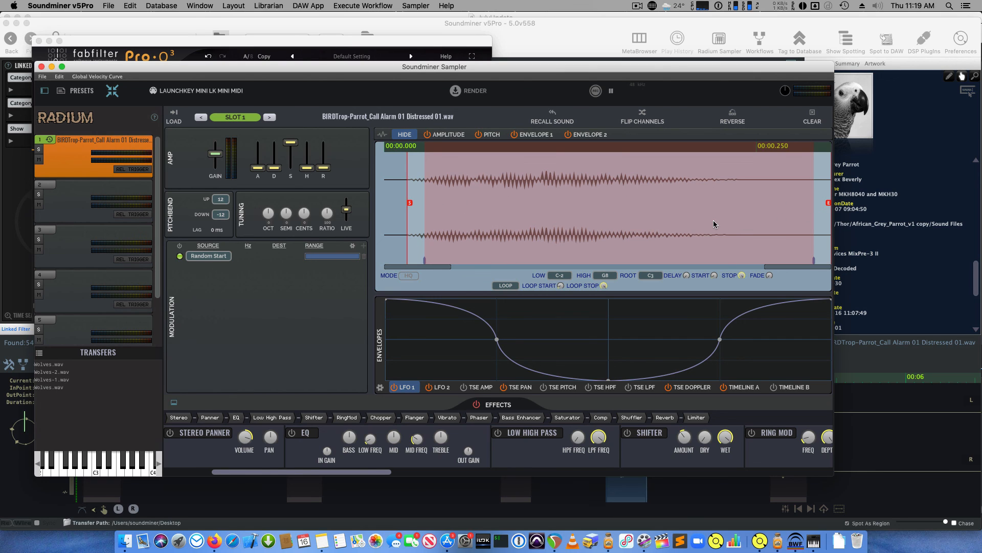
- Audition the sample, reduce the Random Start range to nearly its minimum, and shorten the loop to end at about 0.2 s
key("space")
left_click_drag(357, 256, 312, 260)
key("space")
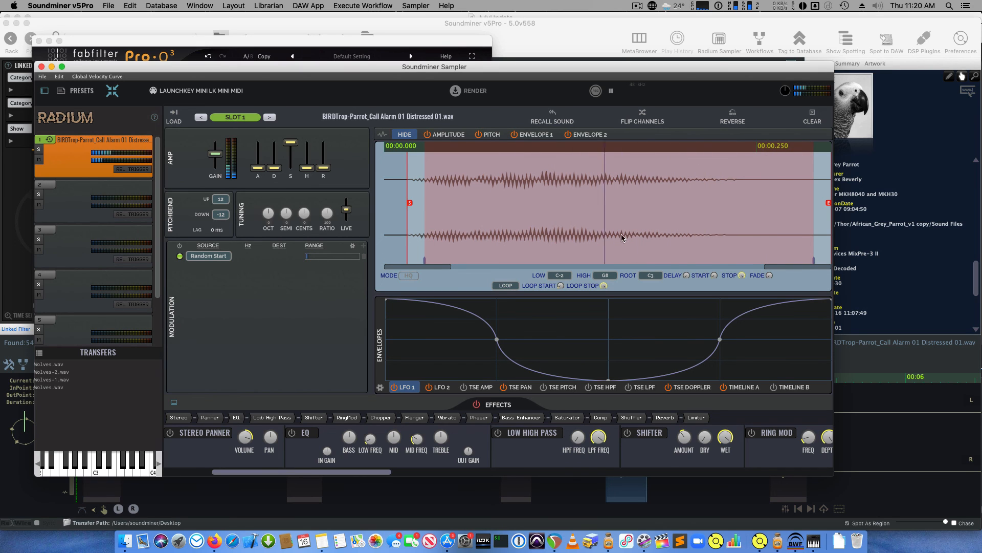
left_click_drag(813, 261, 686, 257)
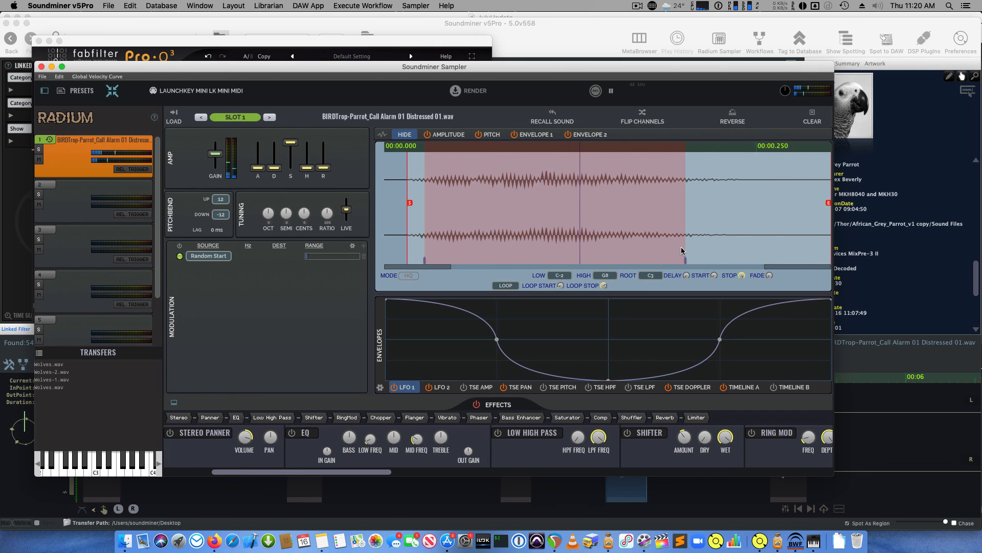
- Examine the looped part of the waveform up close at its start and end
scroll(679, 246, "up", 1)
scroll(679, 242, "up", 5)
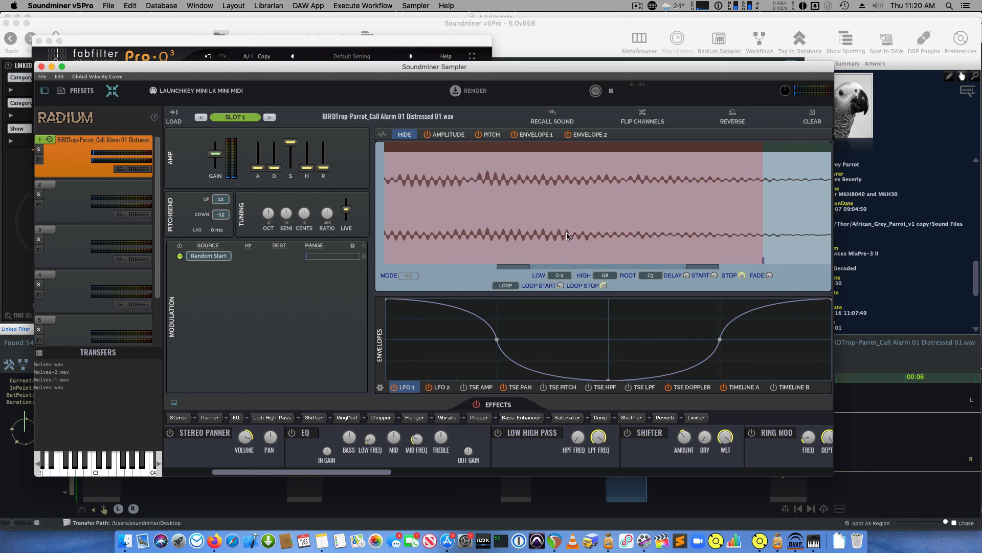
scroll(550, 229, "down", 2)
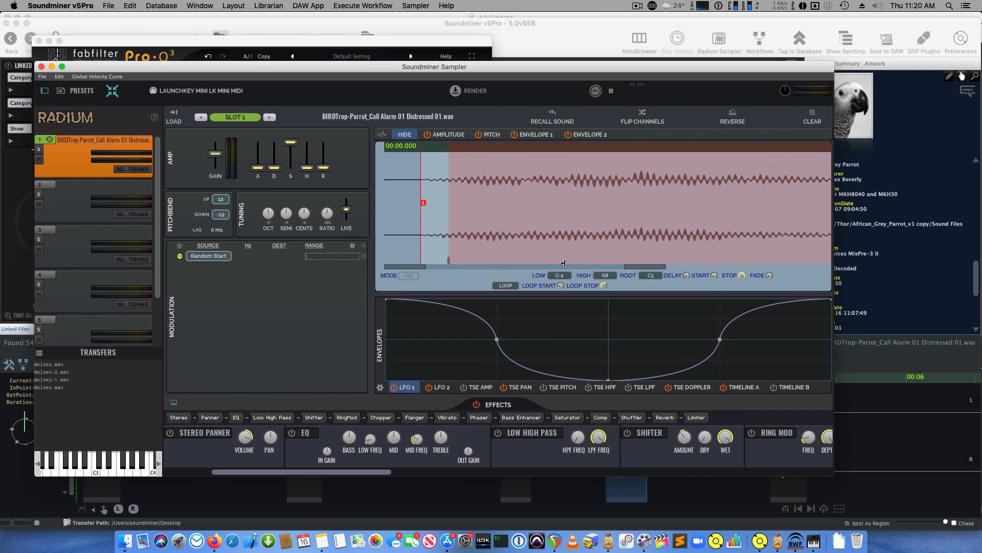
left_click_drag(553, 267, 513, 262)
left_click_drag(668, 267, 844, 253)
left_click_drag(452, 267, 414, 266)
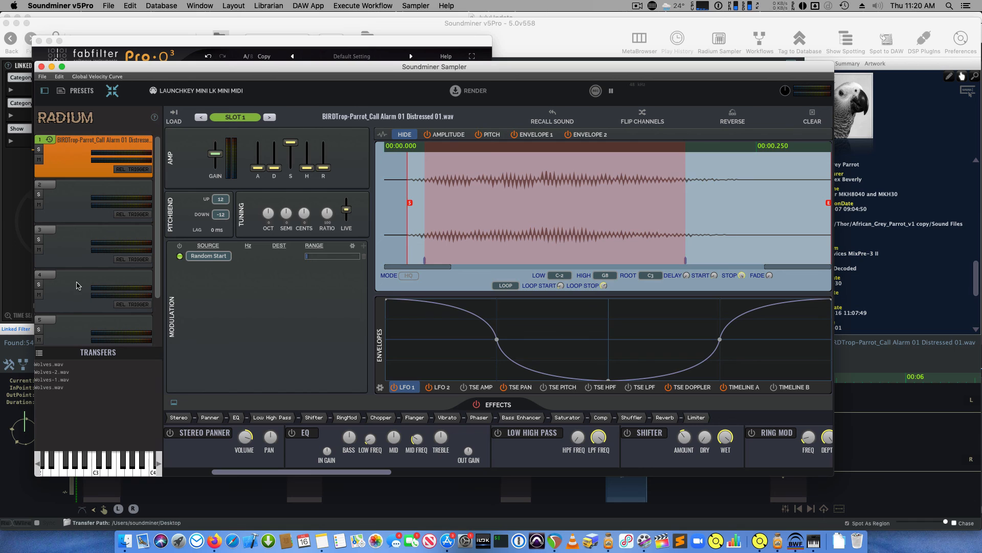
- Review the transfer list's REC naming options, including the base filename and the Description metadata
left_click(40, 356)
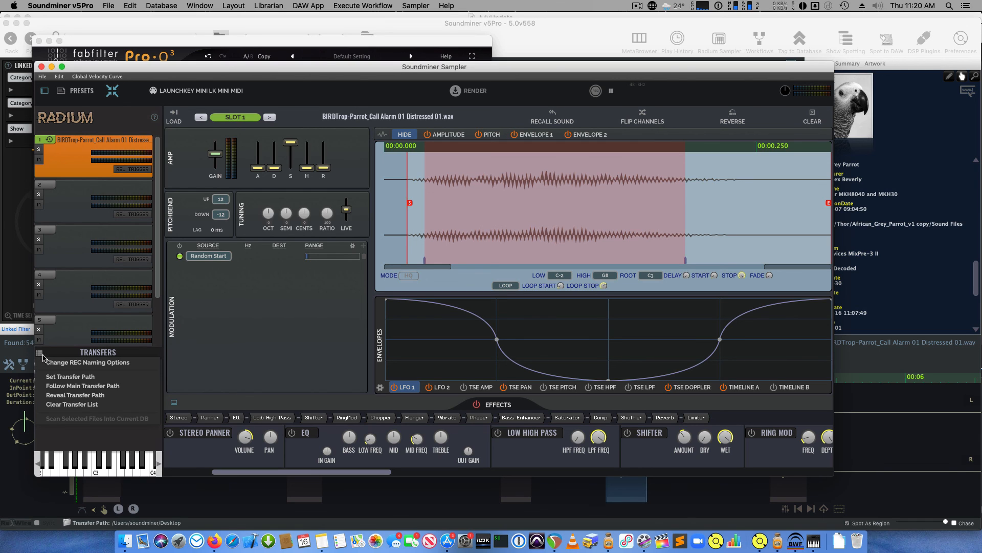
left_click(47, 362)
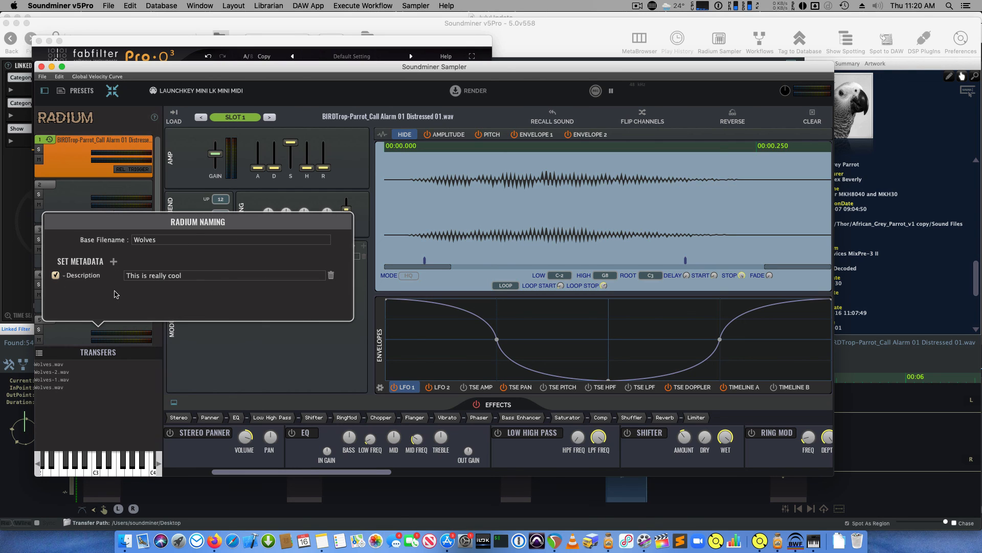
left_click(127, 398)
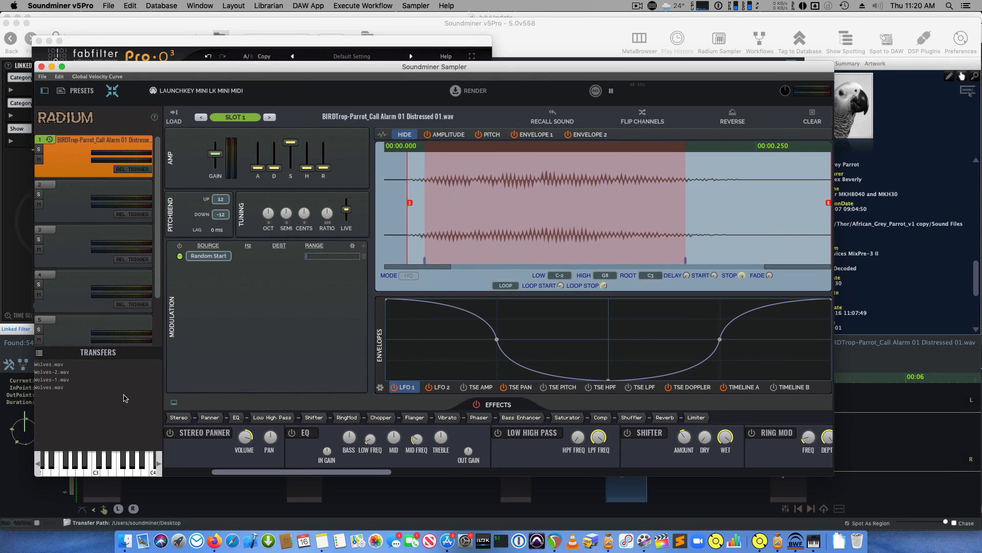